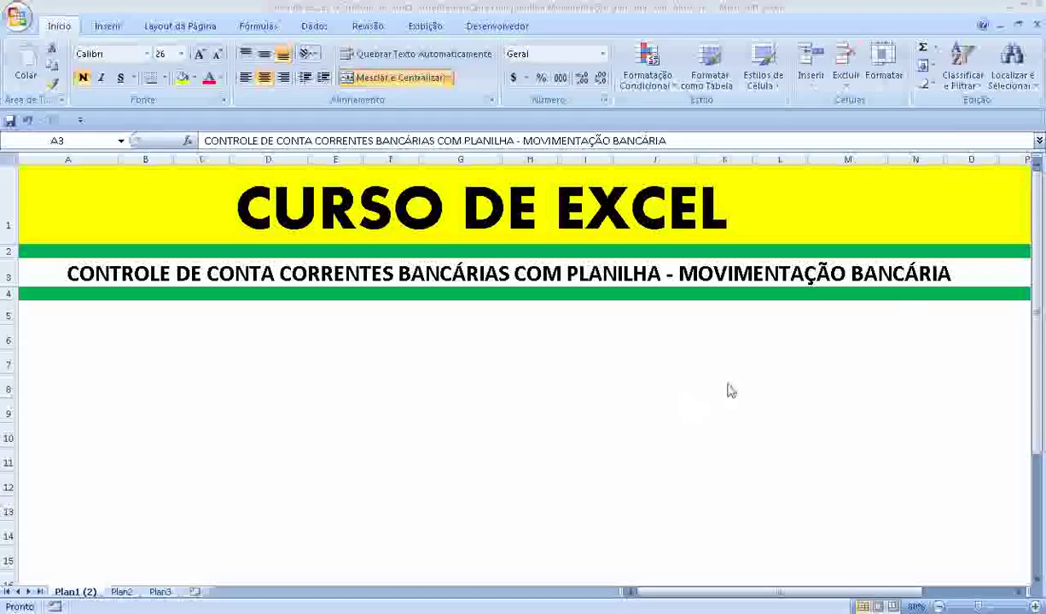
Add the missing S so the row 3 subtitle reads CONTROLE DE CONTAS CORRENTES BANCÁRIAS
left_click(92, 283)
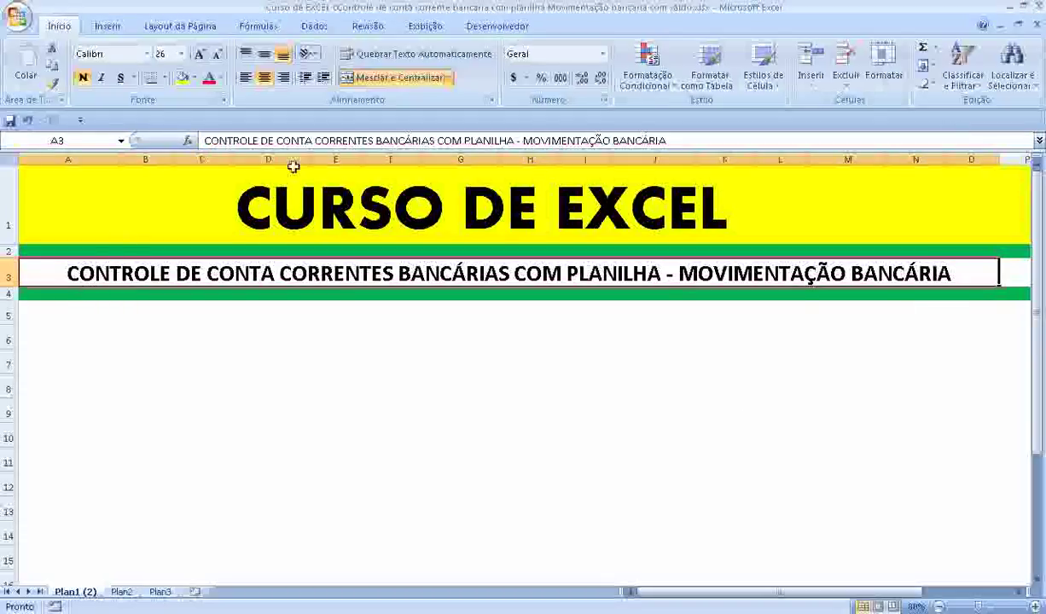
left_click(313, 141)
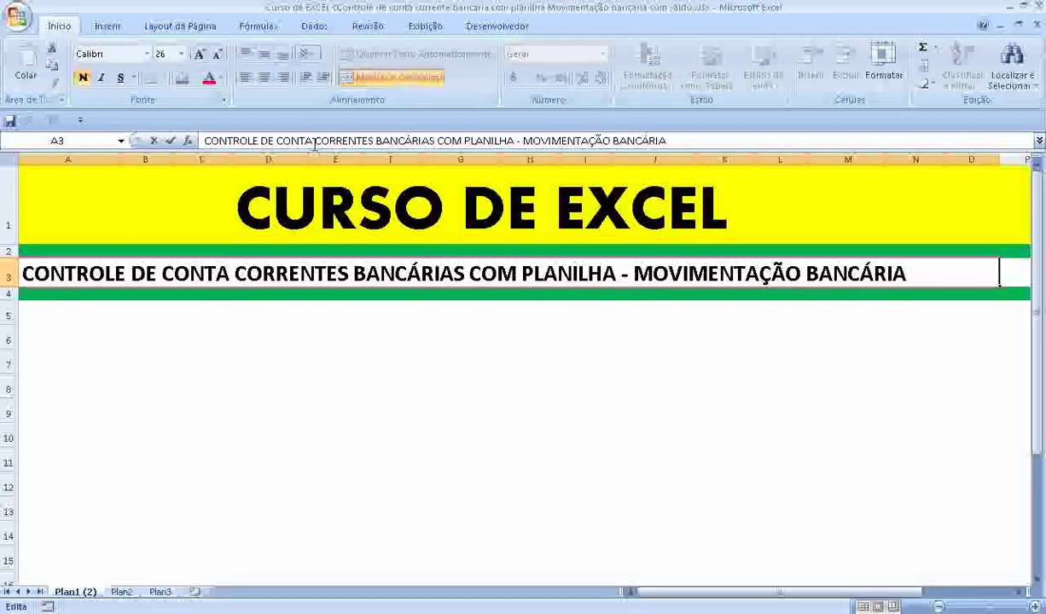
type("s")
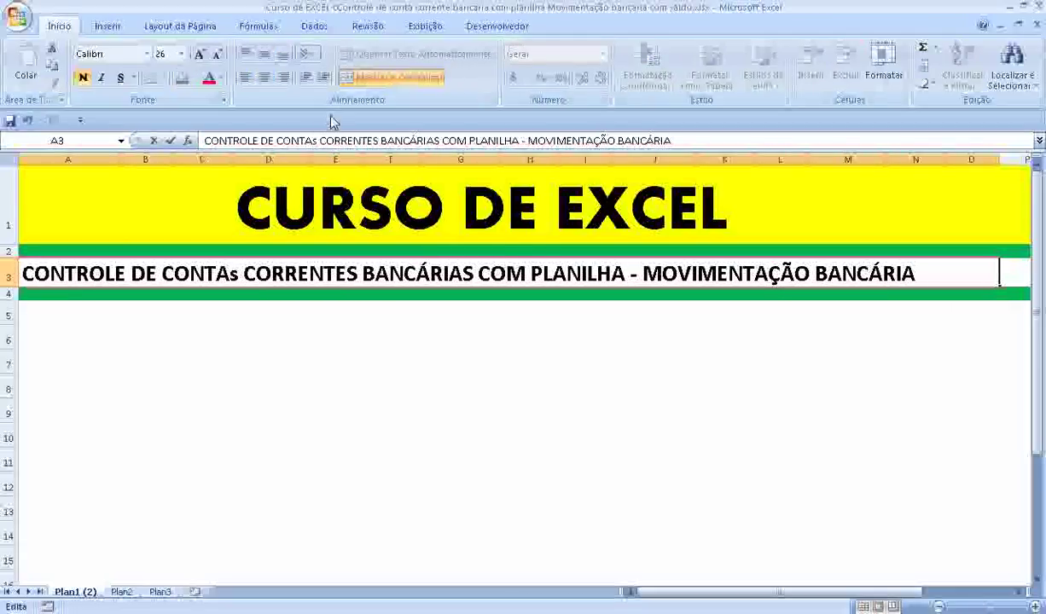
key("BackSpace")
type("S")
key("Return")
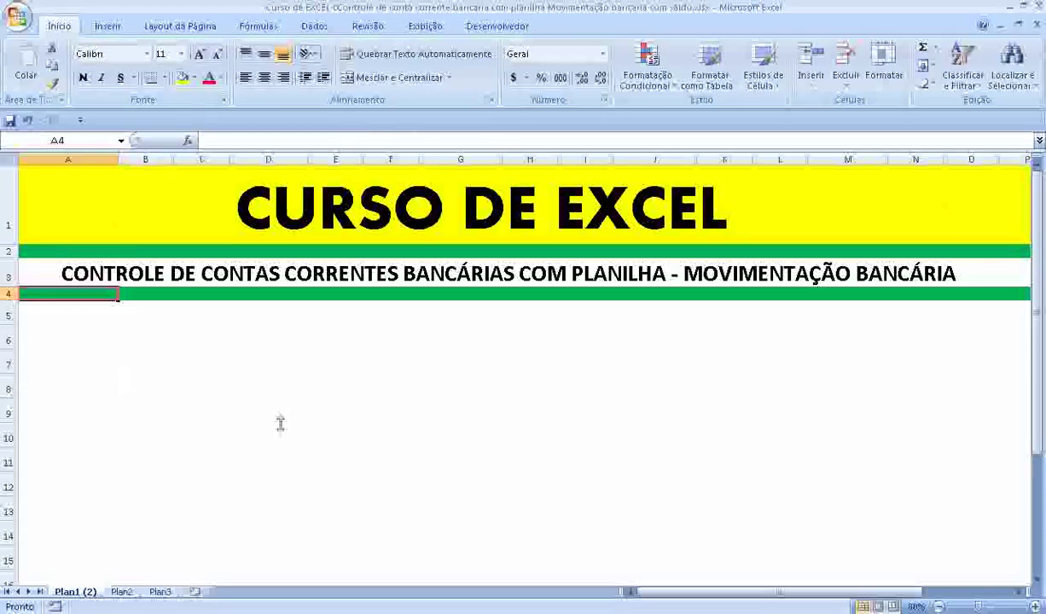
Rename the Plan1 (2) sheet to Banco do Brasil
right_click(76, 592)
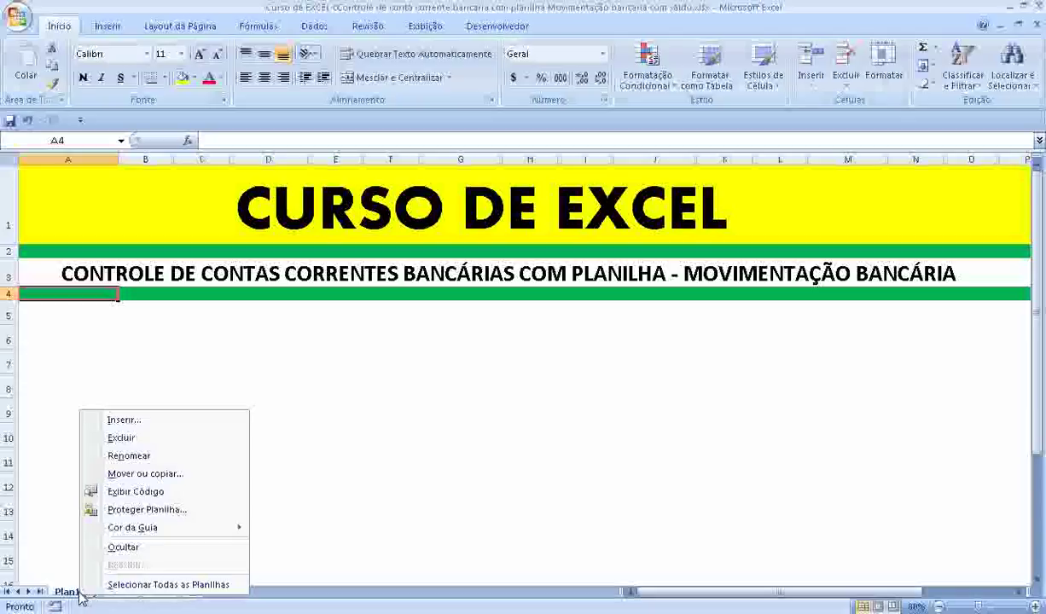
left_click(112, 456)
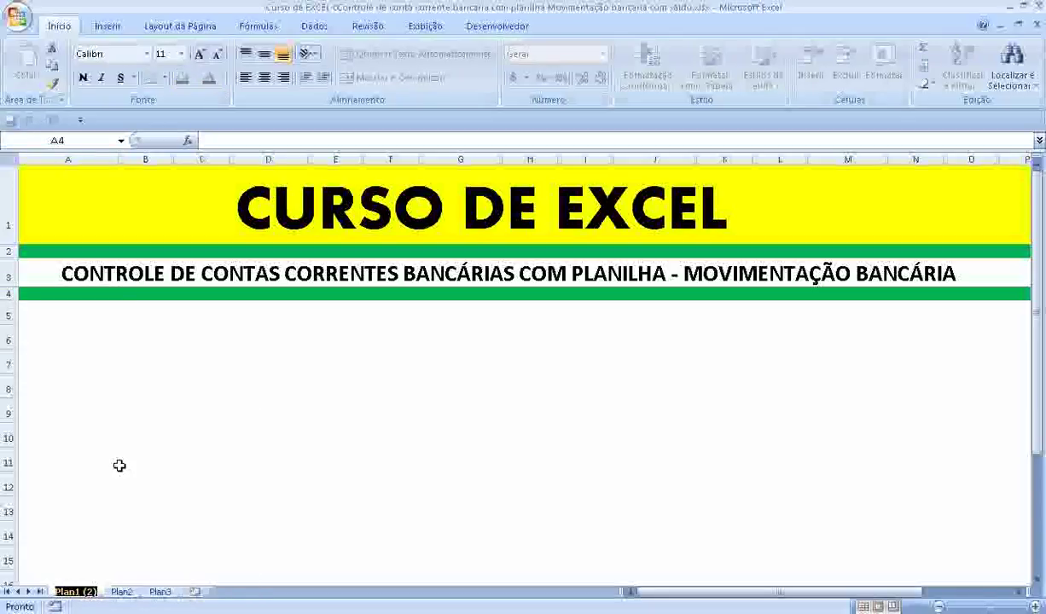
type("bANCO D")
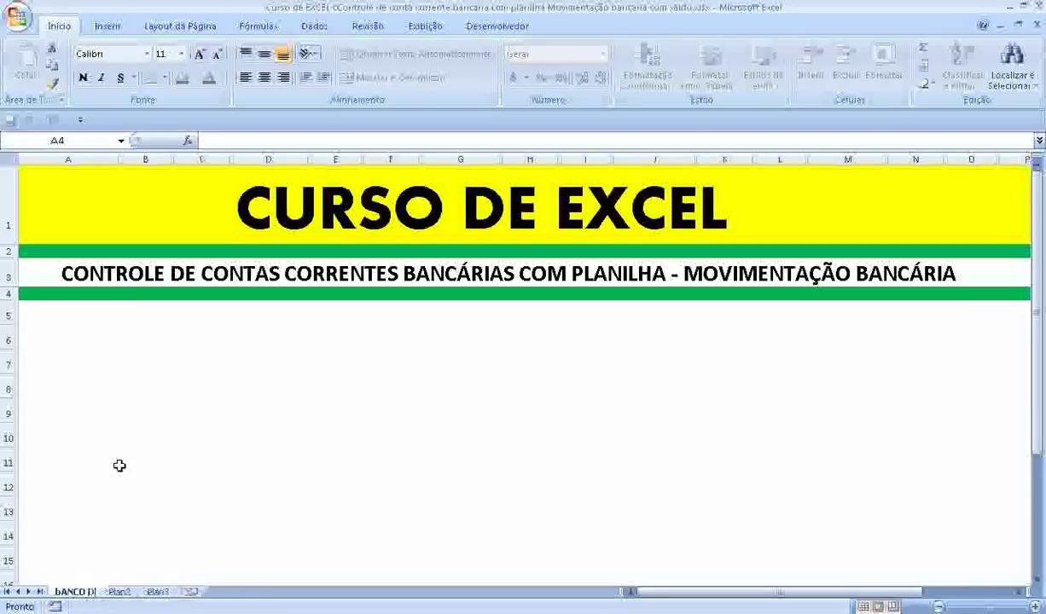
type("O")
key("BackSpace")
key("BackSpace")
key("BackSpace")
key("BackSpace")
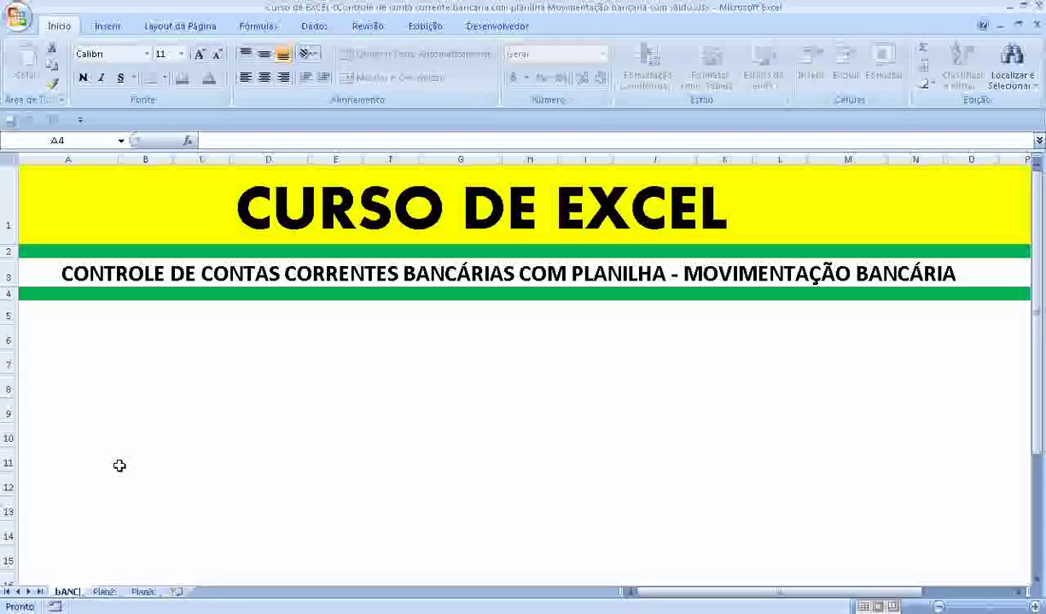
key("BackSpace")
key("BackSpace")
key("BackSpace")
type("a")
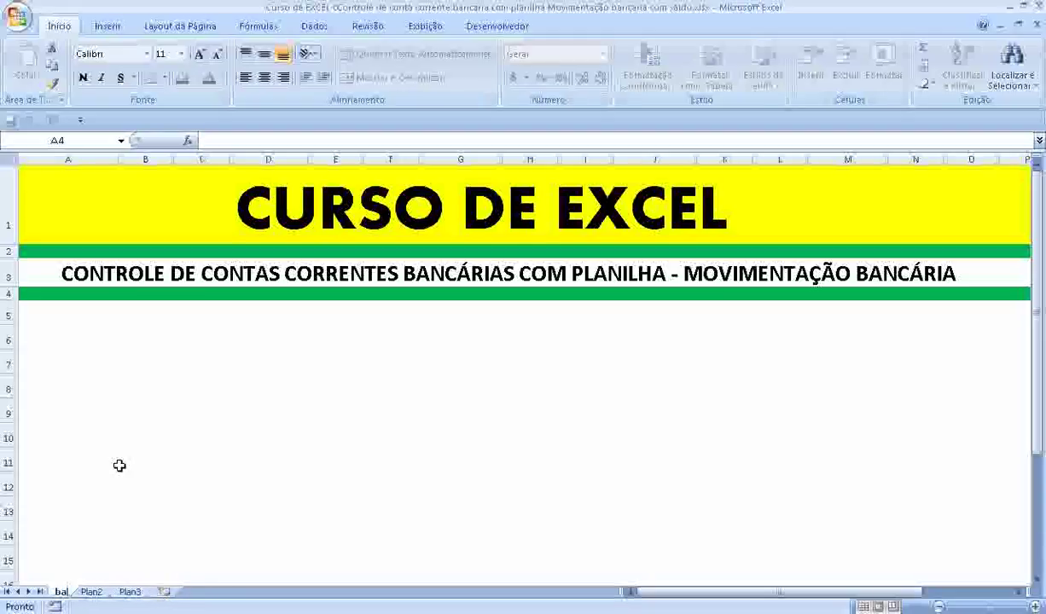
type("nco do Bras")
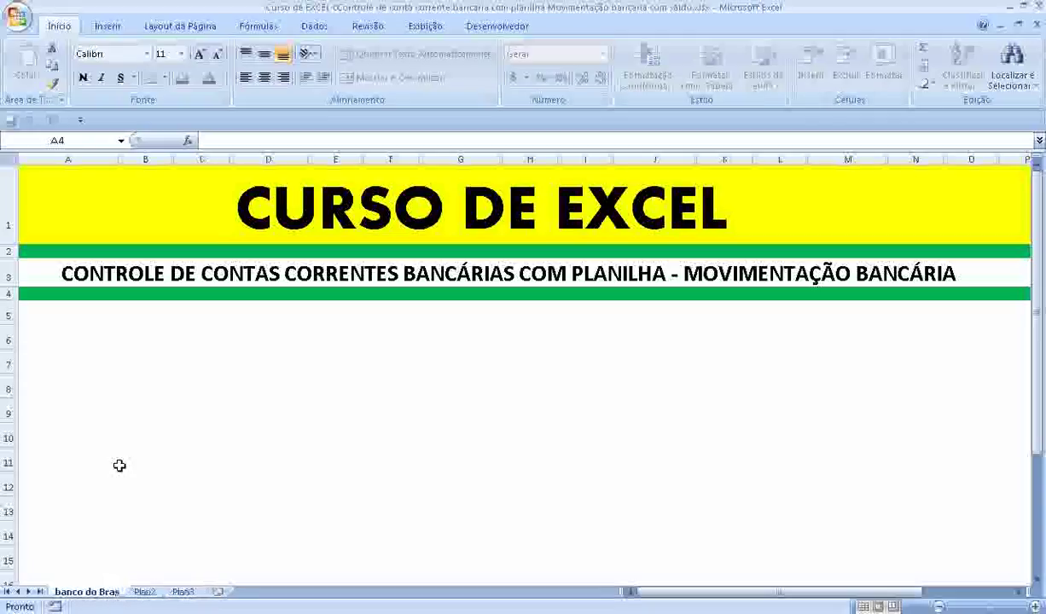
type("il")
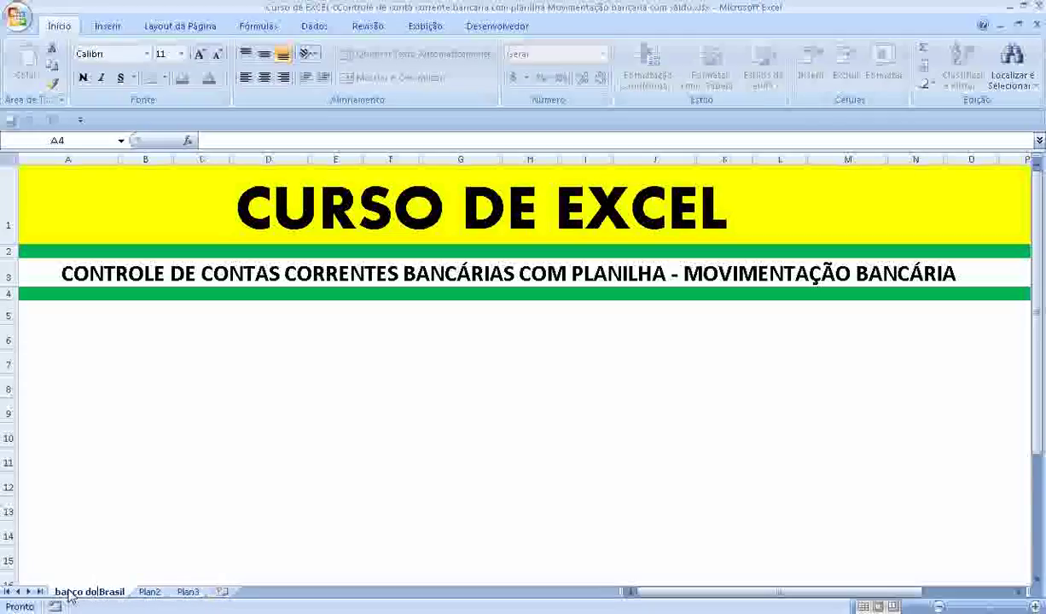
left_click(54, 587)
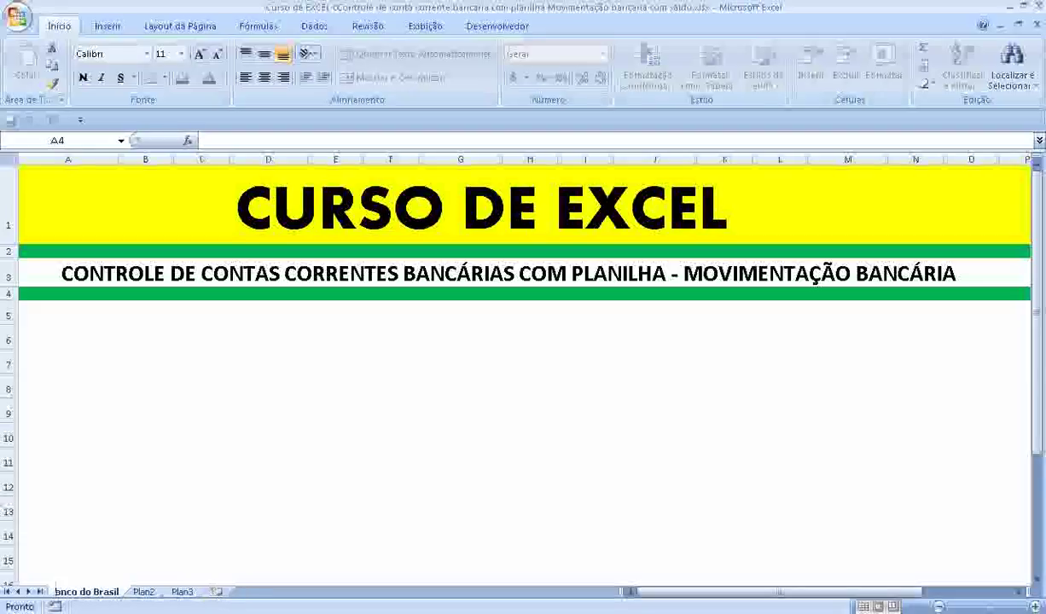
key("Return")
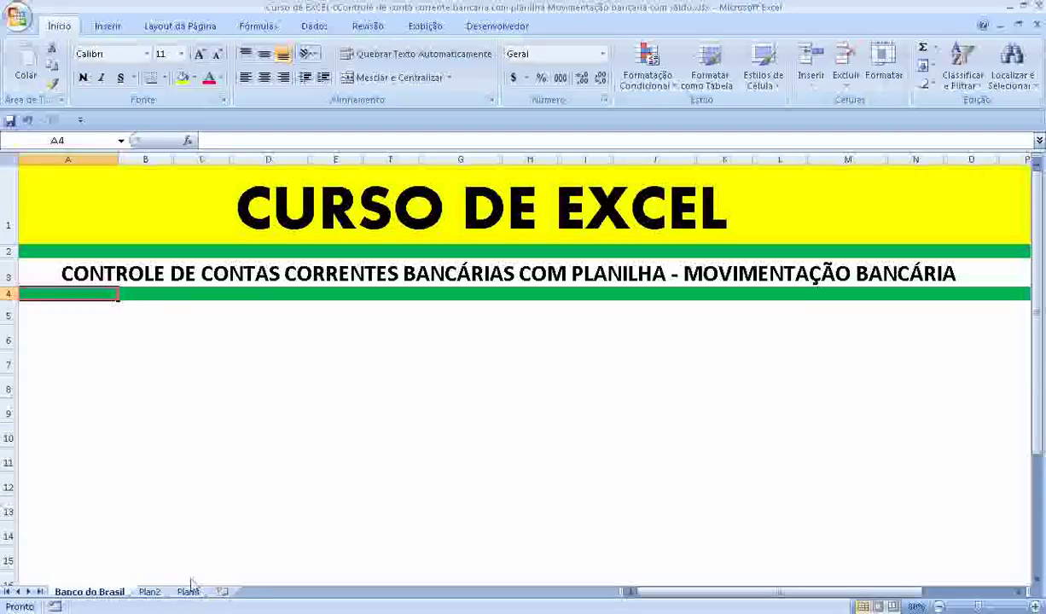
Rename the Plan2 sheet to Itaú
left_click(161, 595)
right_click(160, 595)
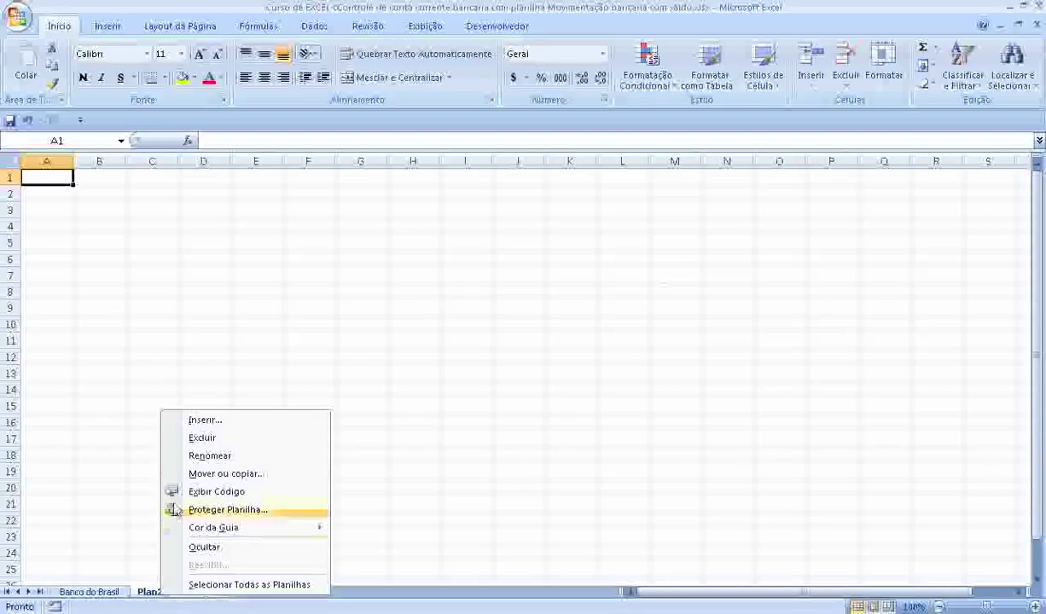
left_click(185, 457)
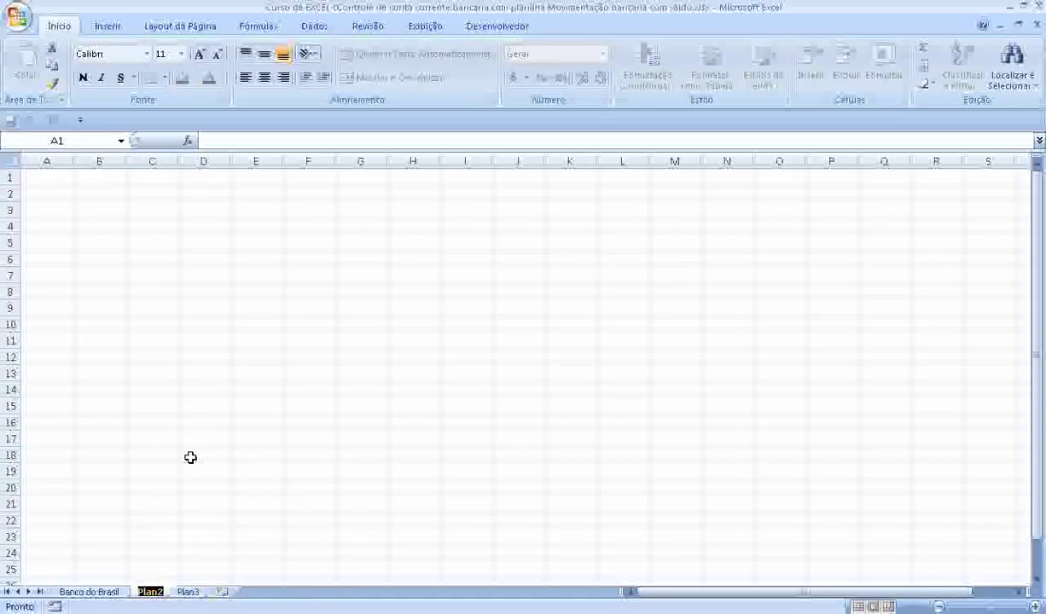
type("Itaú")
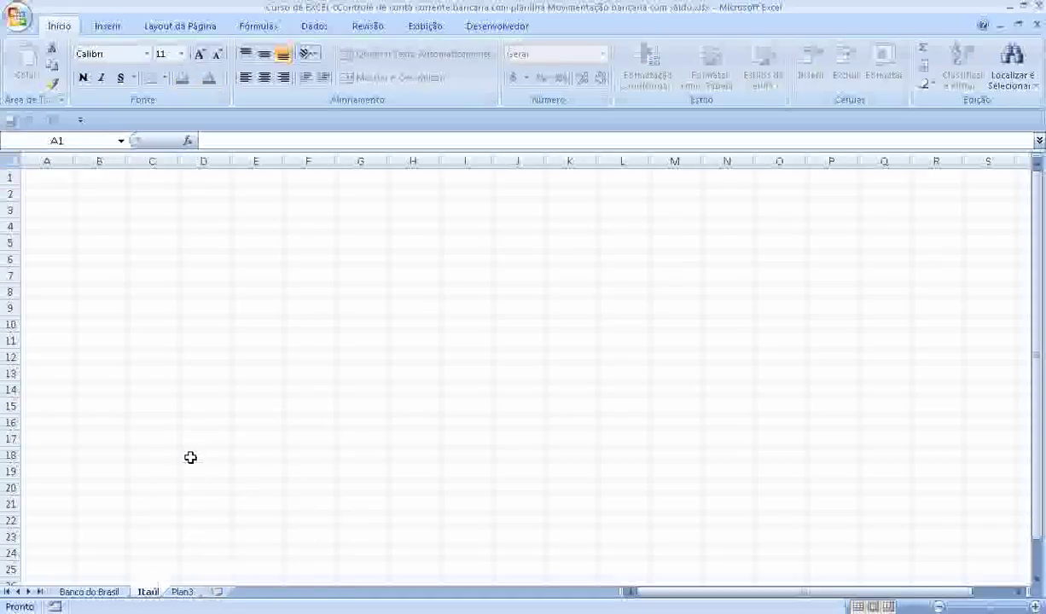
left_click(95, 404)
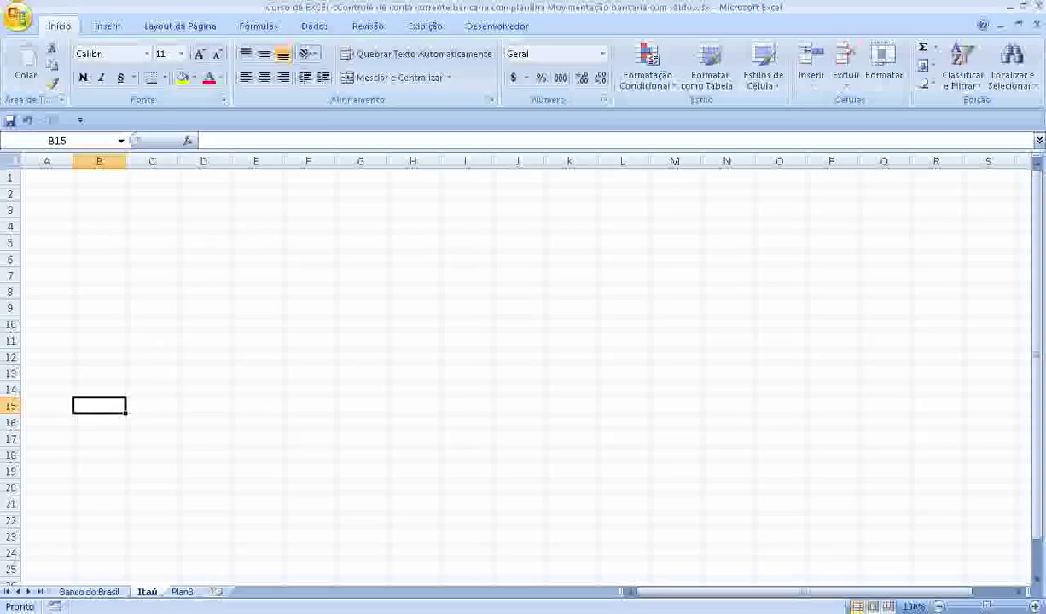
Rename the Plan3 sheet to Saldo and return to the Banco do Brasil sheet
left_click(188, 596)
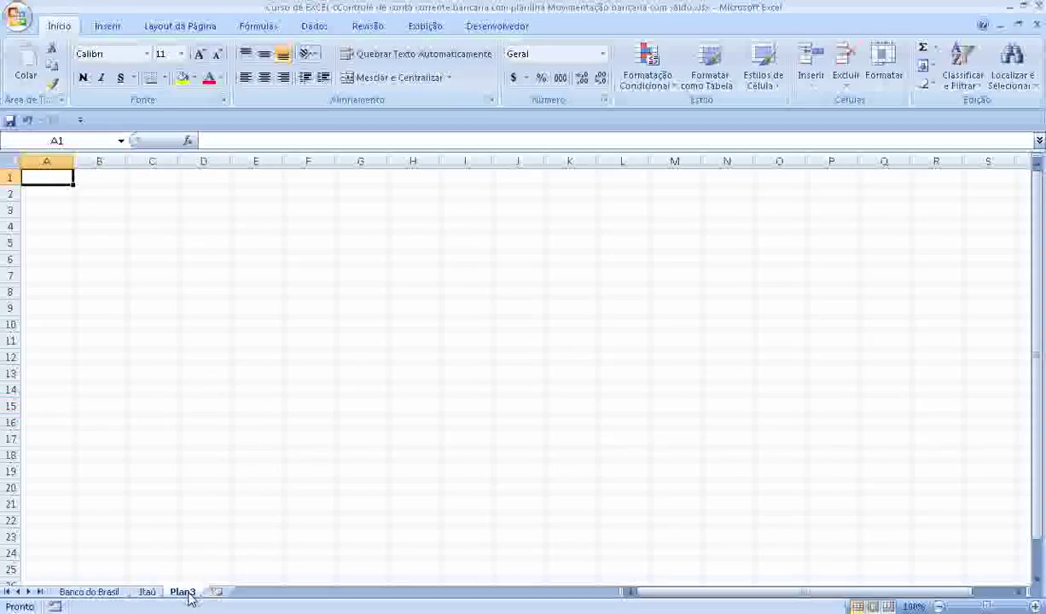
right_click(189, 600)
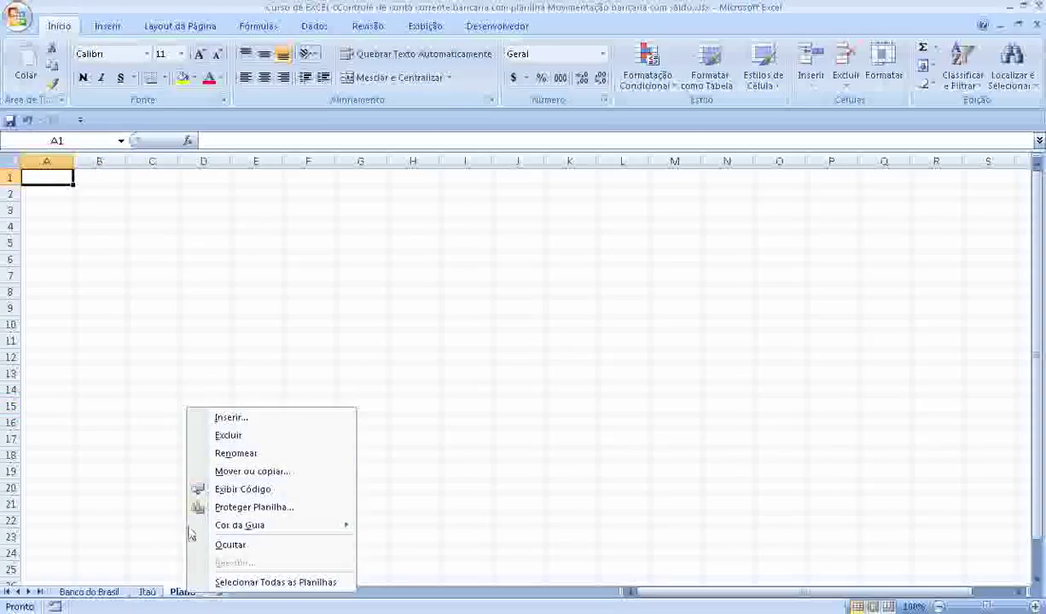
left_click(211, 439)
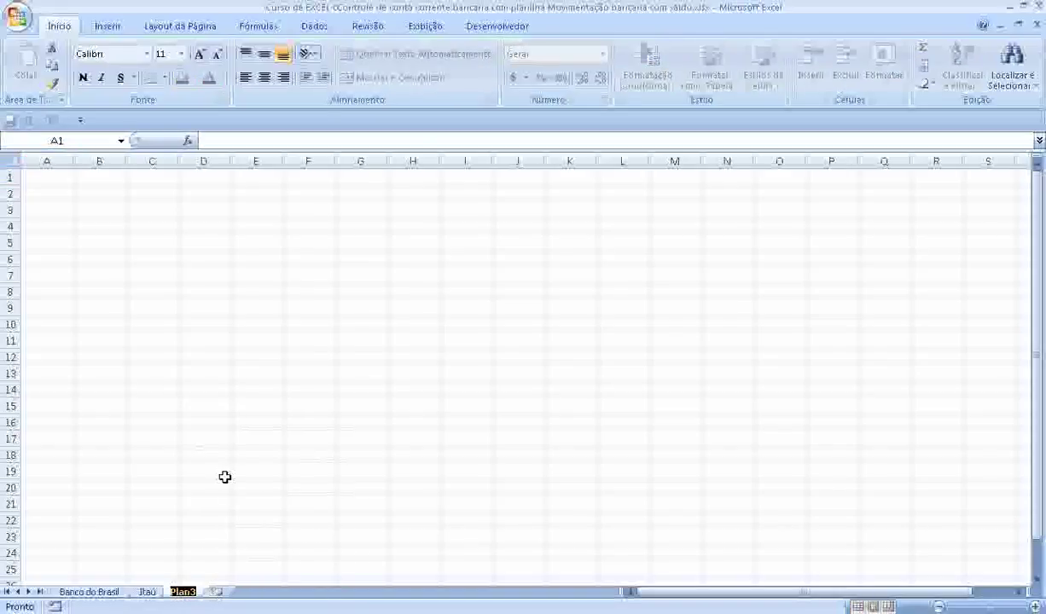
type("Saldo")
left_click(225, 477)
left_click(40, 223)
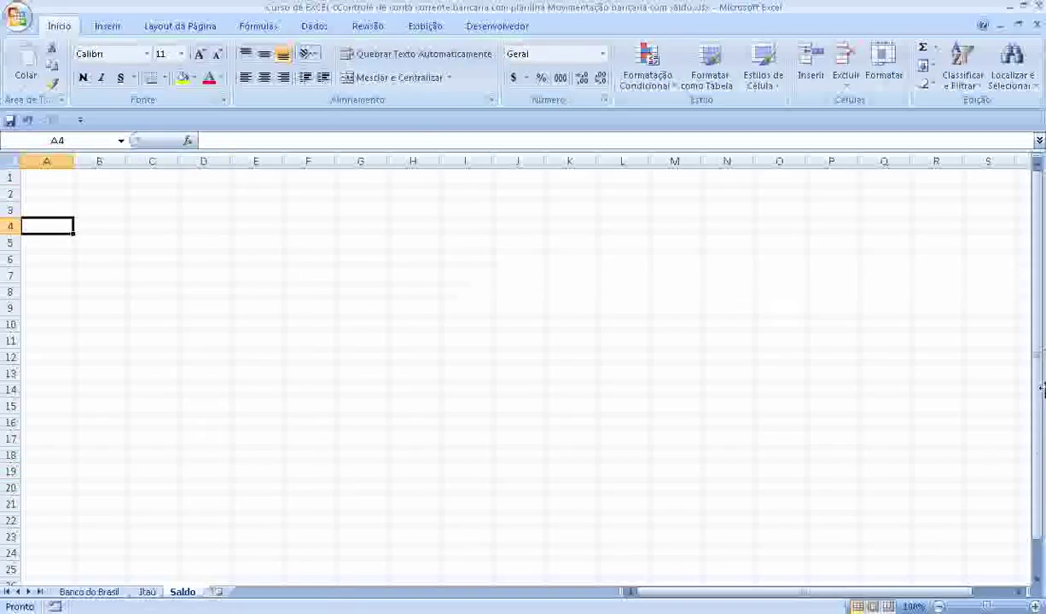
left_click(75, 591)
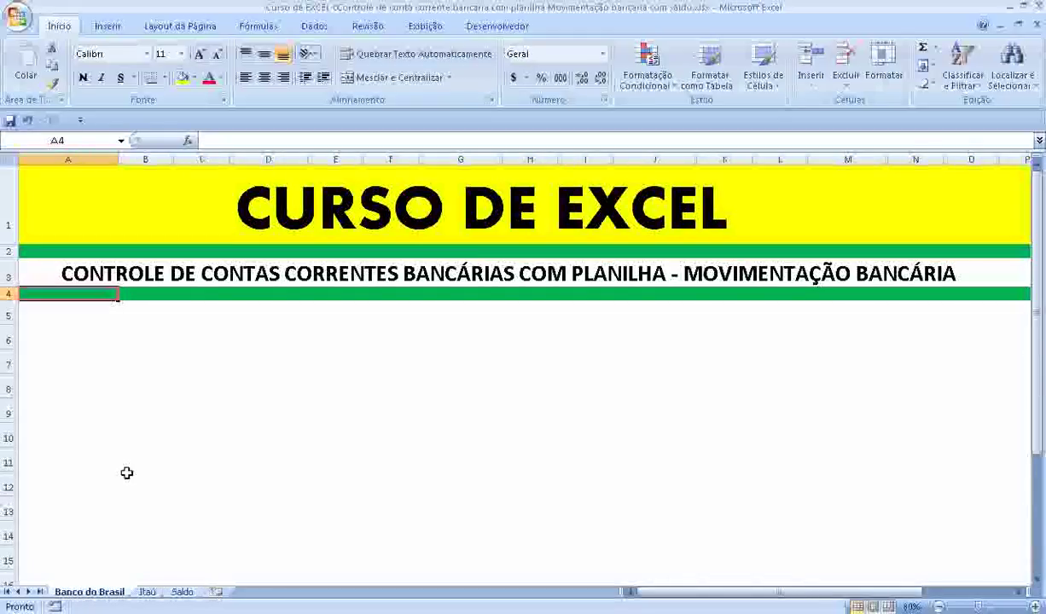
left_click(55, 347)
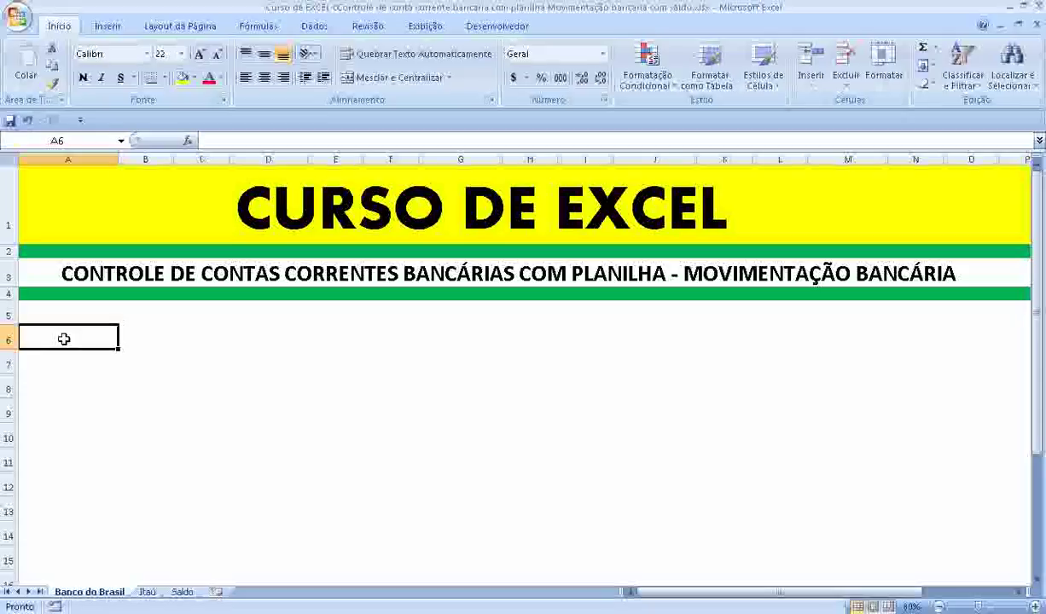
type("conta")
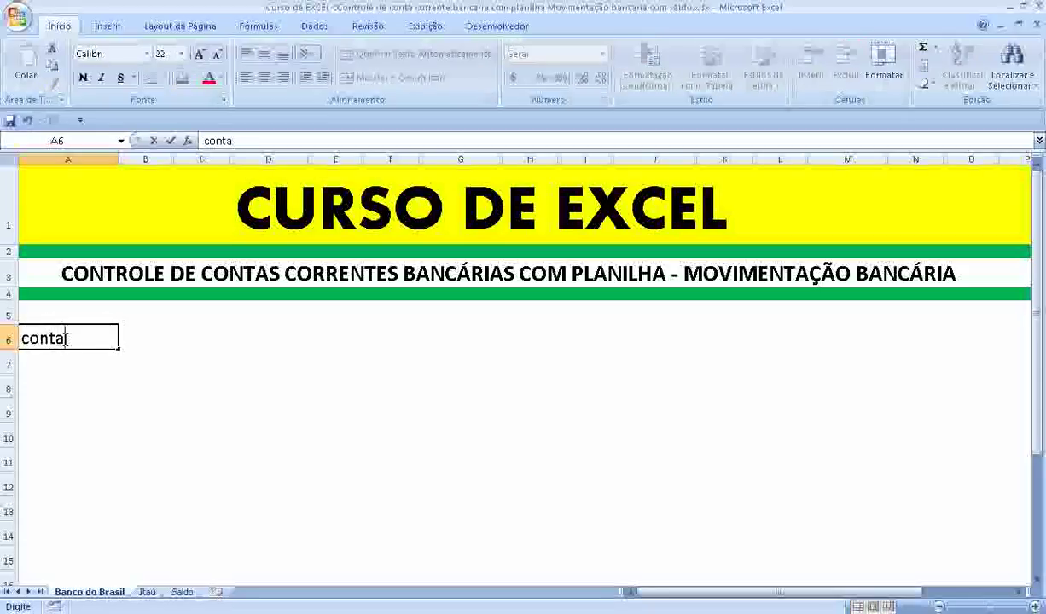
type(" corre")
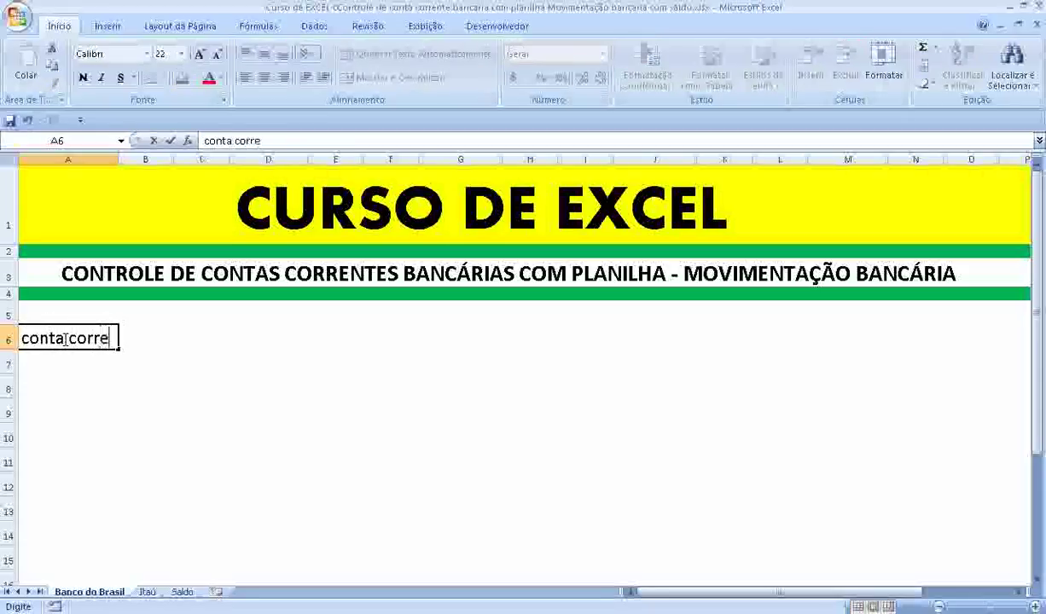
type("nte")
type(":")
key("Up")
key("Right")
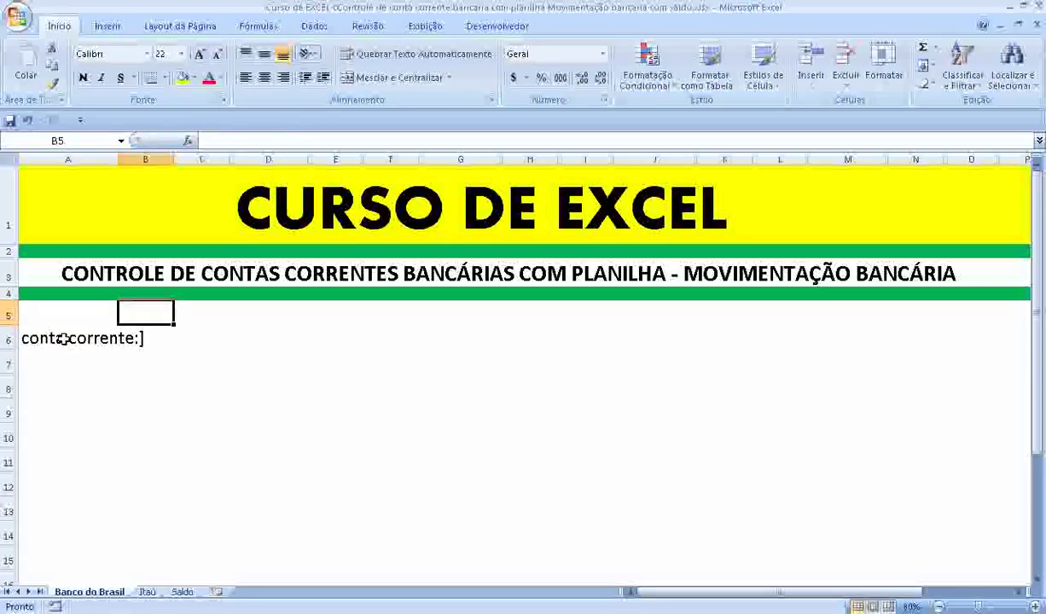
left_click(65, 339)
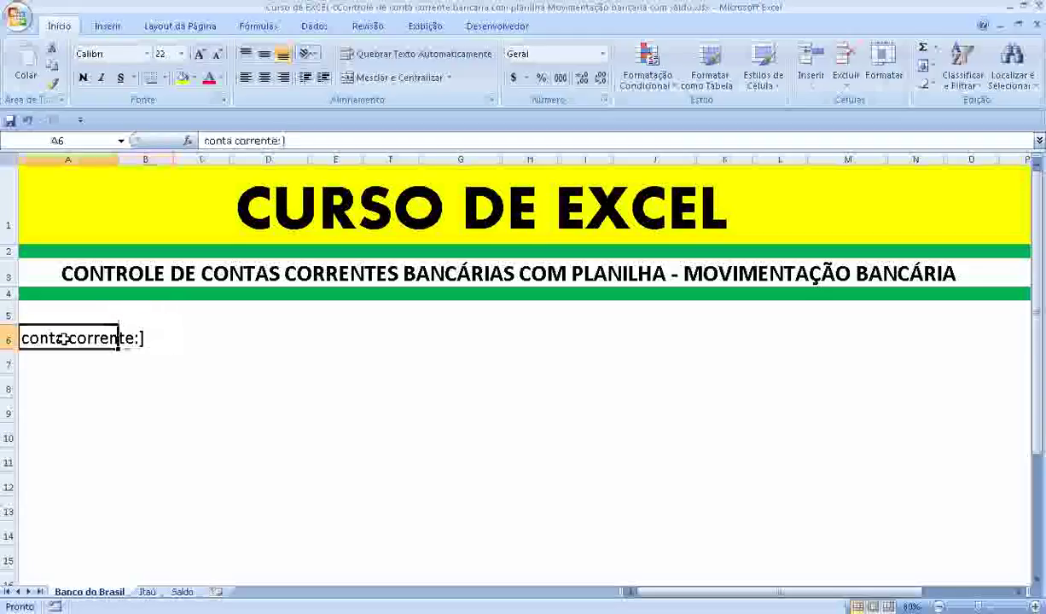
left_click(310, 140)
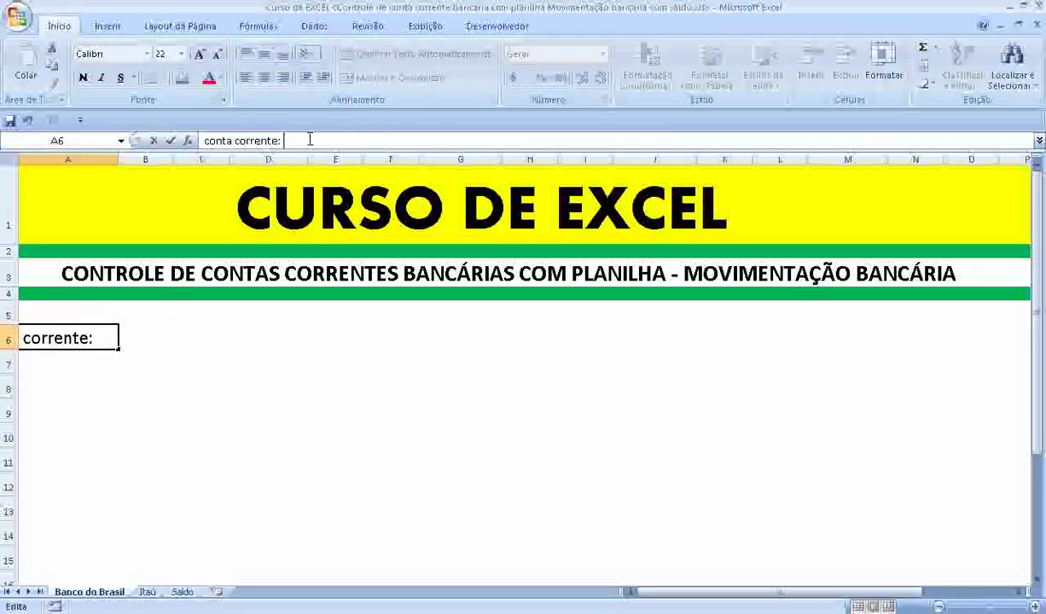
key("Return")
key("Up")
key("Right")
key("Right")
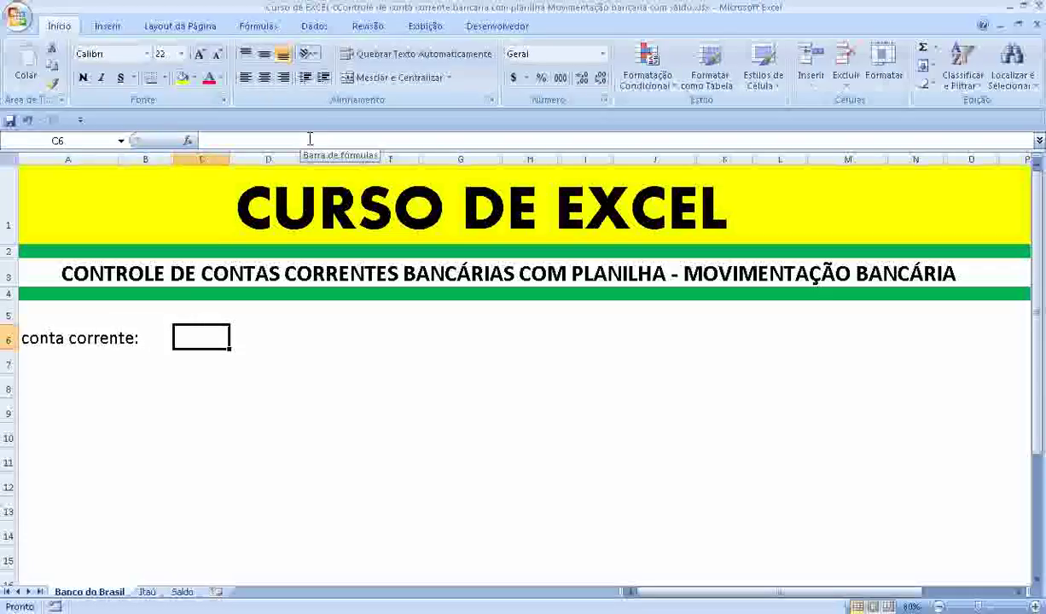
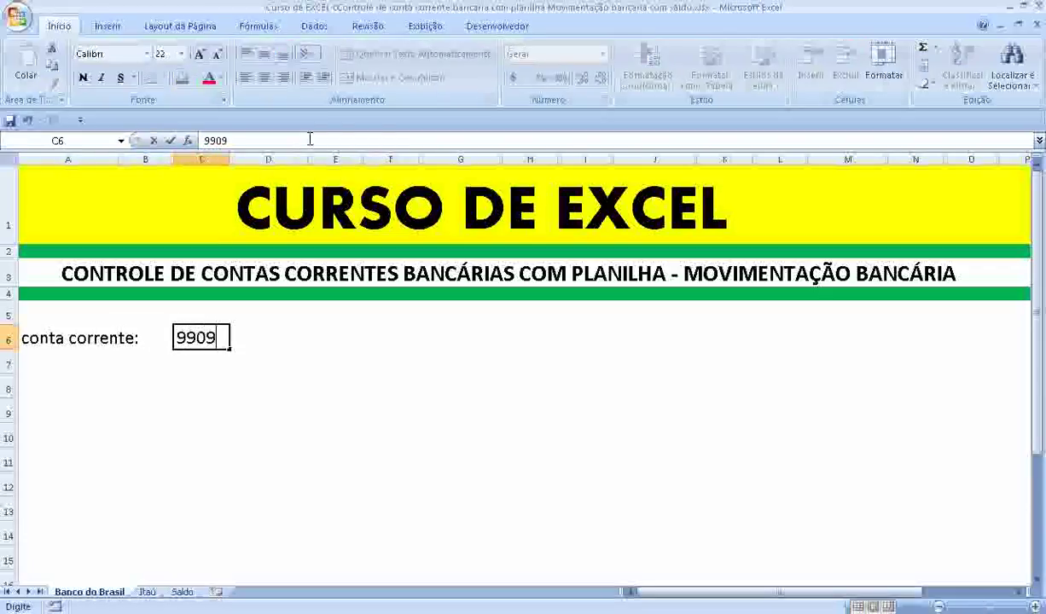
key("Return")
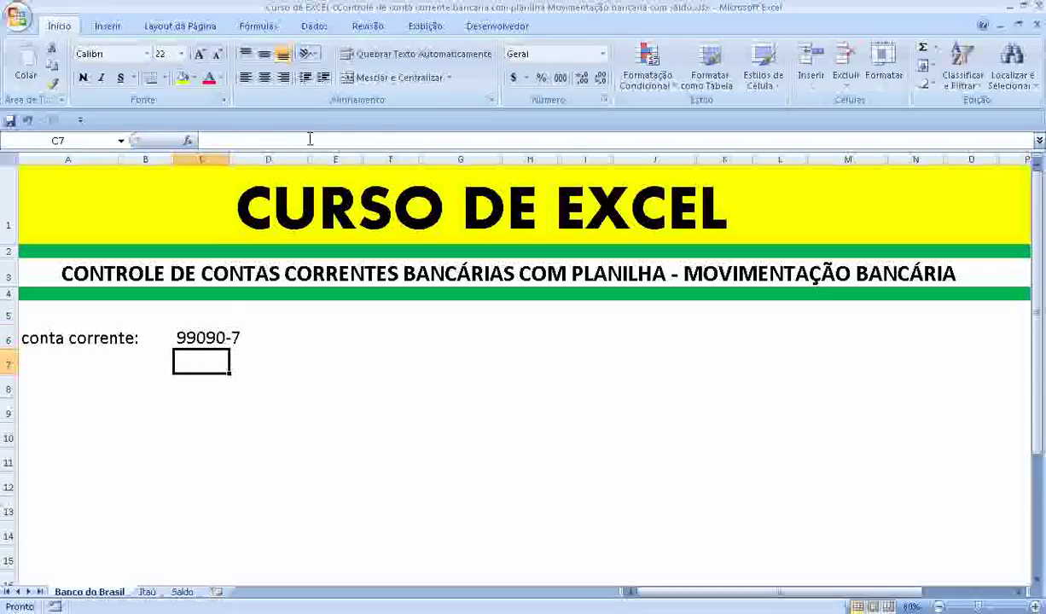
Add the 'Agência:' label in E6 followed by the branch number
key("Up")
key("Right")
key("Right")
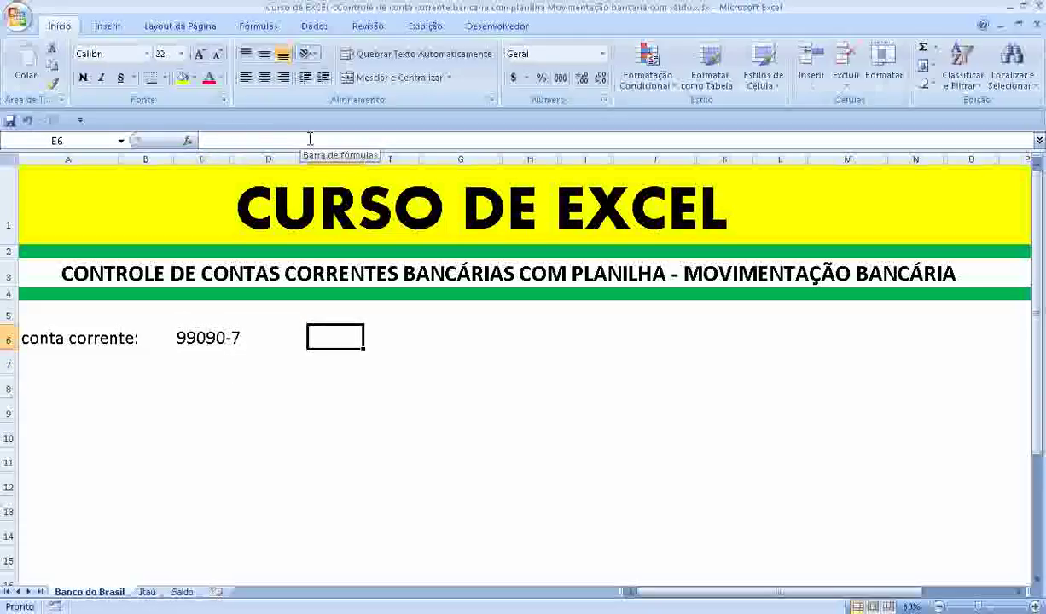
type("Agên")
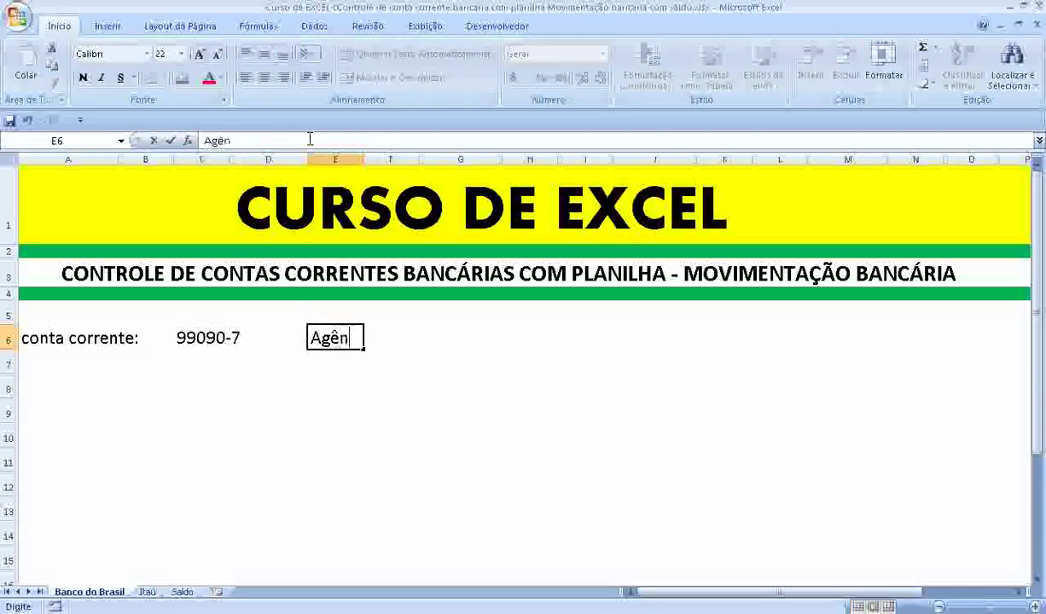
type("cia:")
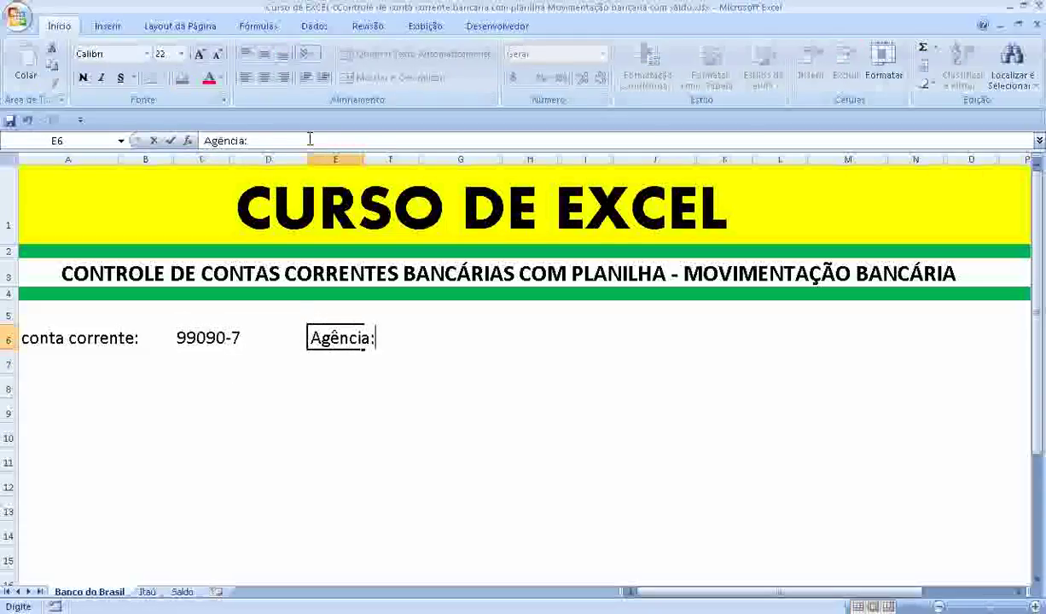
key("Right")
key("Right")
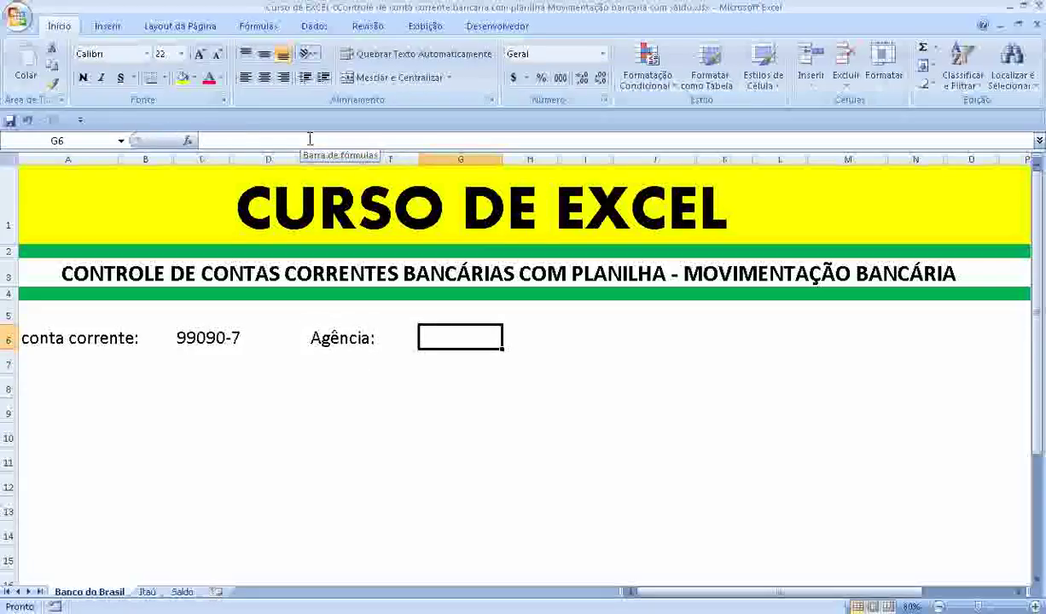
type("89u67")
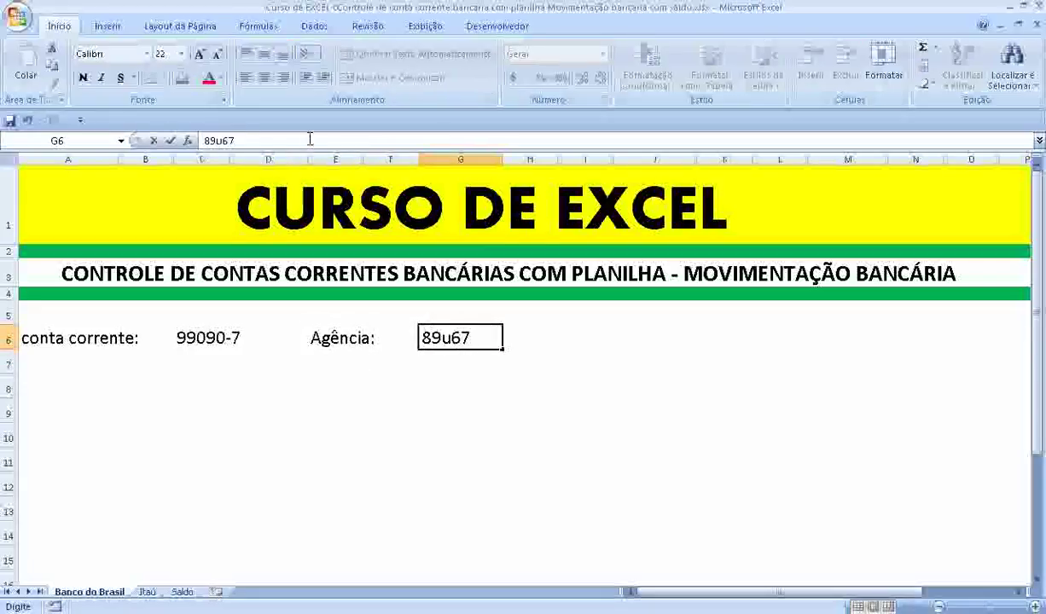
key("BackSpace")
key("BackSpace")
key("BackSpace")
type("67")
key("Return")
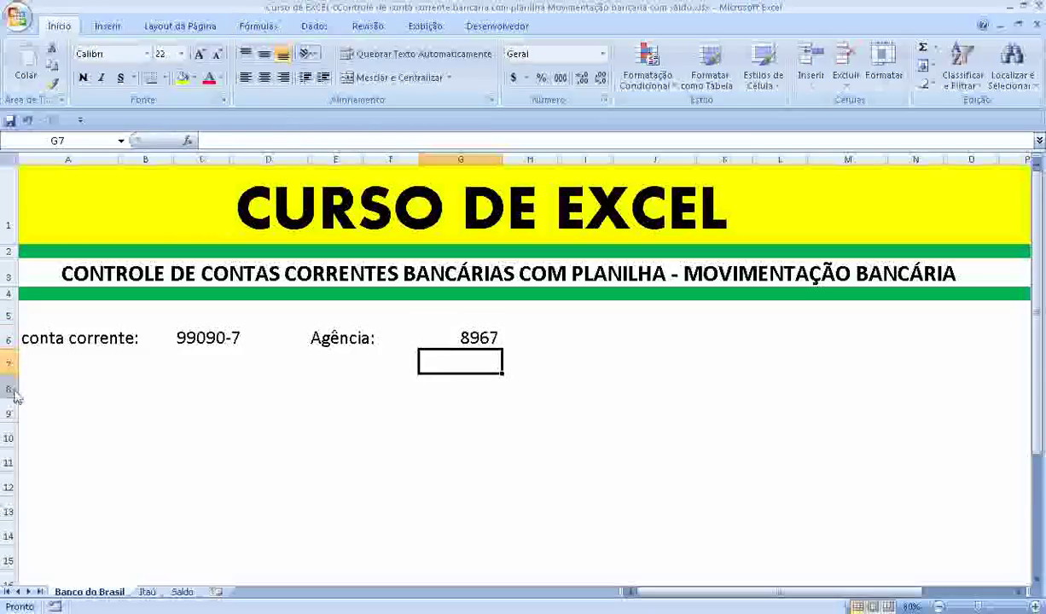
left_click_drag(30, 367, 84, 373)
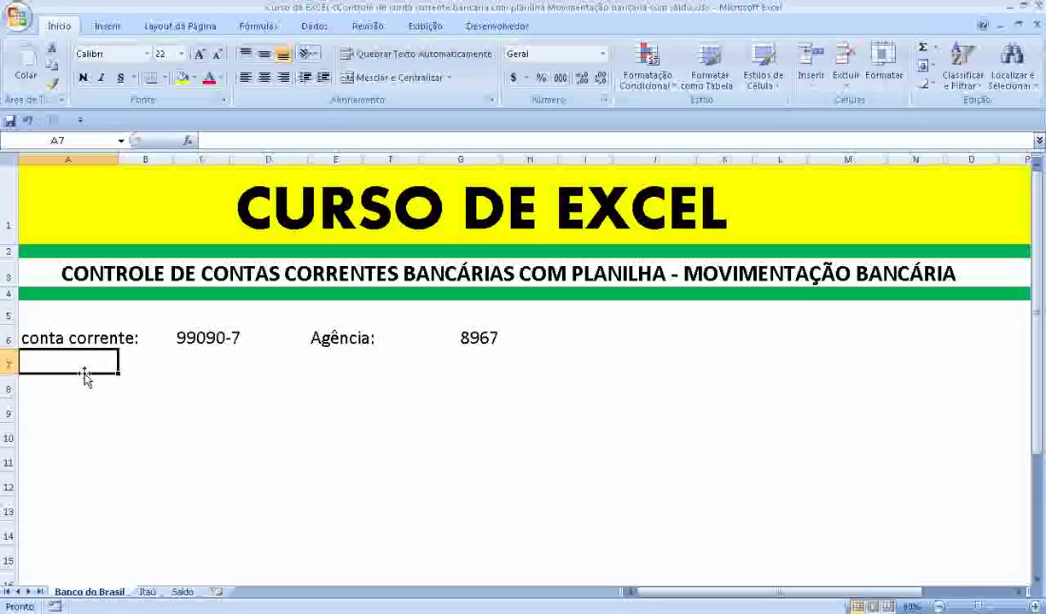
Type the headings data, descrição, entrada (R$) and saída (R$) across A7:D7
type("data")
key("Return")
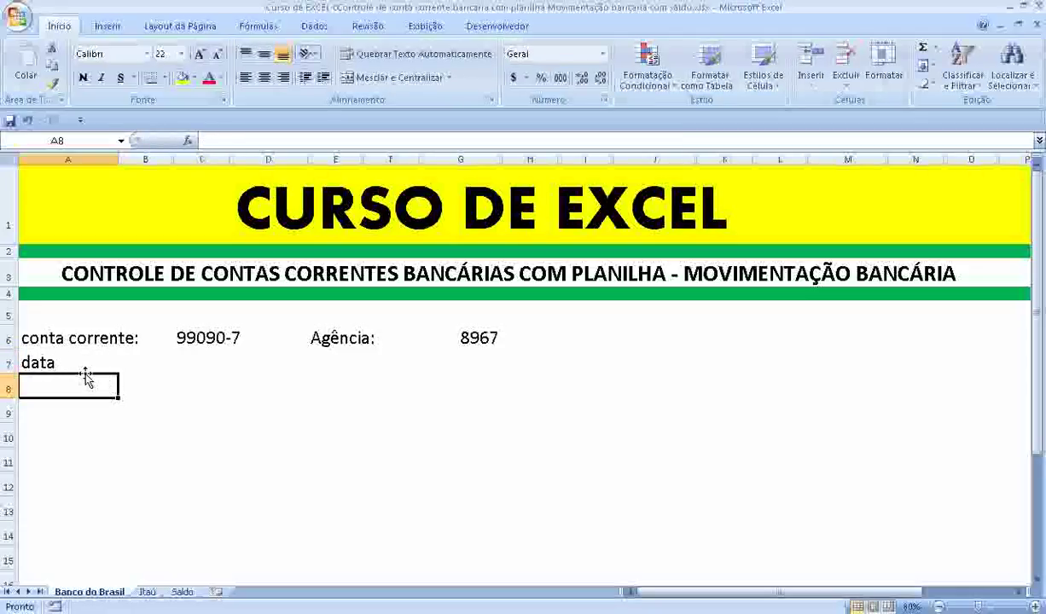
left_click(116, 365)
key("Tab")
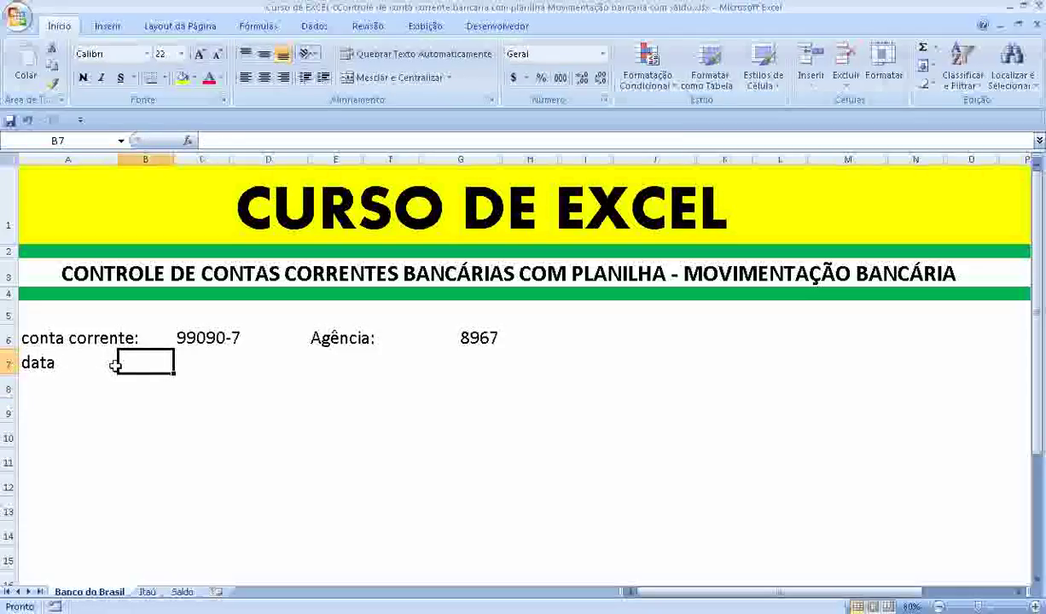
type("desc")
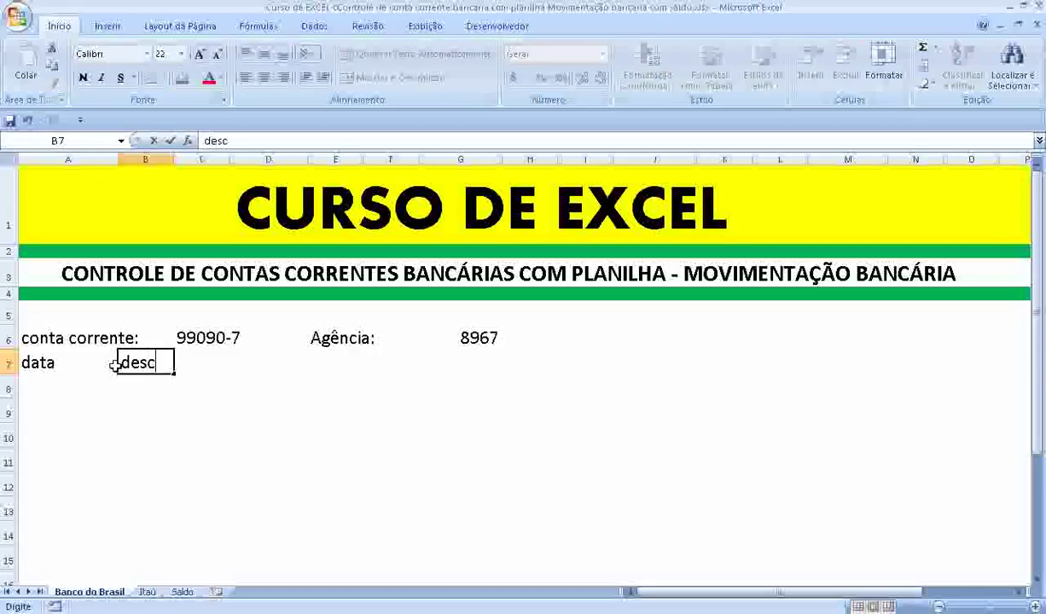
type("rição")
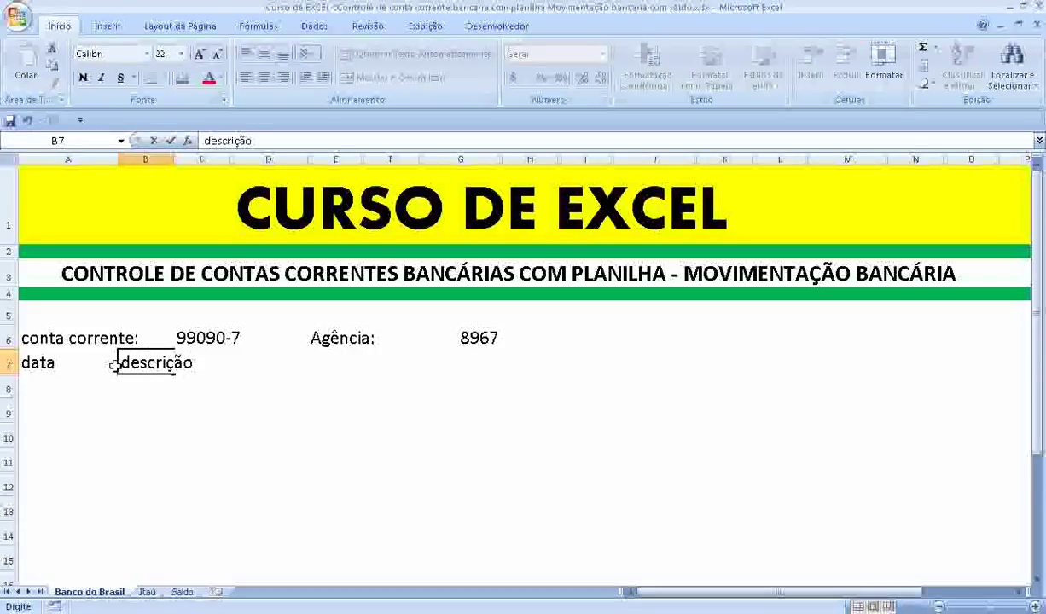
key("Return")
key("Up")
key("Tab")
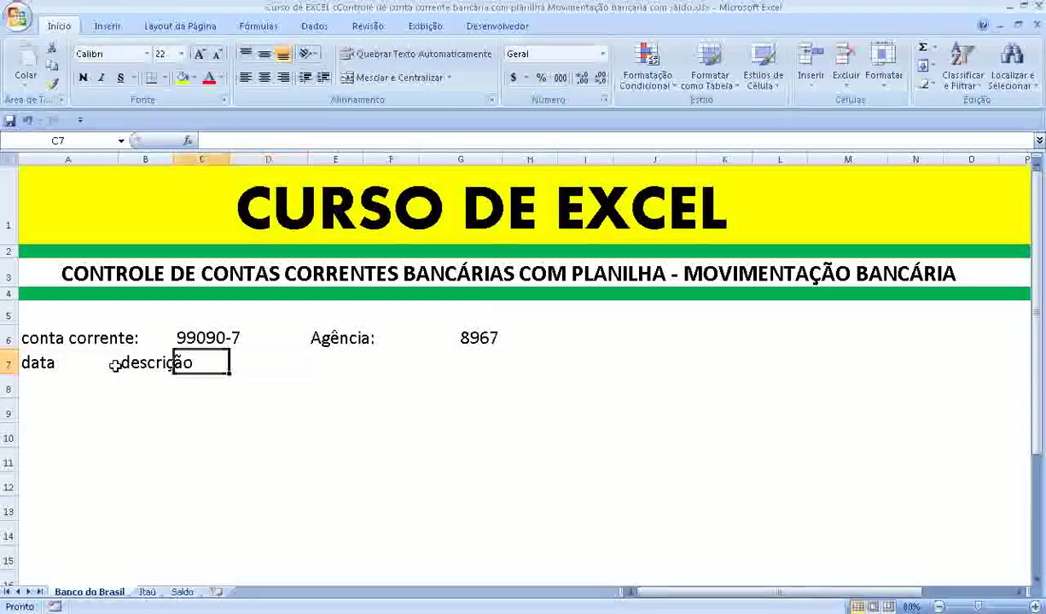
type("en")
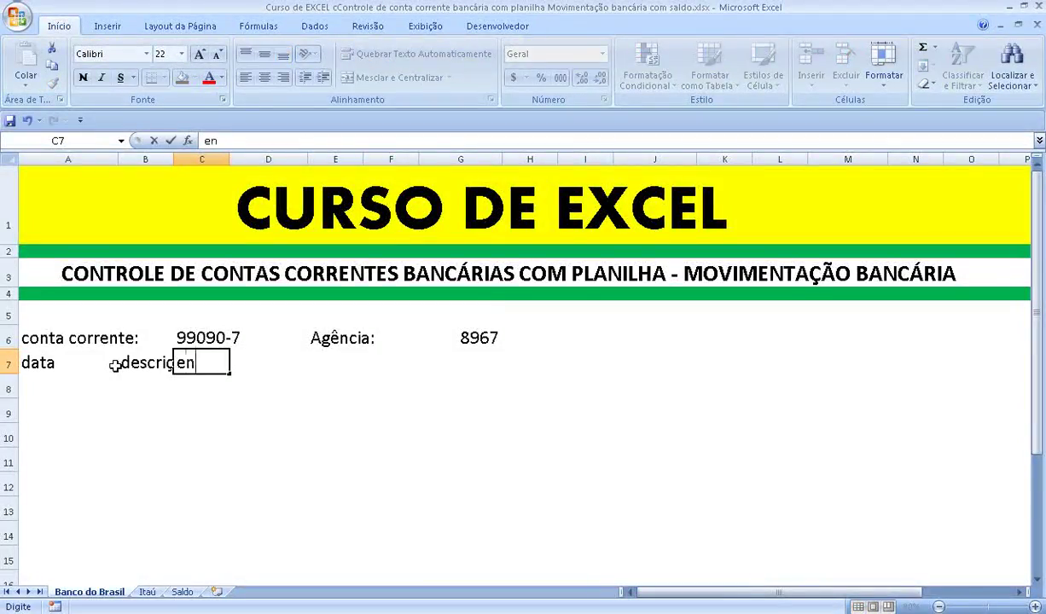
type("trada")
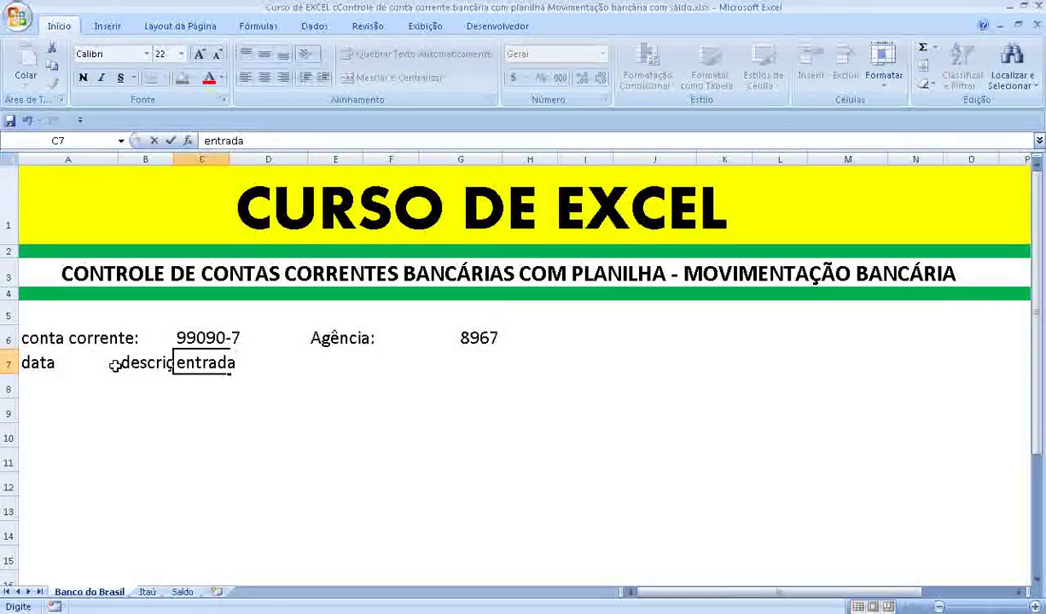
type(" (R")
type("$")
key("Return")
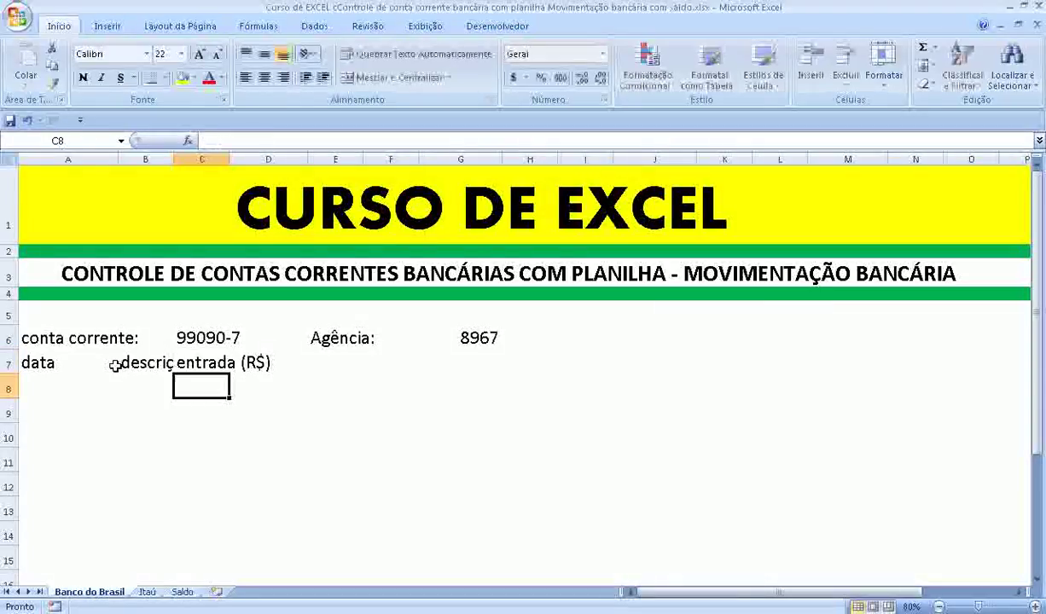
key("Up")
key("Right")
key("Right")
key("Left")
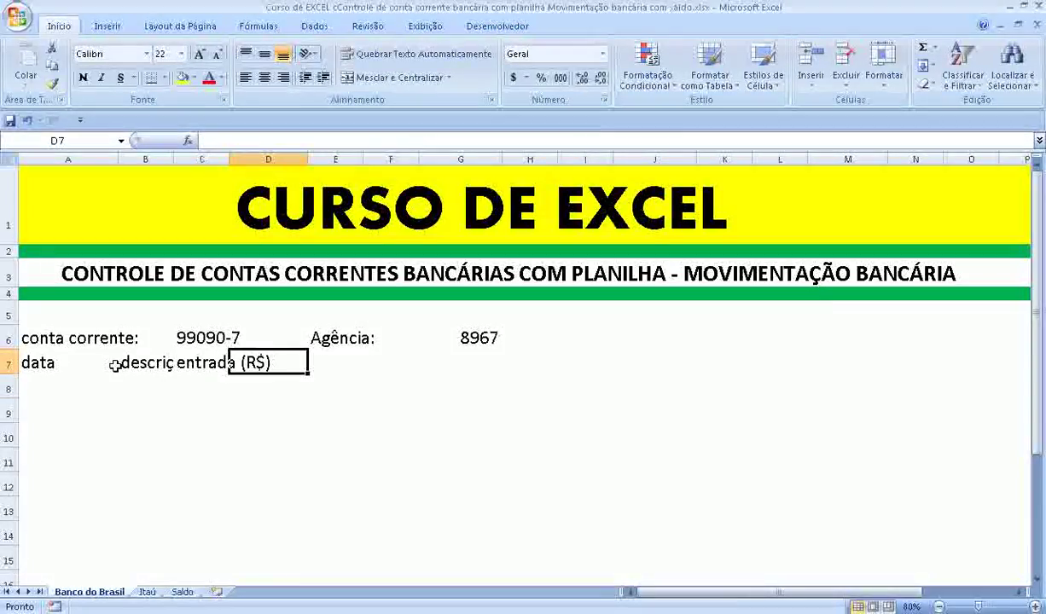
type("saída")
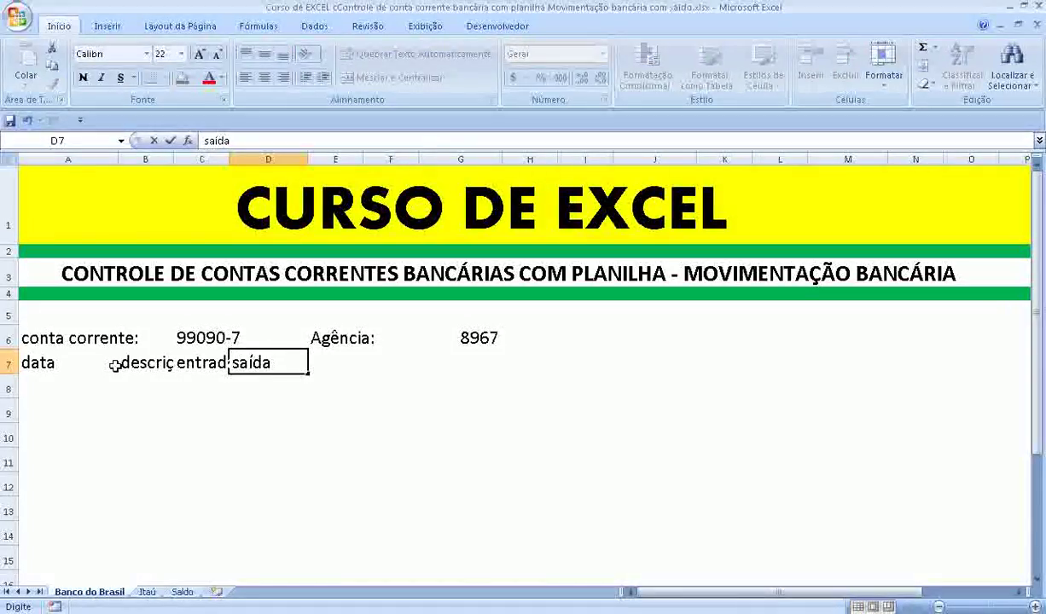
type(" (R$)")
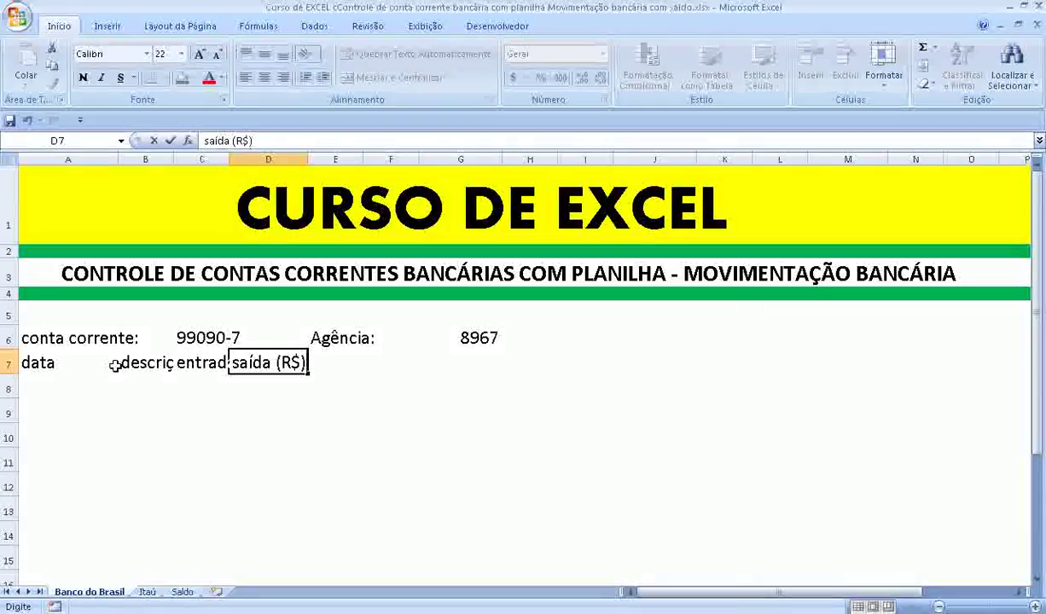
key("Return")
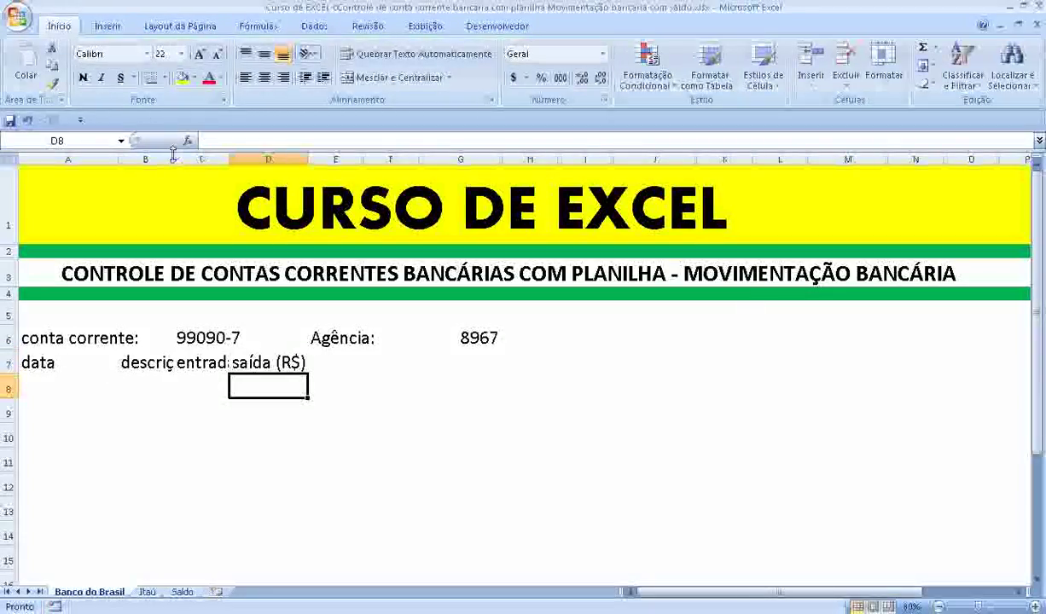
Auto-fit columns B–D and append the + and - signs to the entrada and saída headings
left_click_drag(140, 159, 267, 160)
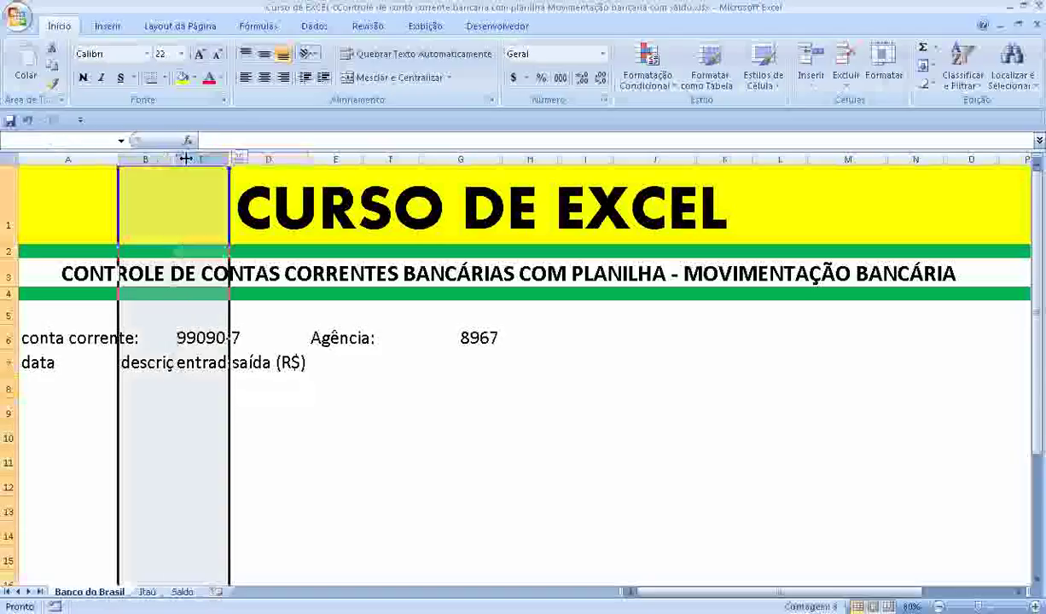
double_click(229, 160)
left_click(284, 366)
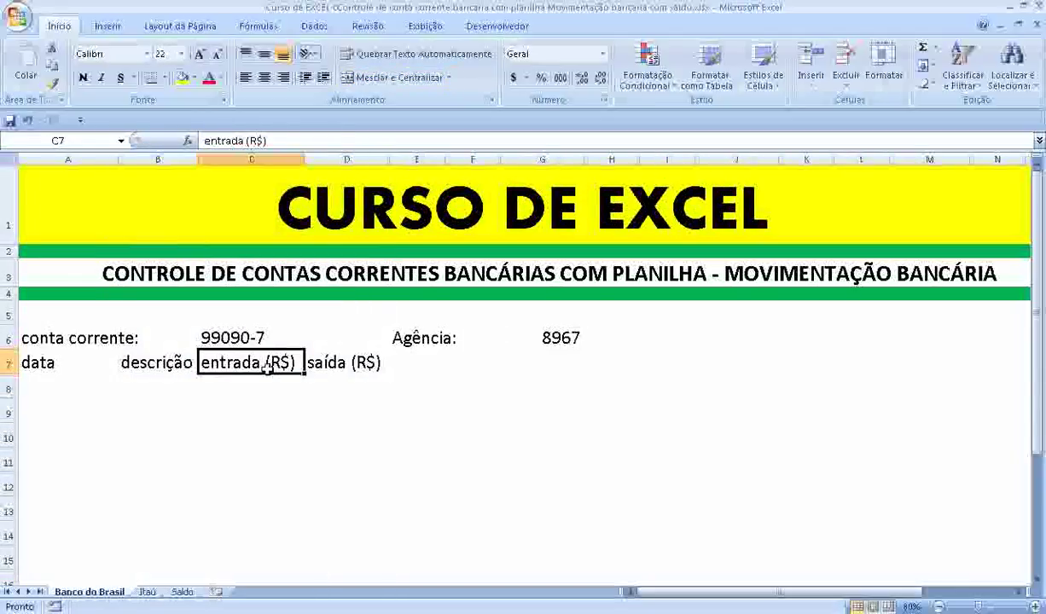
left_click(283, 142)
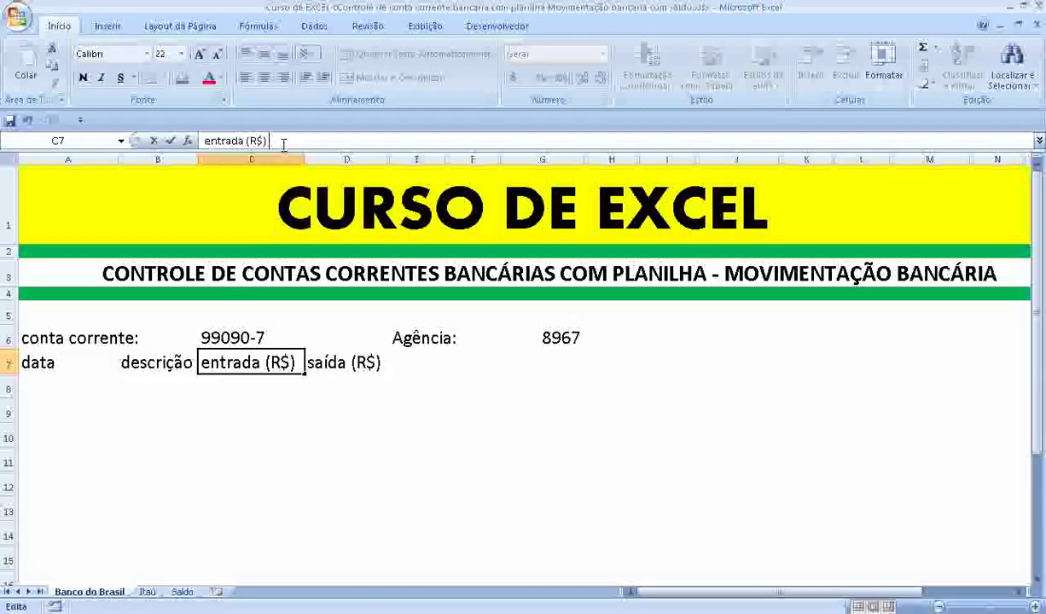
type("-")
key("Return")
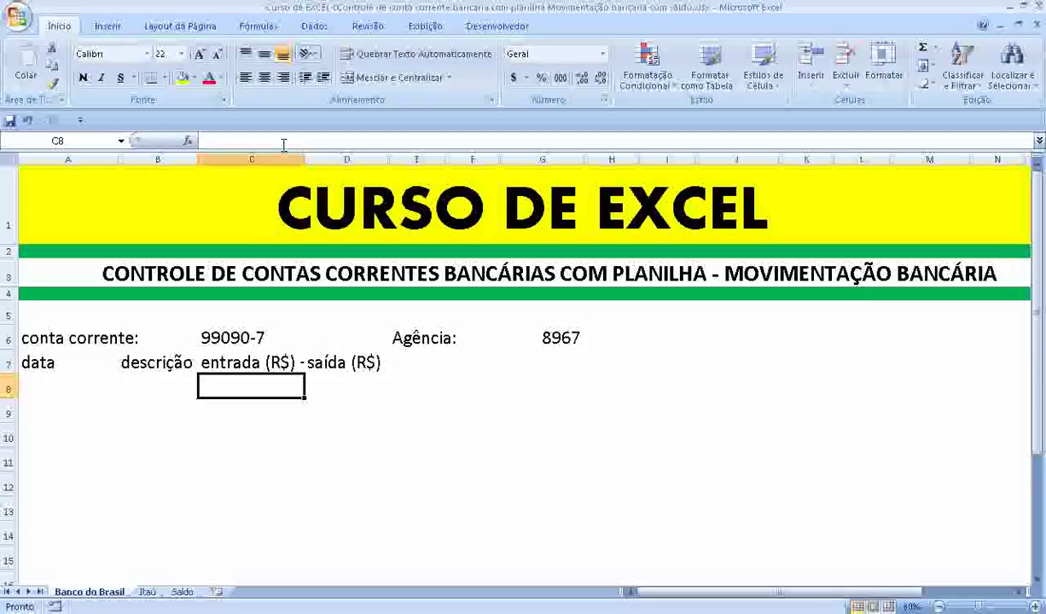
key("Up")
key("Right")
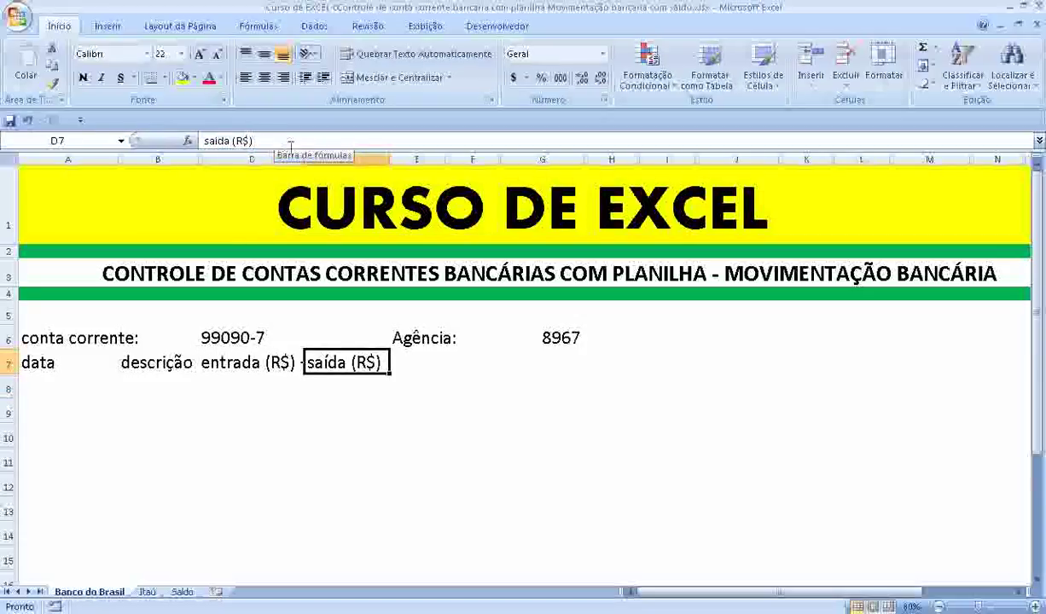
left_click(288, 147)
type("-")
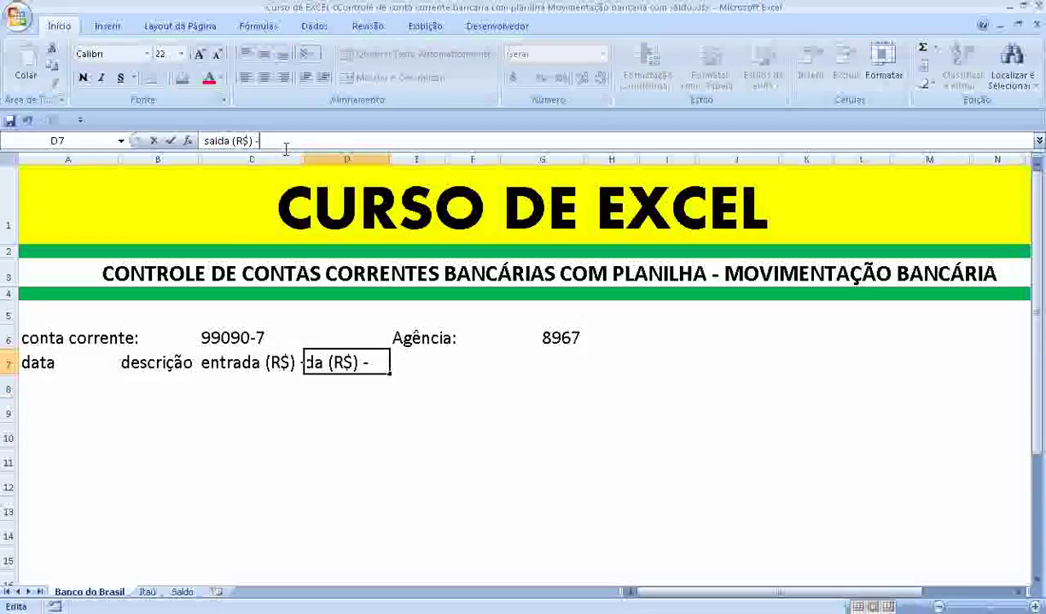
key("Return")
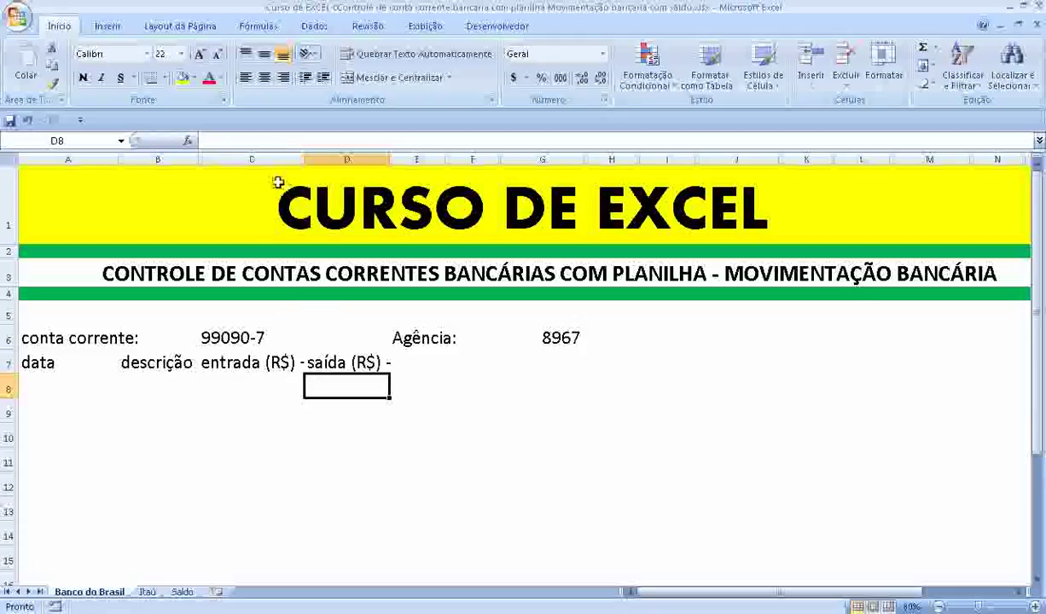
Add the Saldo (R$) heading in E7
left_click_drag(256, 158, 317, 158)
left_click(348, 407)
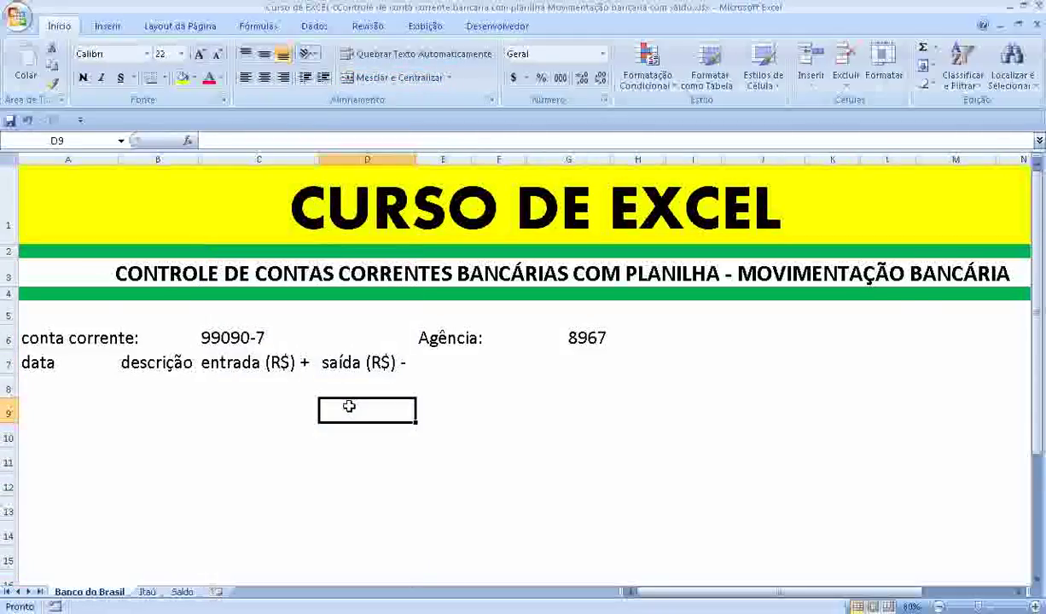
left_click(444, 367)
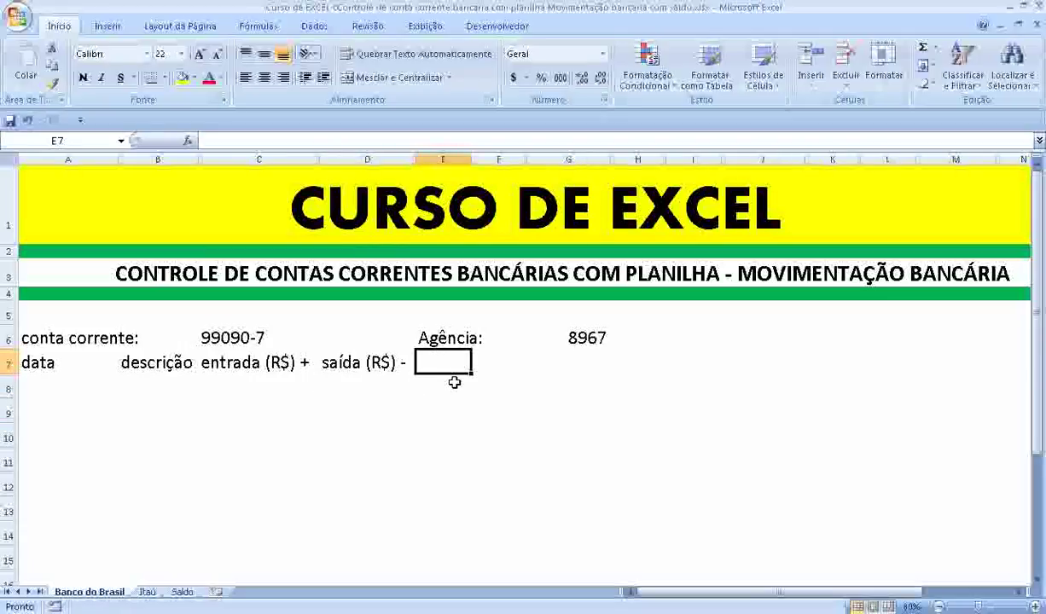
type("Sald")
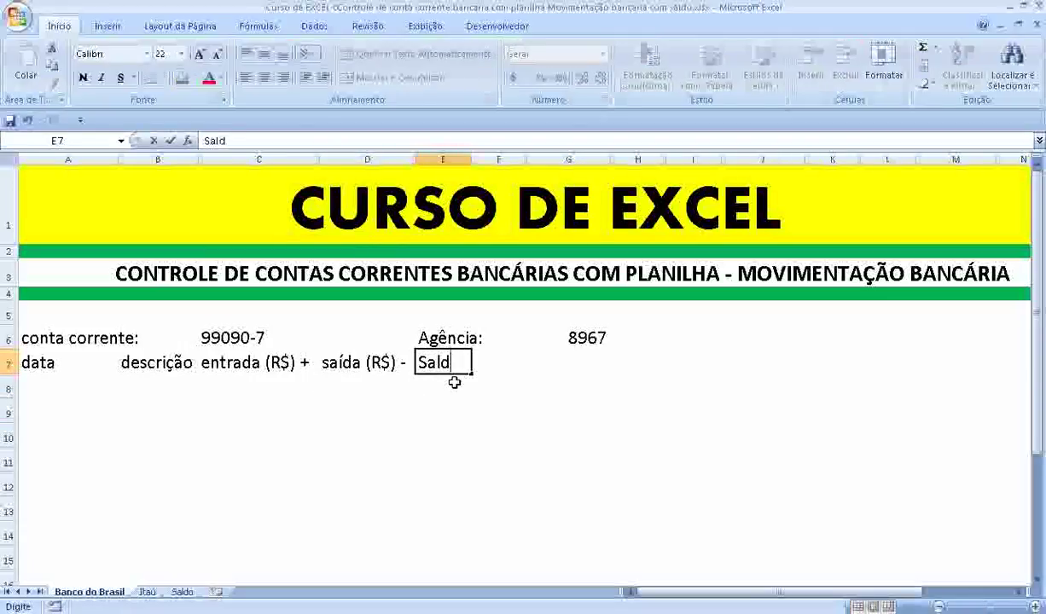
type("o (")
type("R$)")
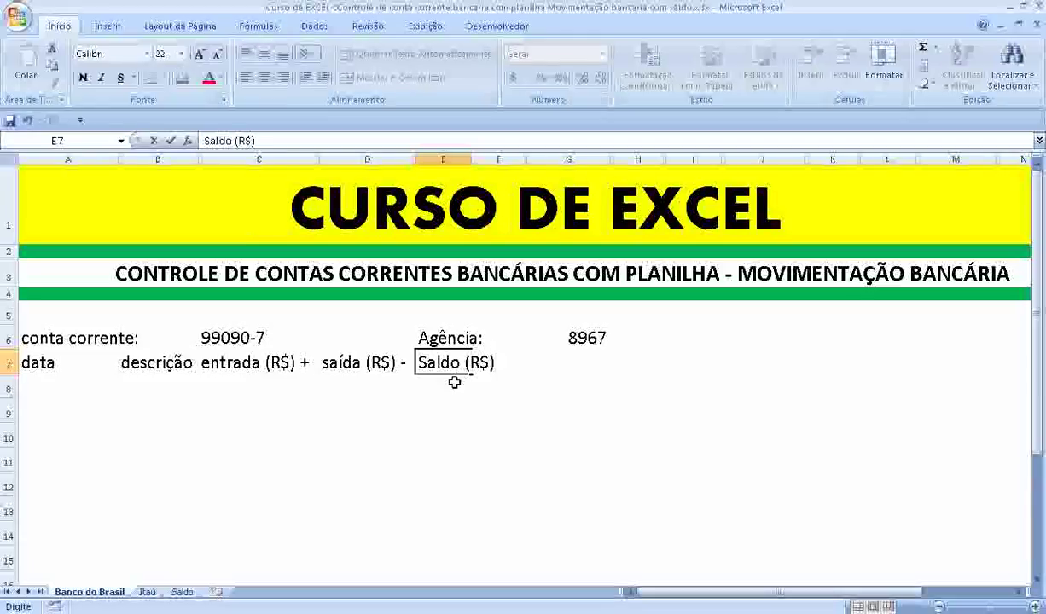
key("Return")
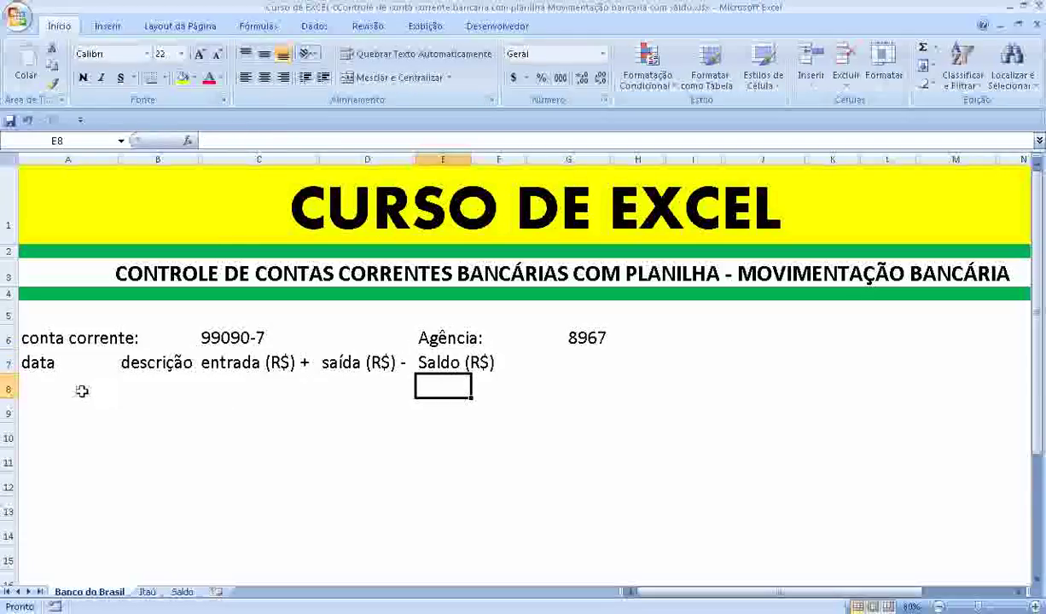
left_click(76, 388)
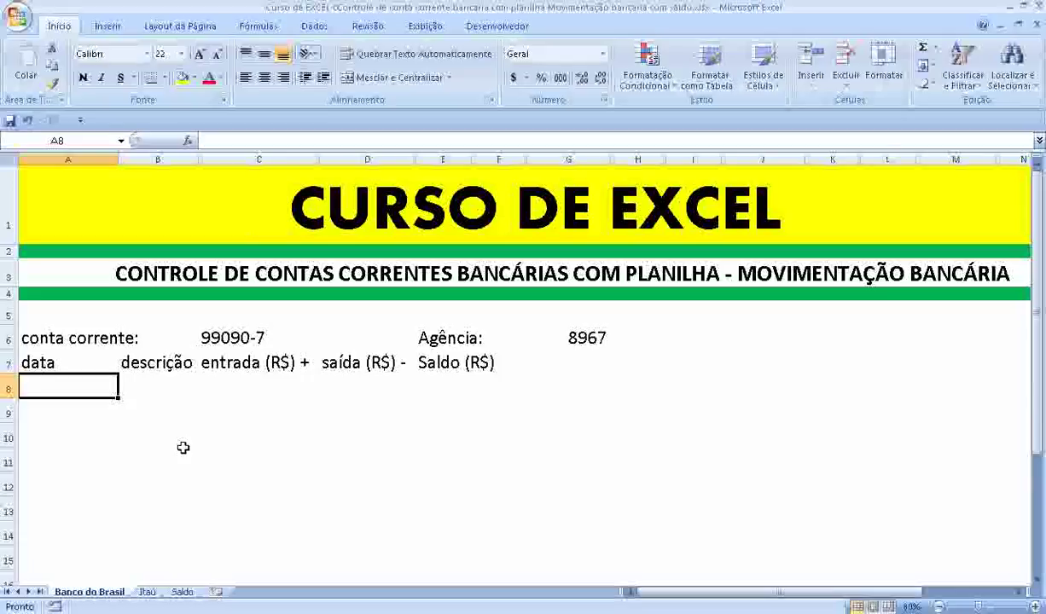
Enter 01/01/2013 in A8 and 'Abertura da conta corrente' in B8, widening column B to fit
type("0")
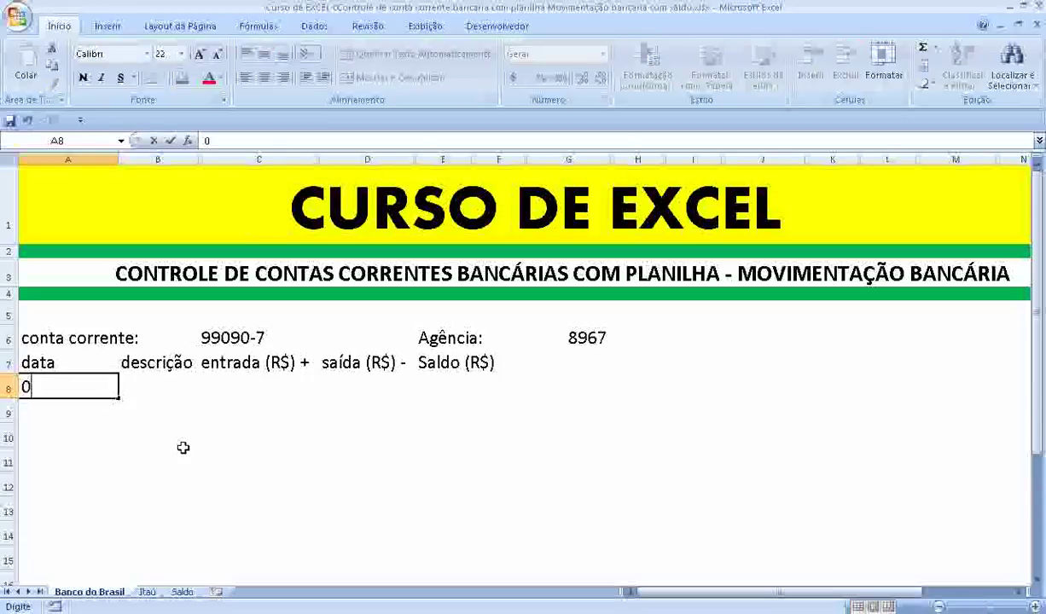
type("1/01/")
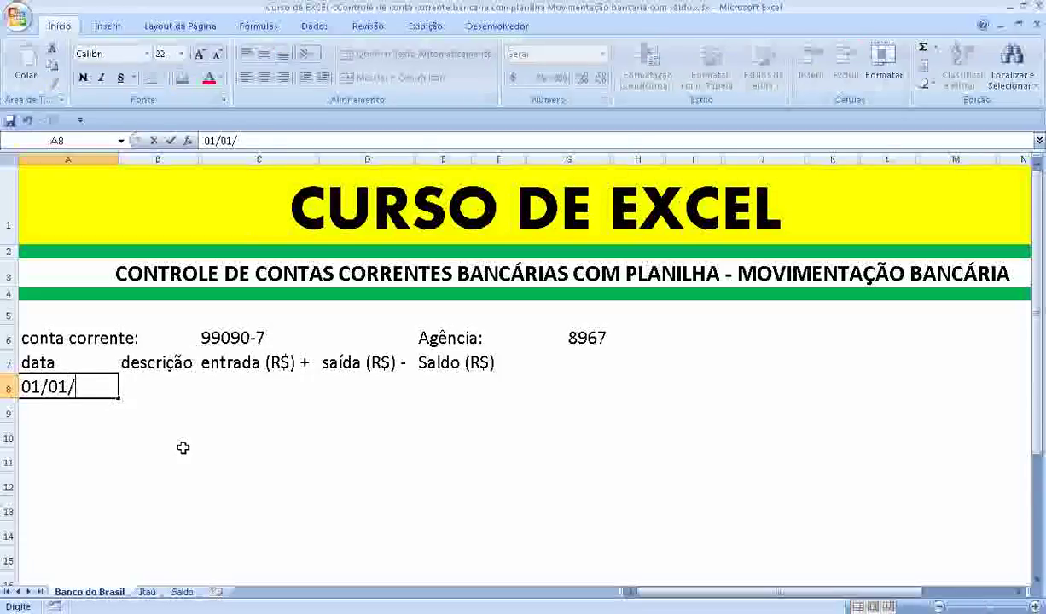
type("2013")
key("Return")
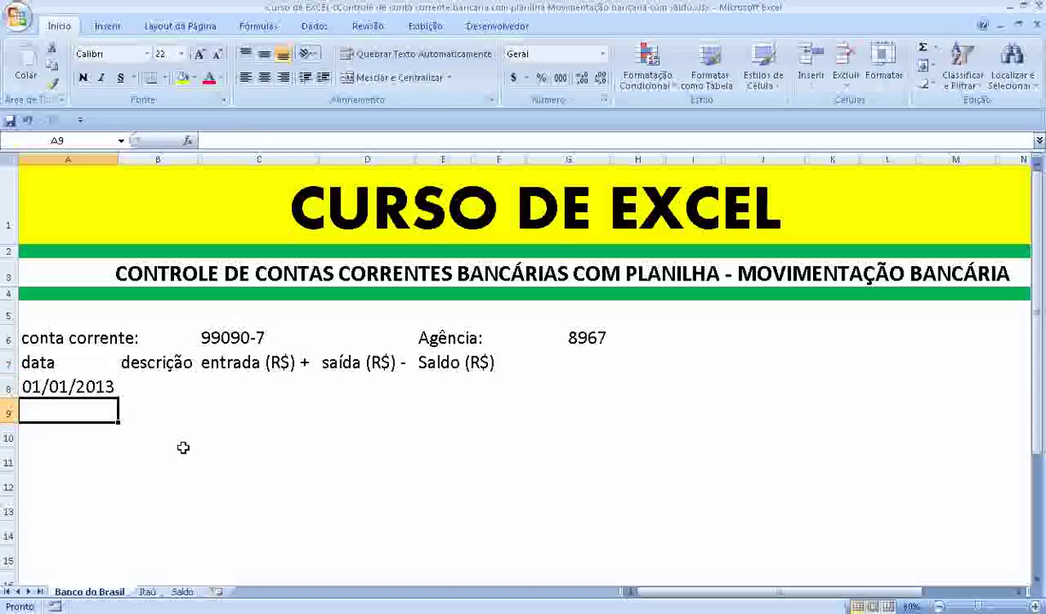
key("Up")
key("Right")
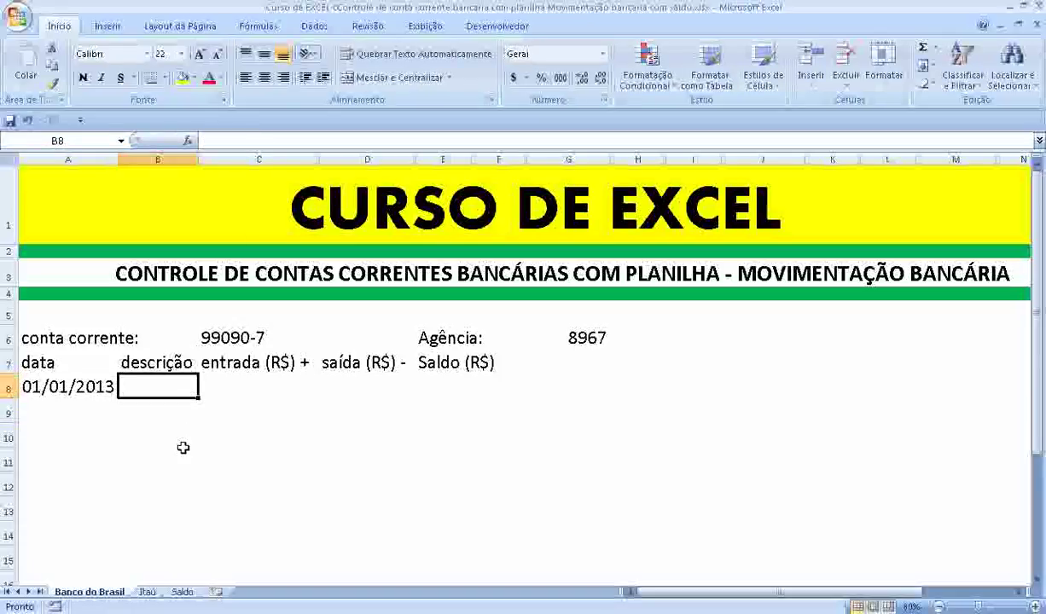
type("A")
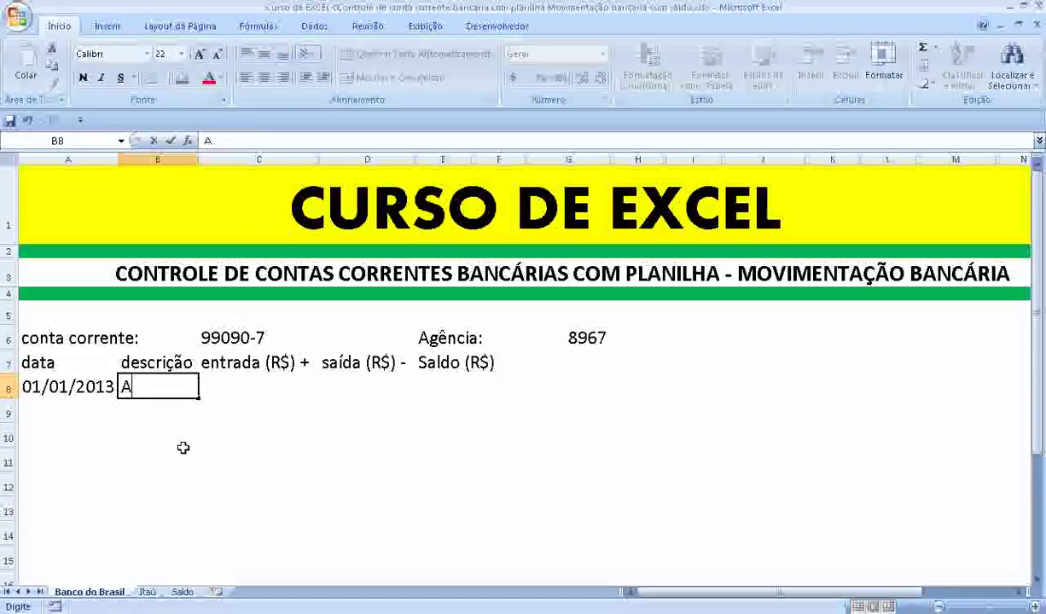
type("bertura da c")
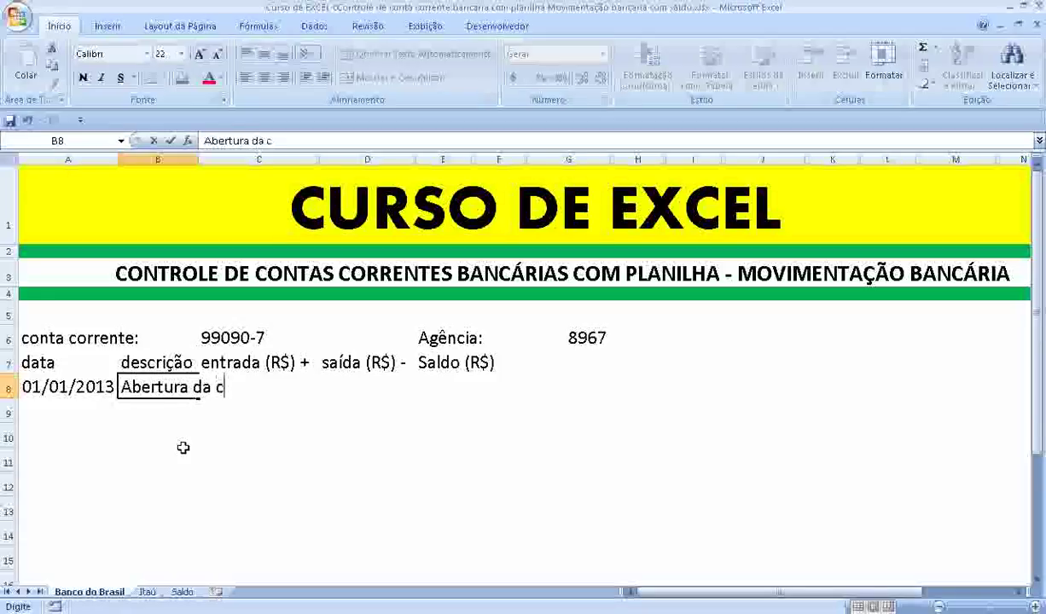
type("onta corre")
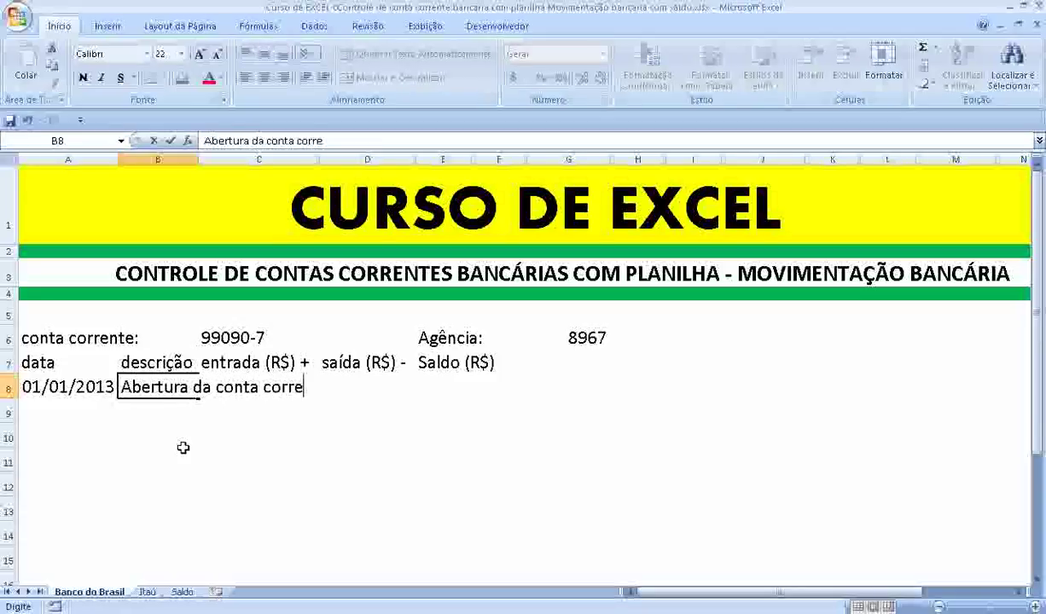
type("nte")
key("Return")
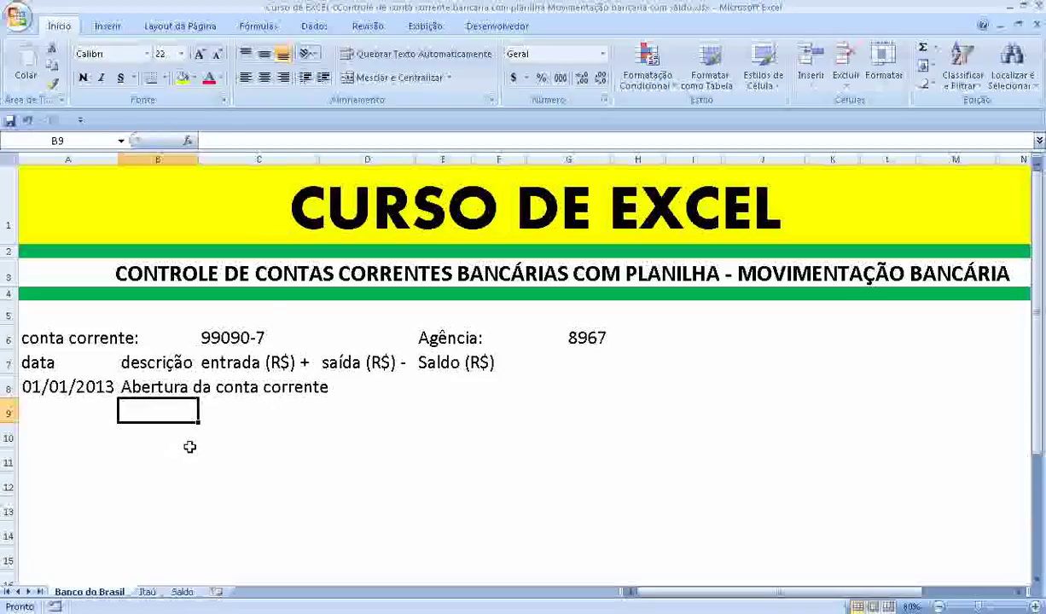
left_click_drag(198, 160, 383, 162)
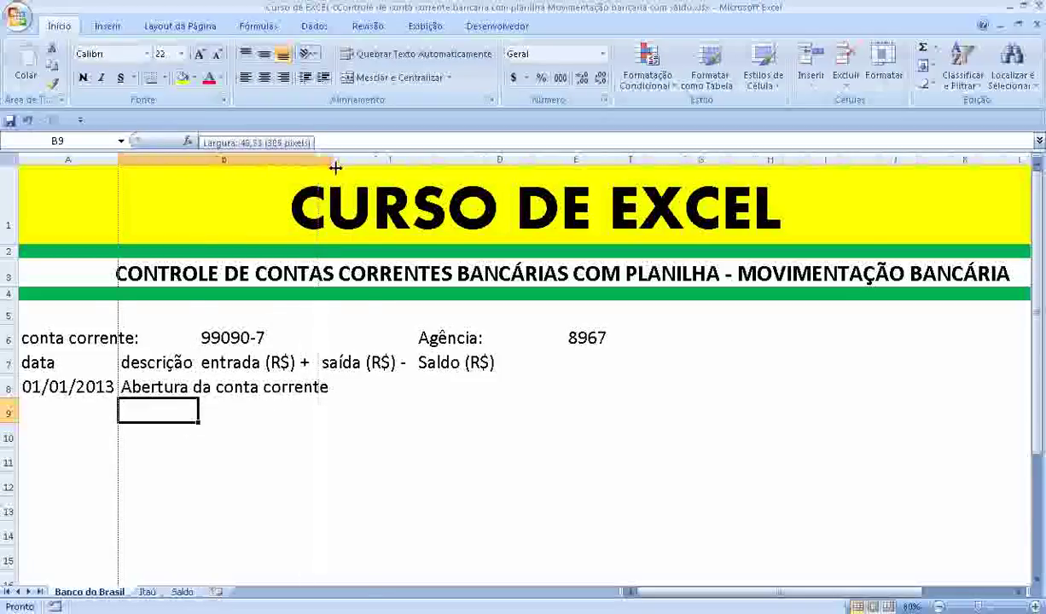
Enter the opening balance of 10000 in E8
left_click(403, 402)
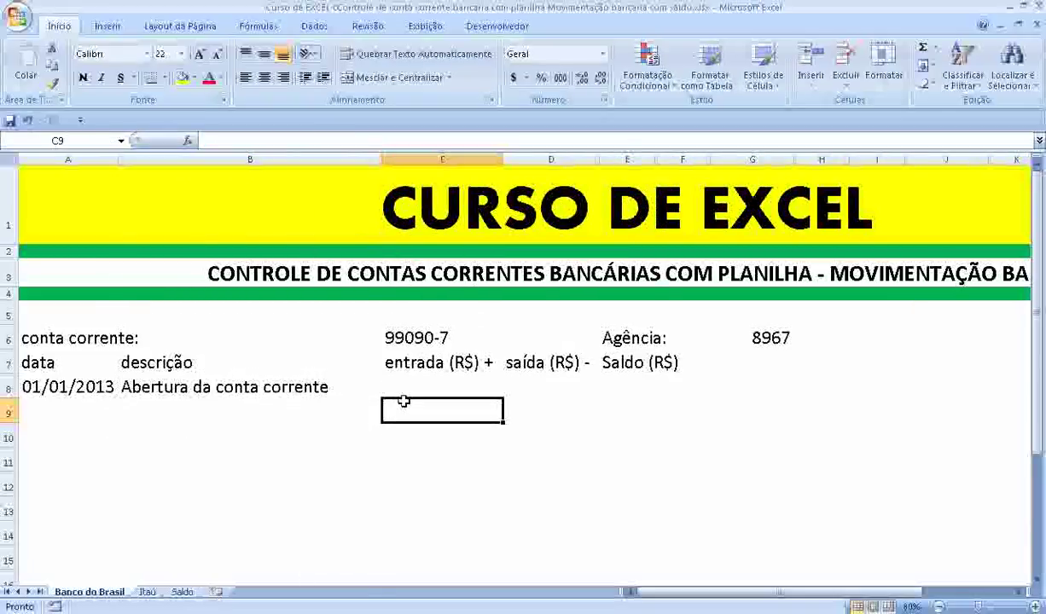
left_click(401, 389)
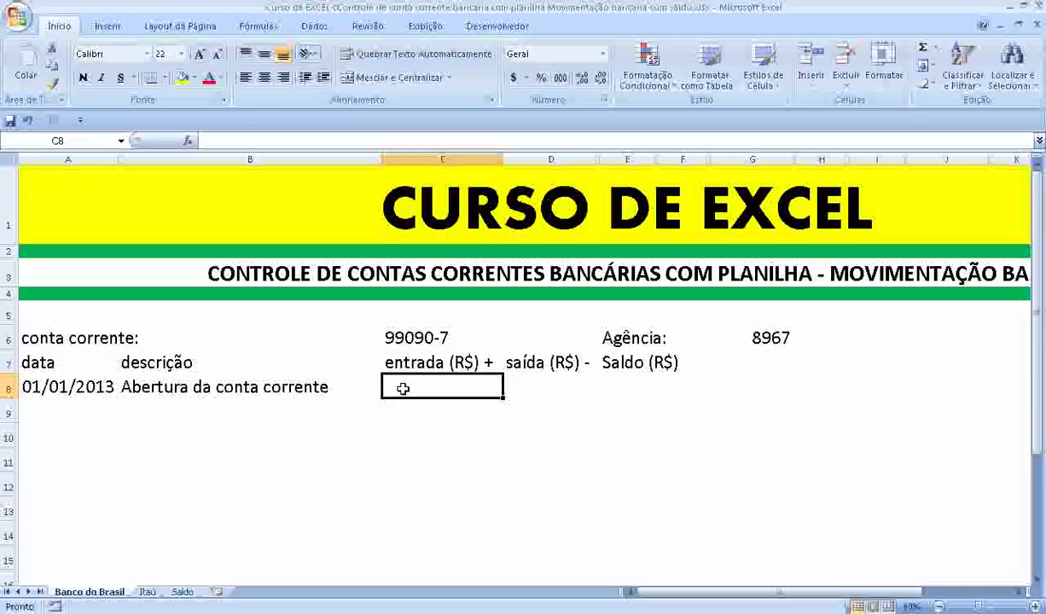
key("Right")
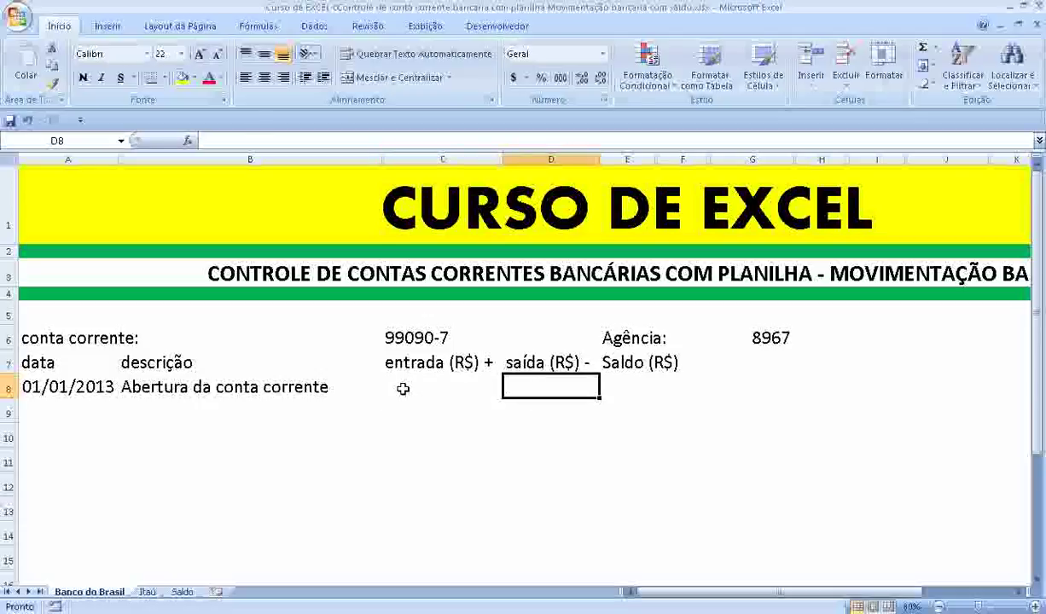
key("Right")
key("Left")
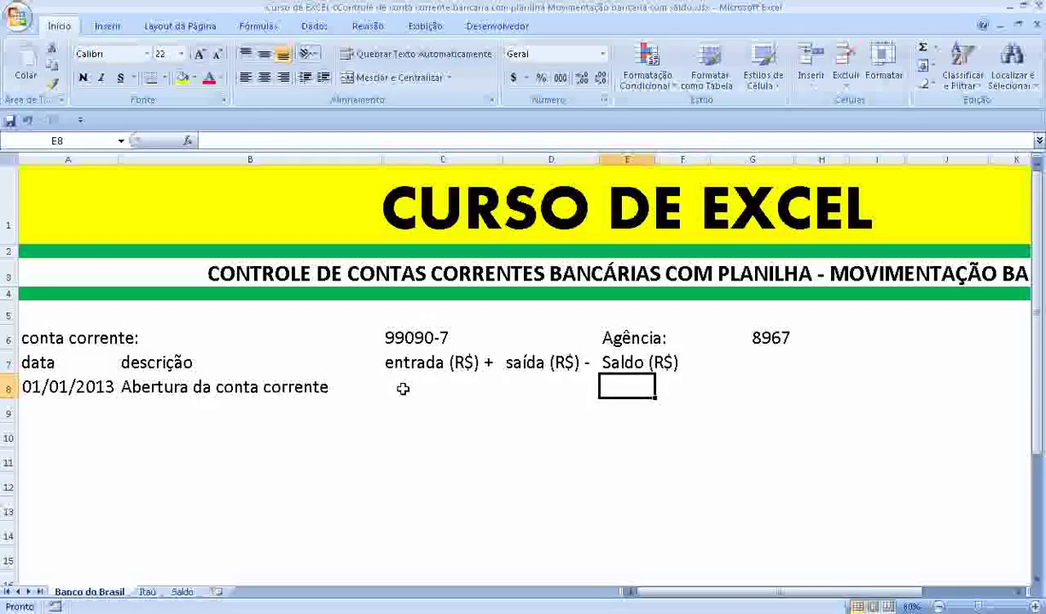
type("10000")
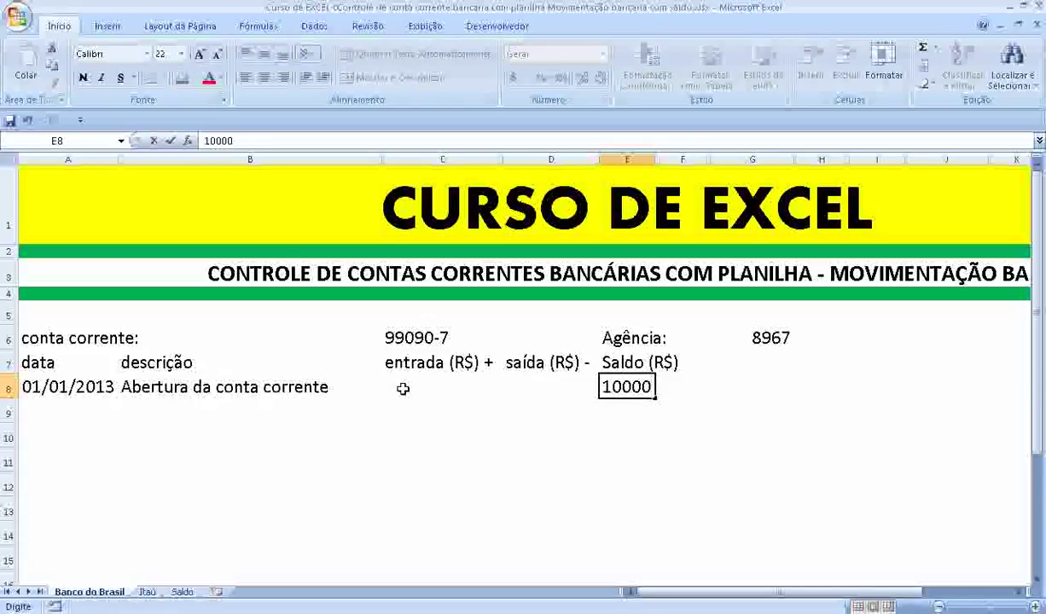
key("Return")
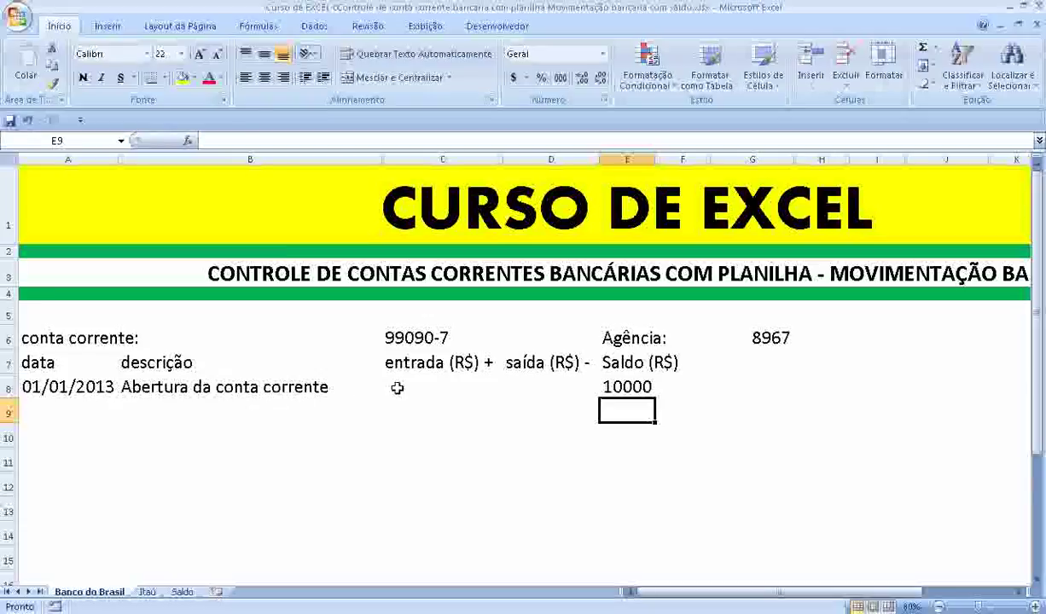
Apply Comma Style to C8:F15, widen column E, and set two decimals so E8 shows 10.000,00
left_click_drag(391, 388, 691, 568)
scroll(815, 184, "up", 3)
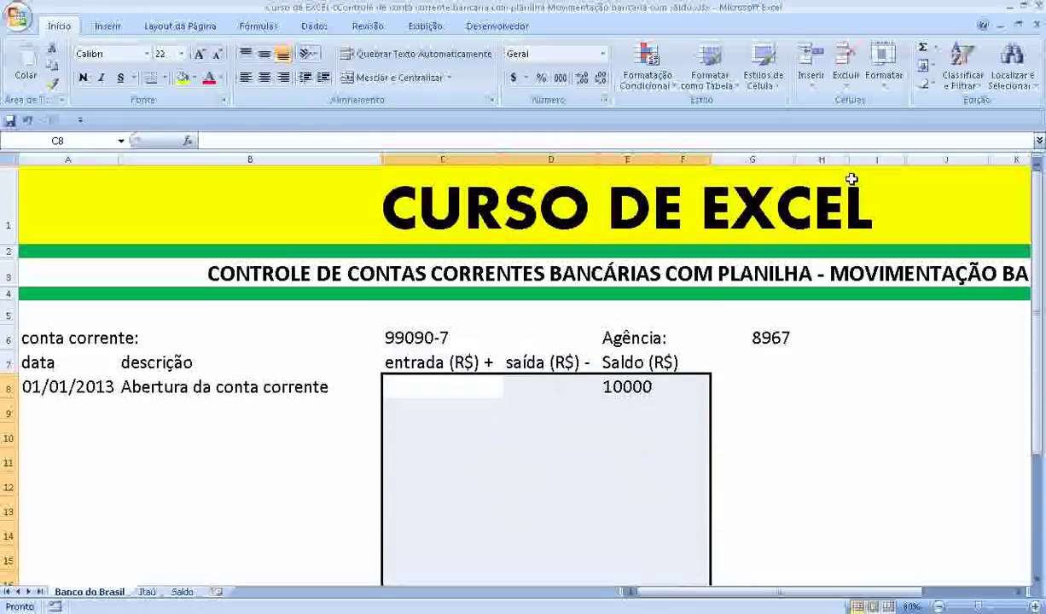
left_click(559, 77)
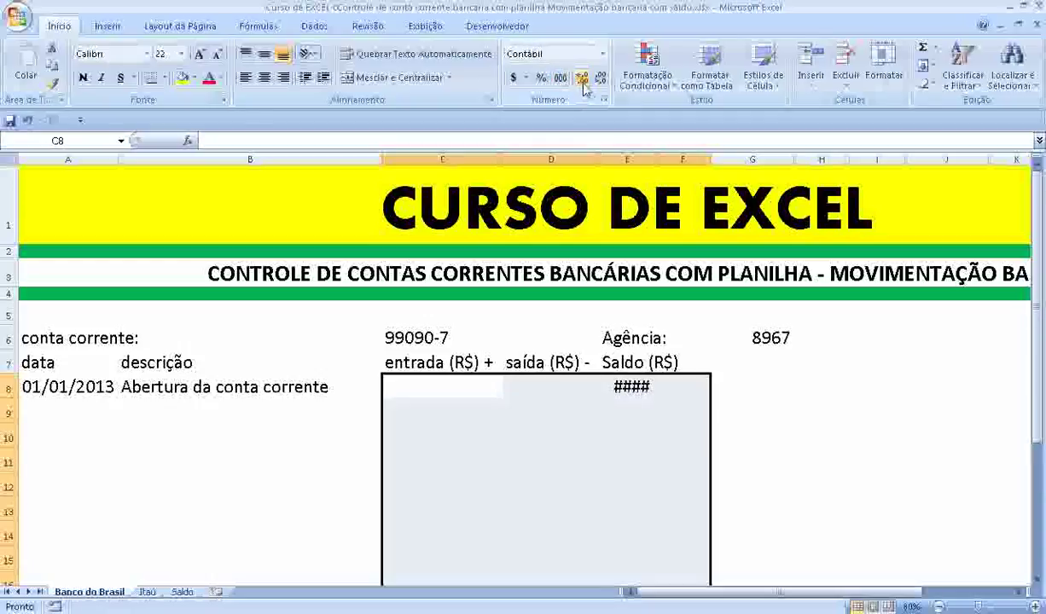
left_click(601, 81)
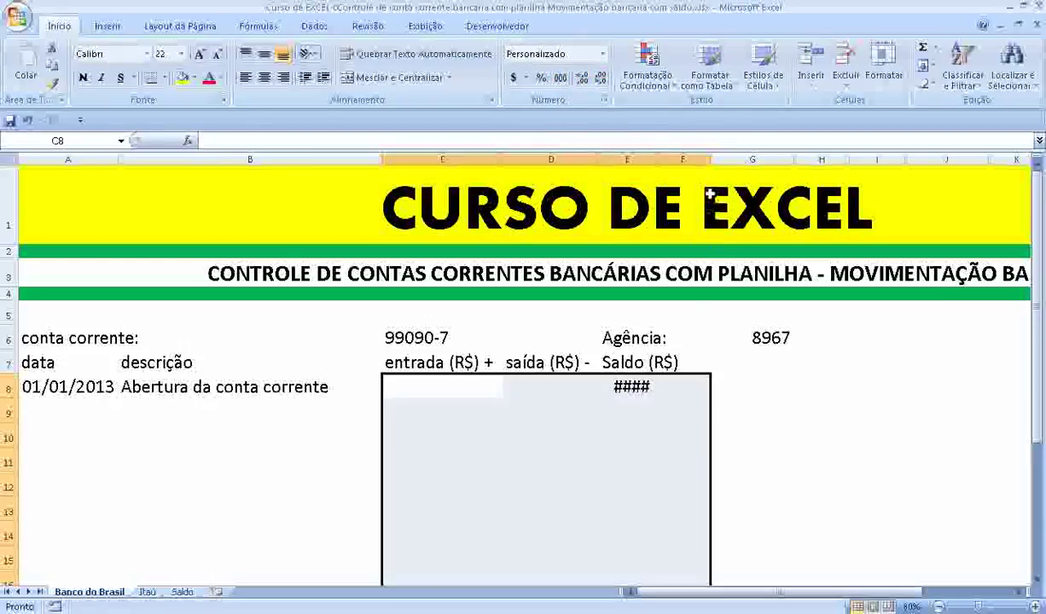
left_click(683, 338)
left_click_drag(654, 162, 706, 162)
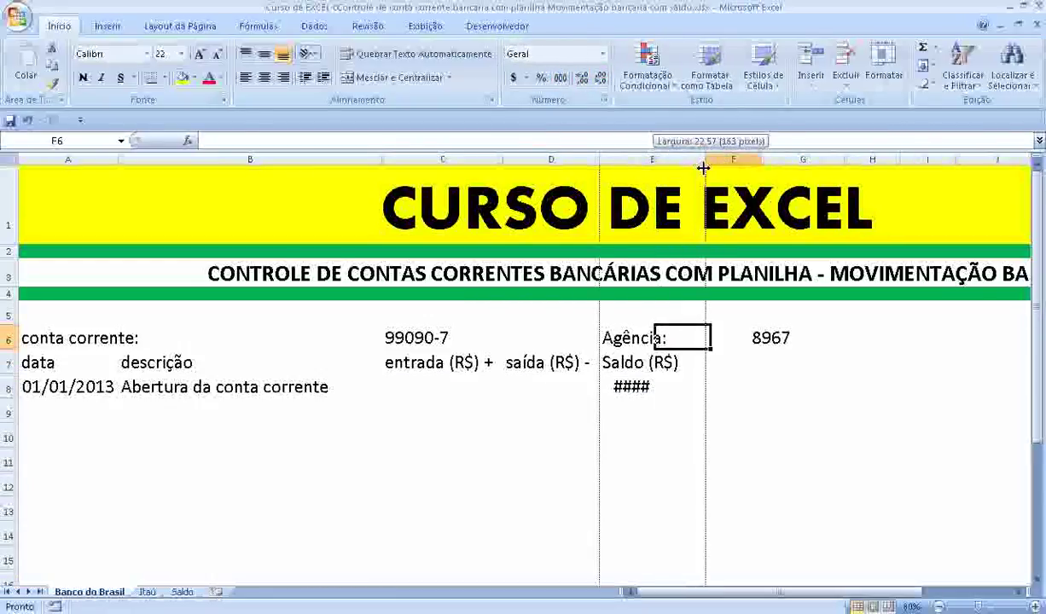
left_click(682, 389)
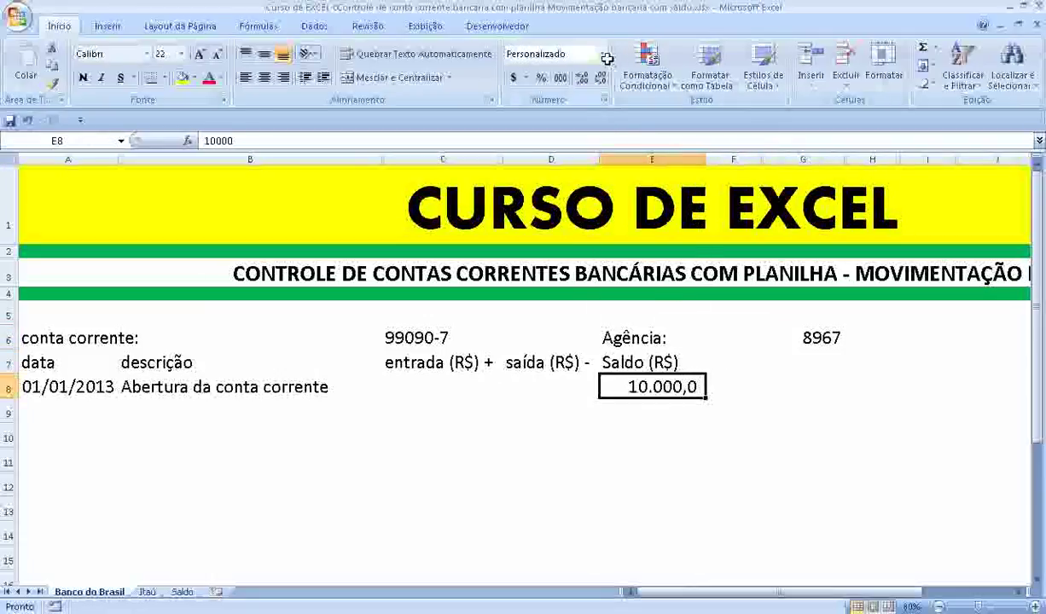
left_click(601, 79)
left_click(581, 78)
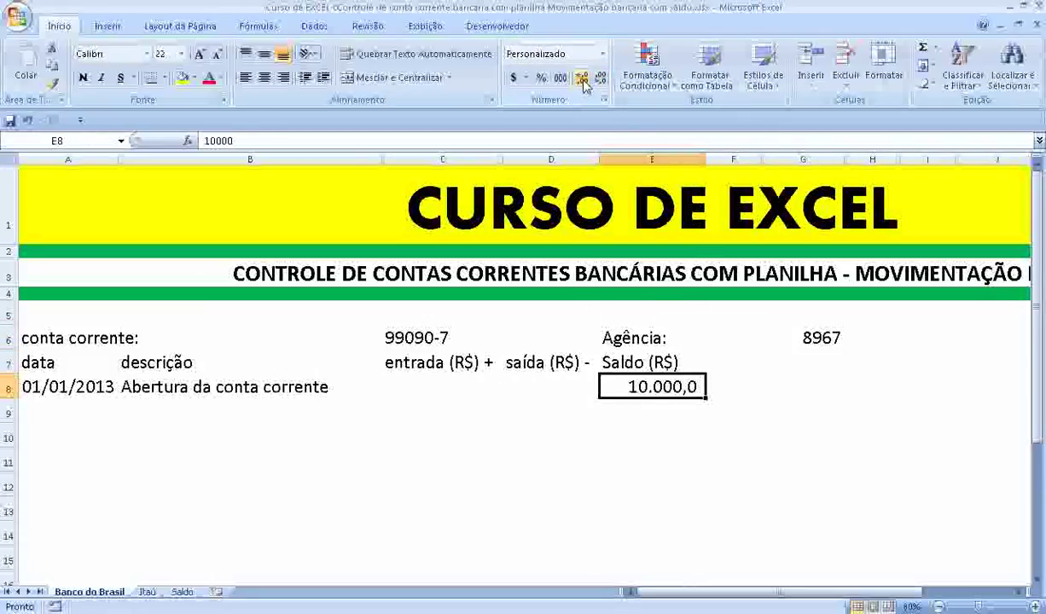
left_click(581, 77)
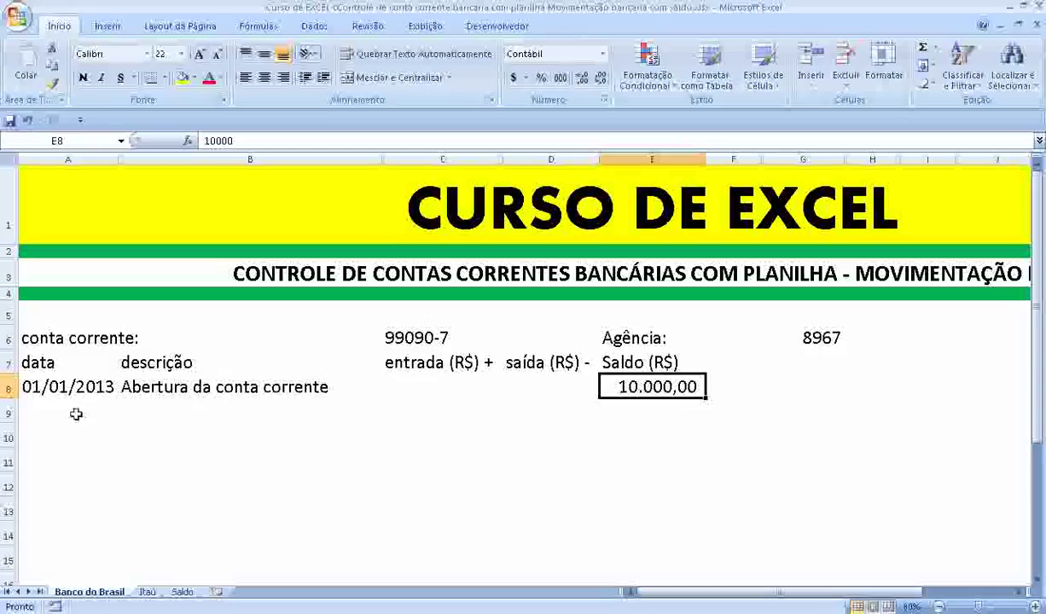
left_click(70, 386)
left_click(61, 414)
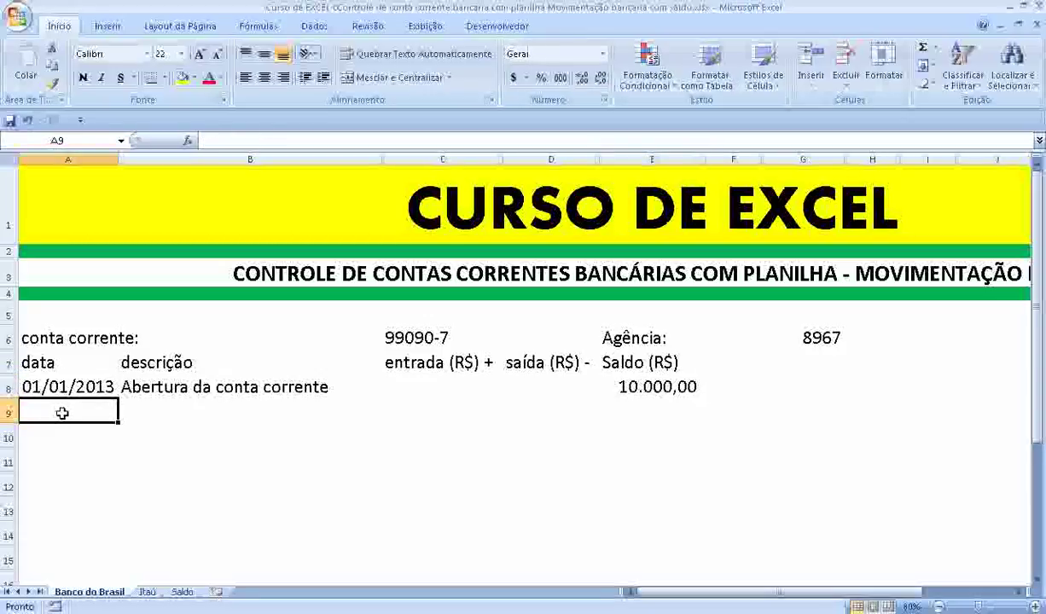
Set the dates to 02/01/2013 in A8 and 03/01/2013 in A9
type("02/01/2013")
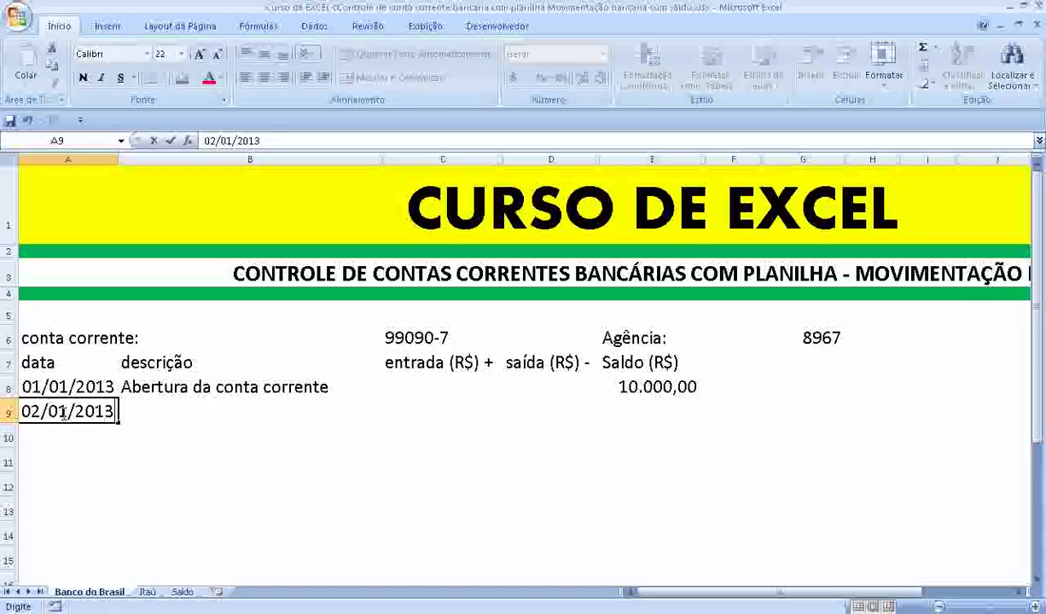
key("Return")
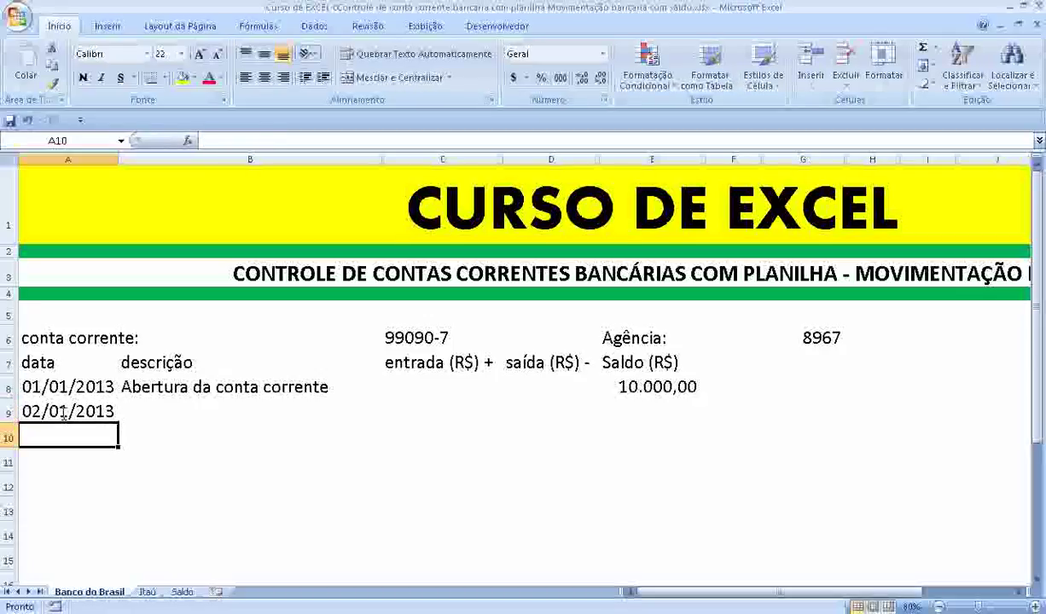
left_click(62, 412)
key("Right")
key("Left")
key("Up")
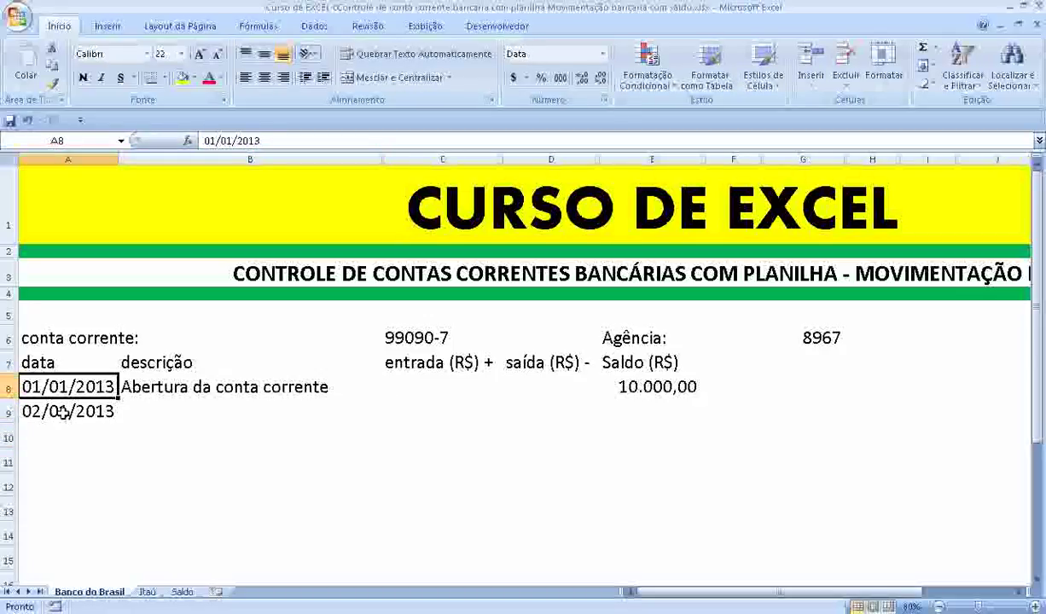
left_click(210, 141)
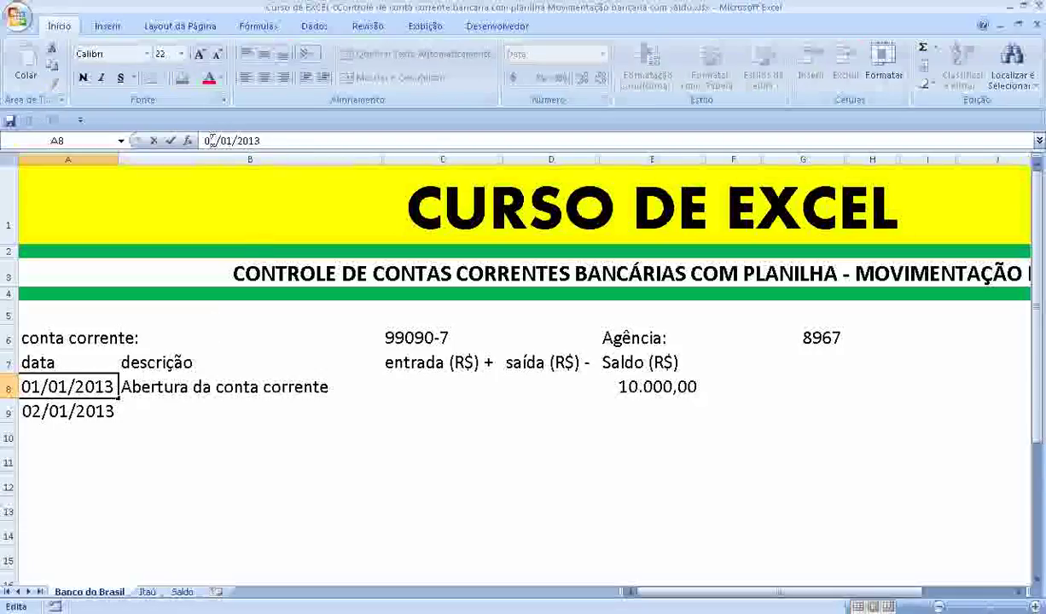
key("Delete")
type("2")
key("Return")
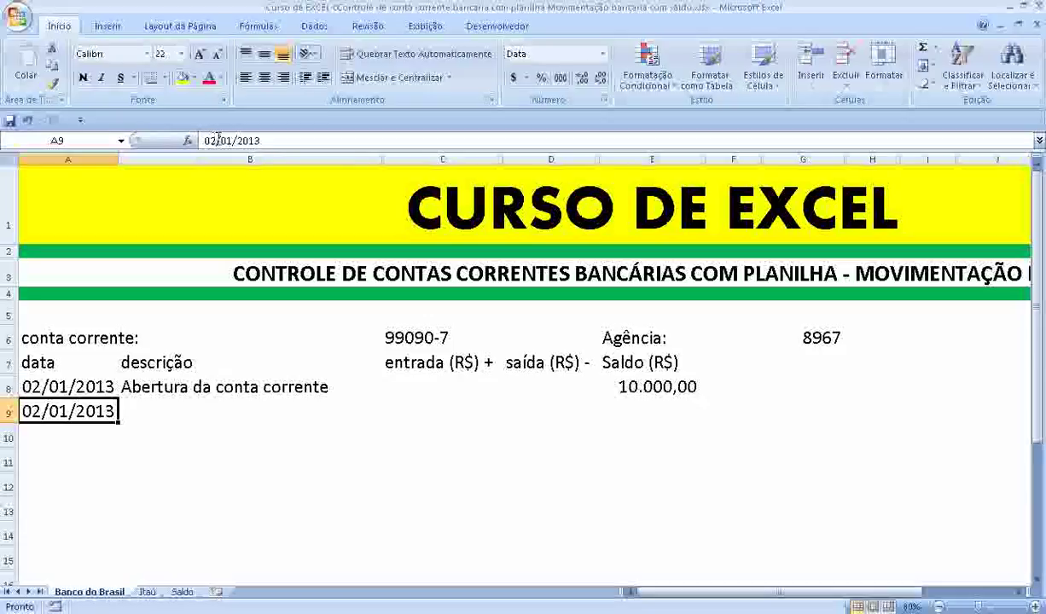
left_click(218, 141)
key("BackSpace")
type("3")
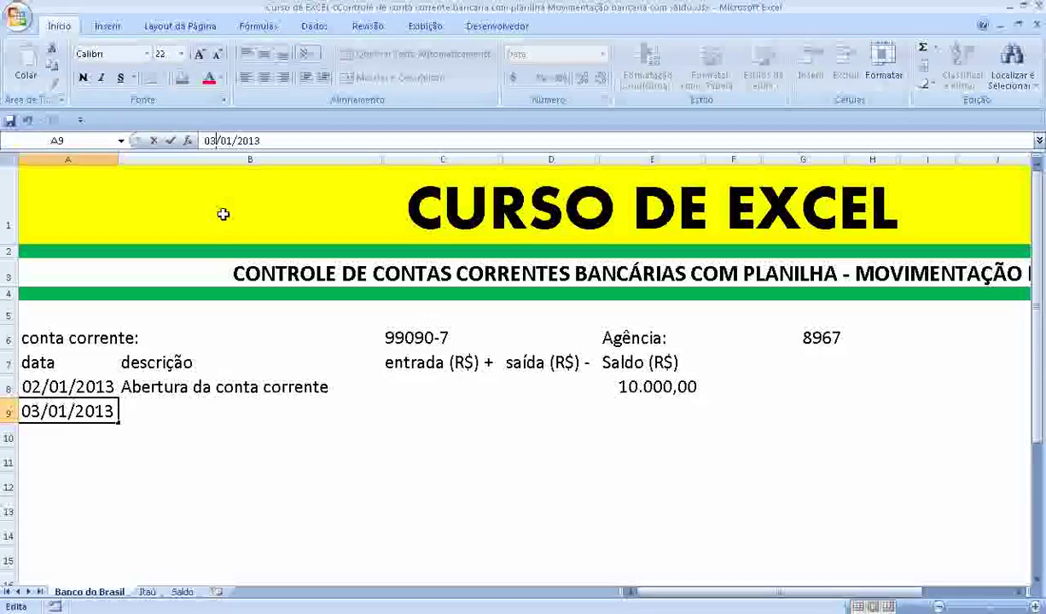
key("Tab")
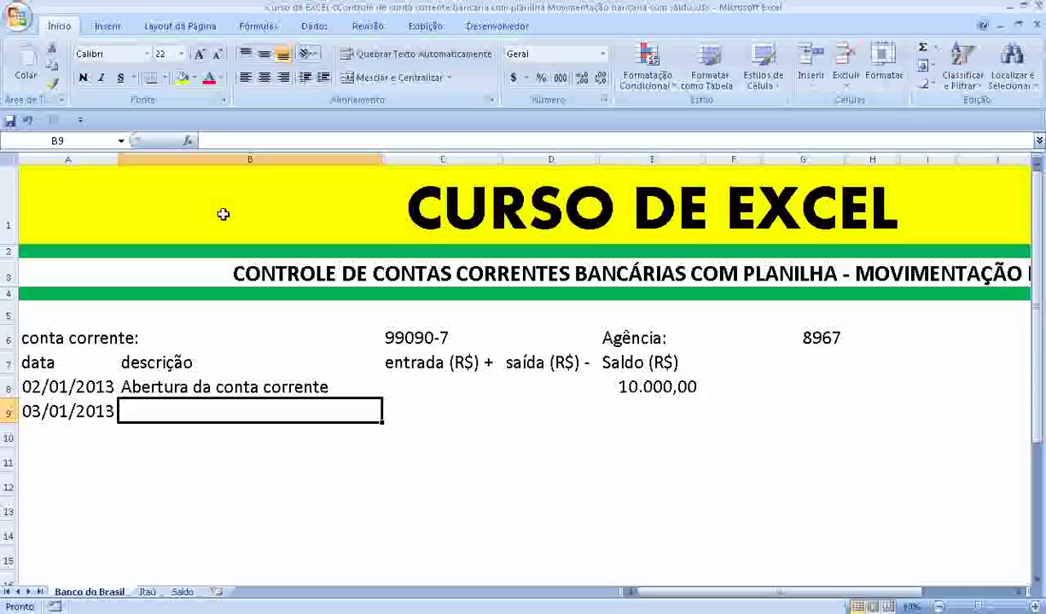
Enter Depósito in B9 with an incoming amount of 560 in C9
type("De")
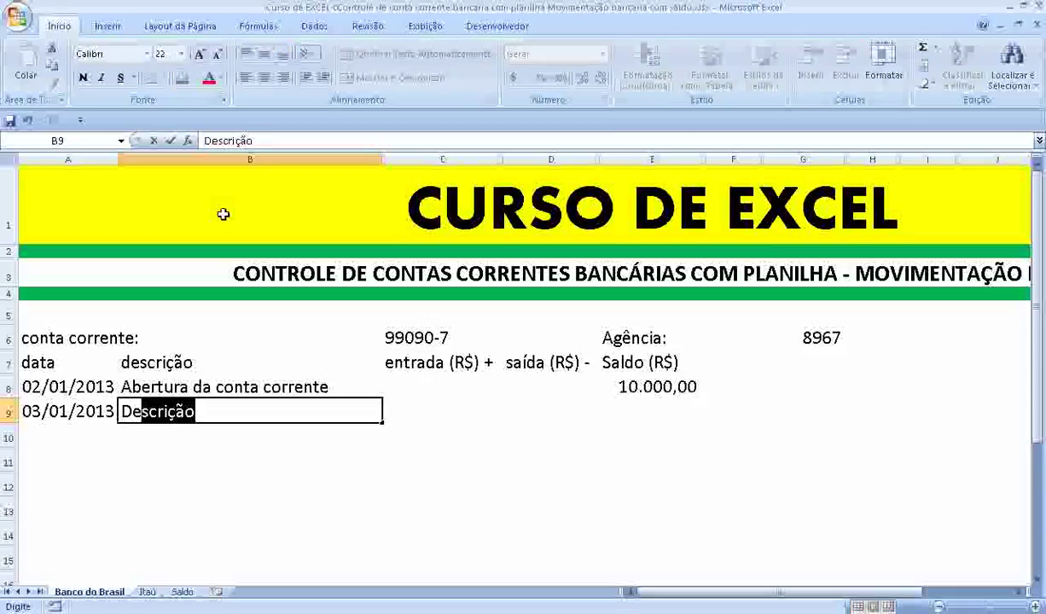
type("pósito")
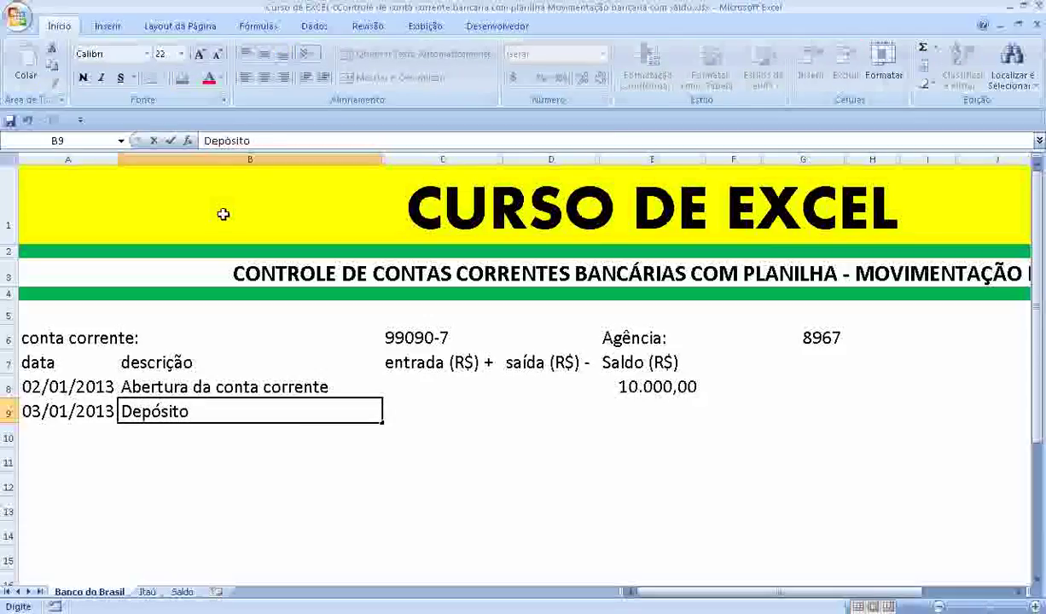
key("Return")
key("Up")
key("Right")
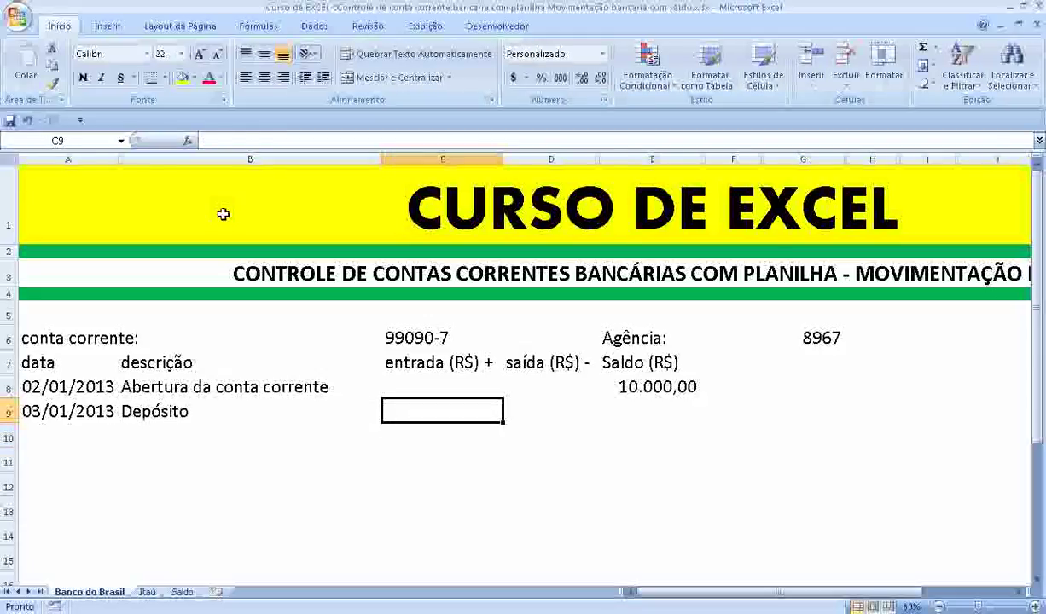
type("560")
key("Return")
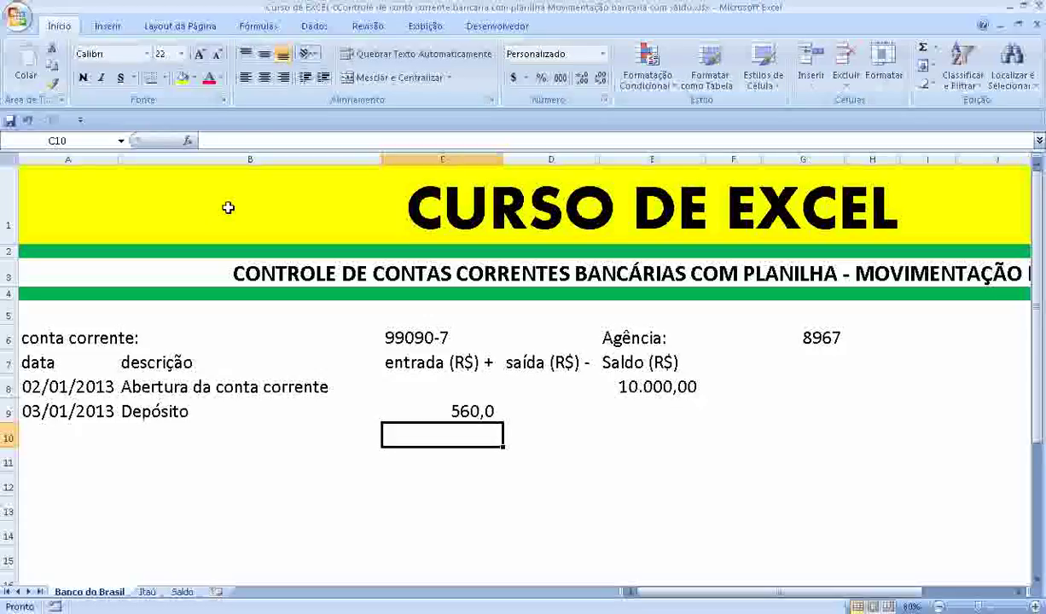
left_click(561, 415)
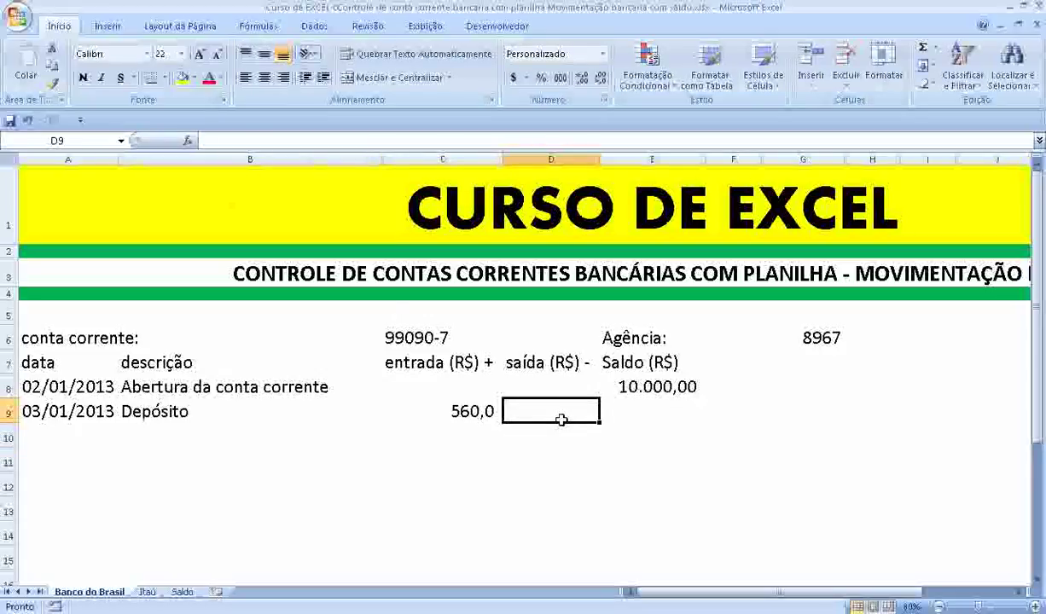
key("Right")
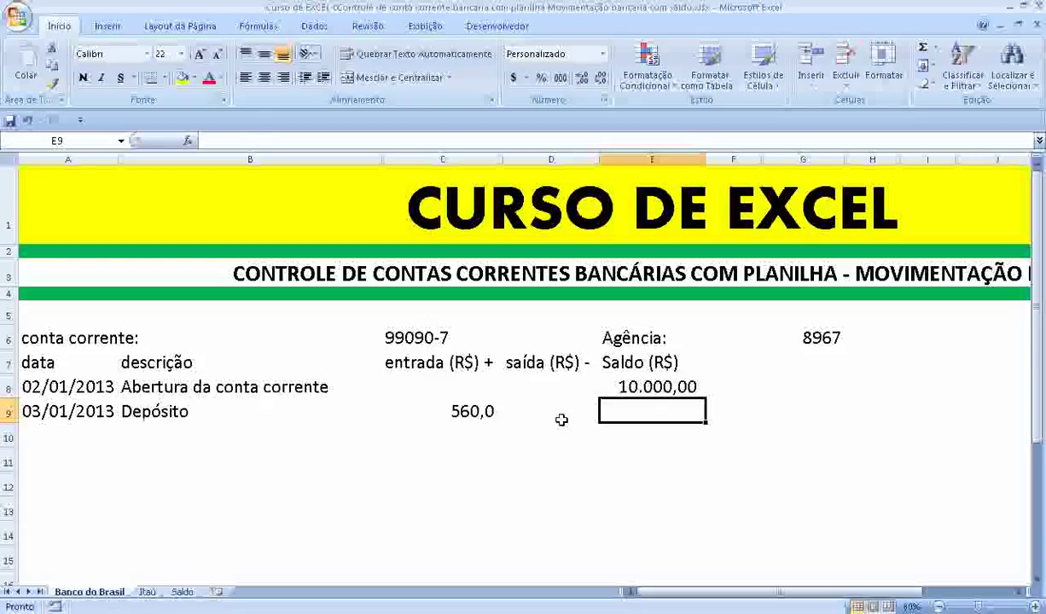
Enter the running-balance formula =E8+C9-D9 in E9, giving 10.560,00
type("=")
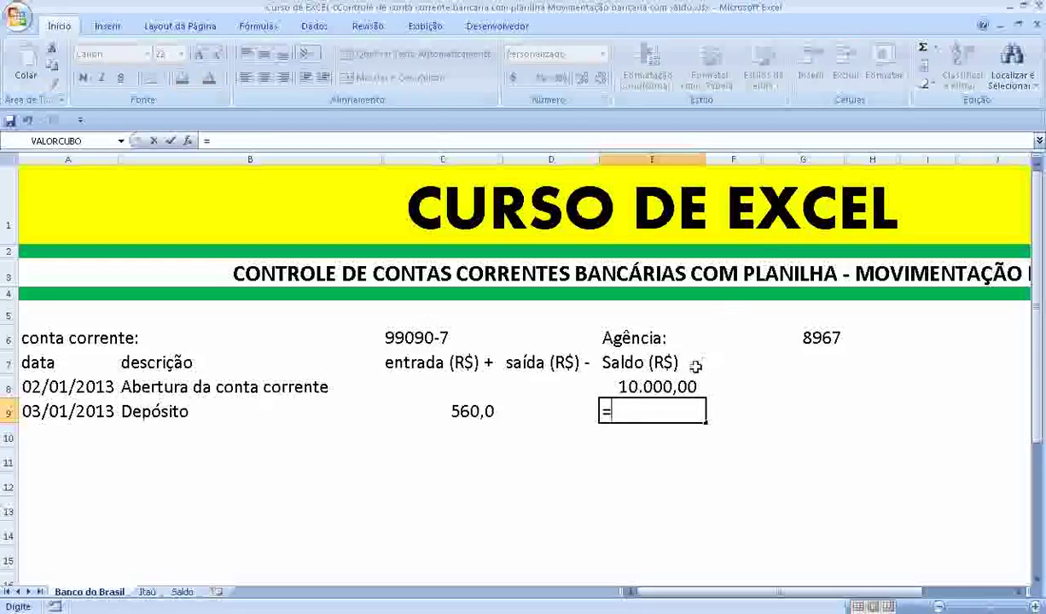
left_click(680, 386)
left_click(680, 385)
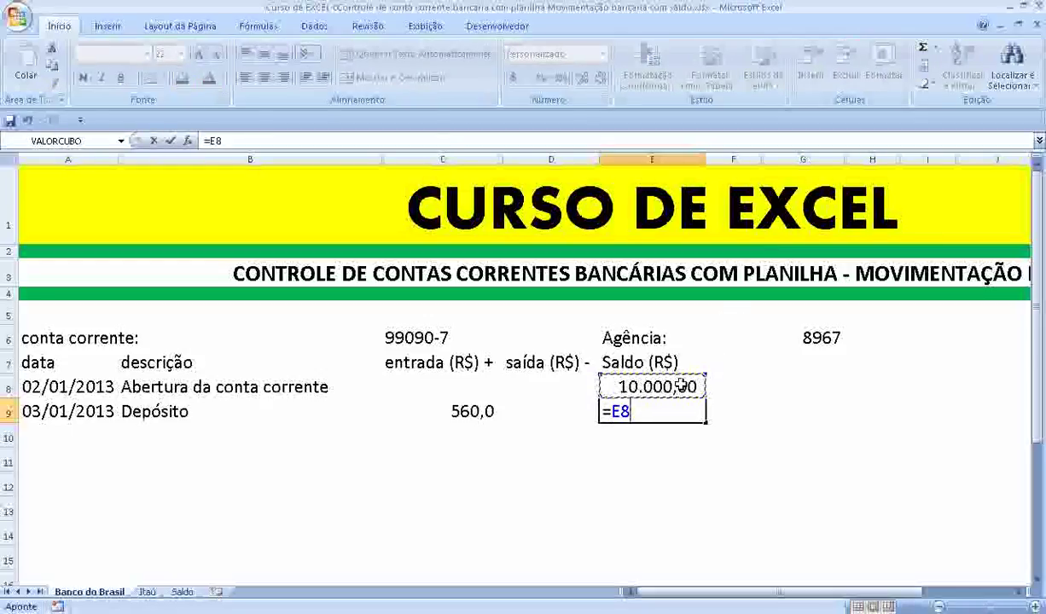
type("+")
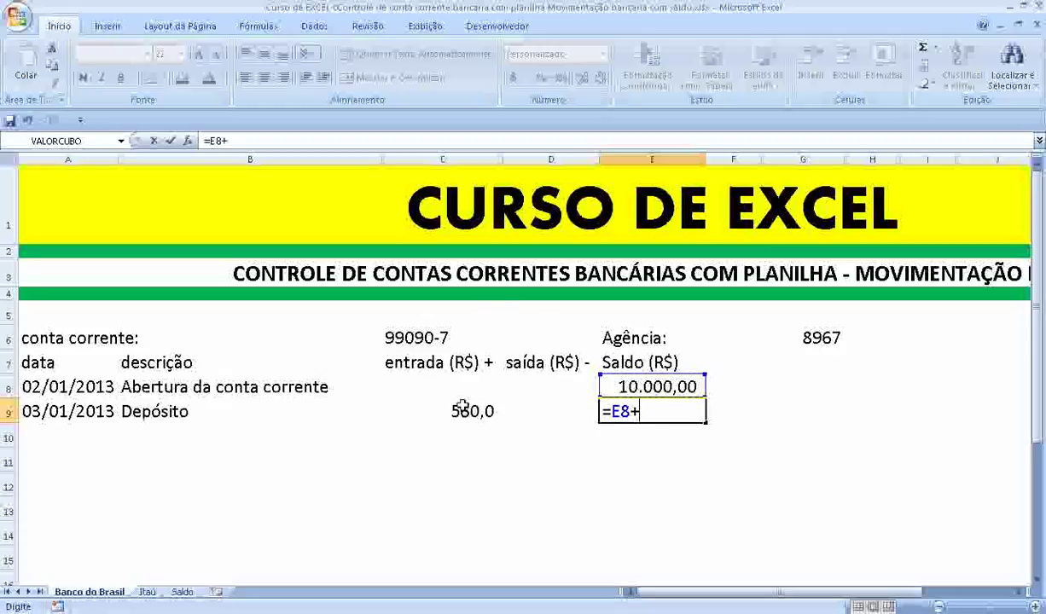
left_click(461, 411)
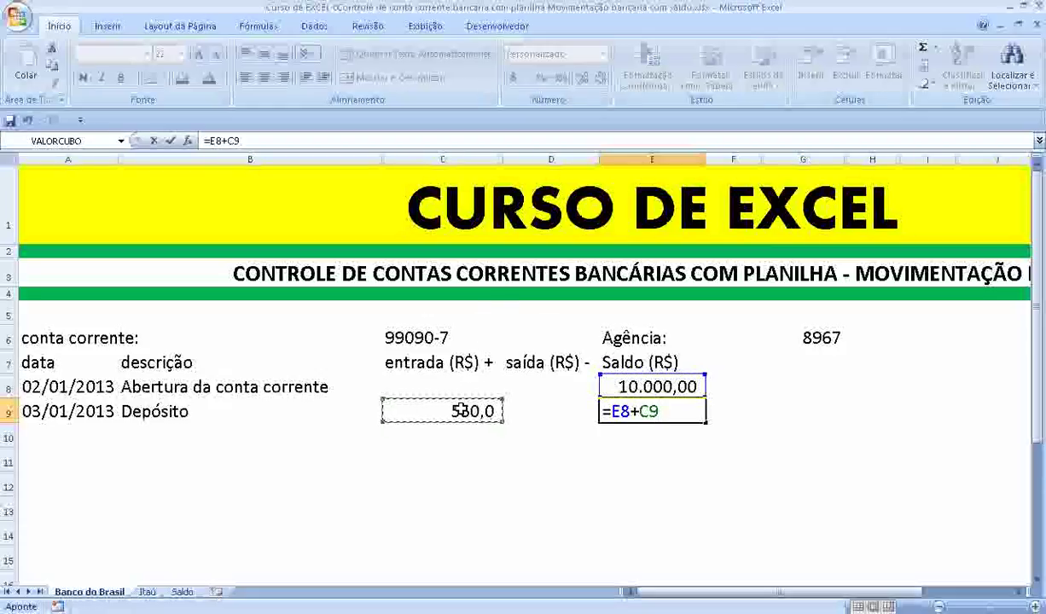
type("-")
left_click(539, 407)
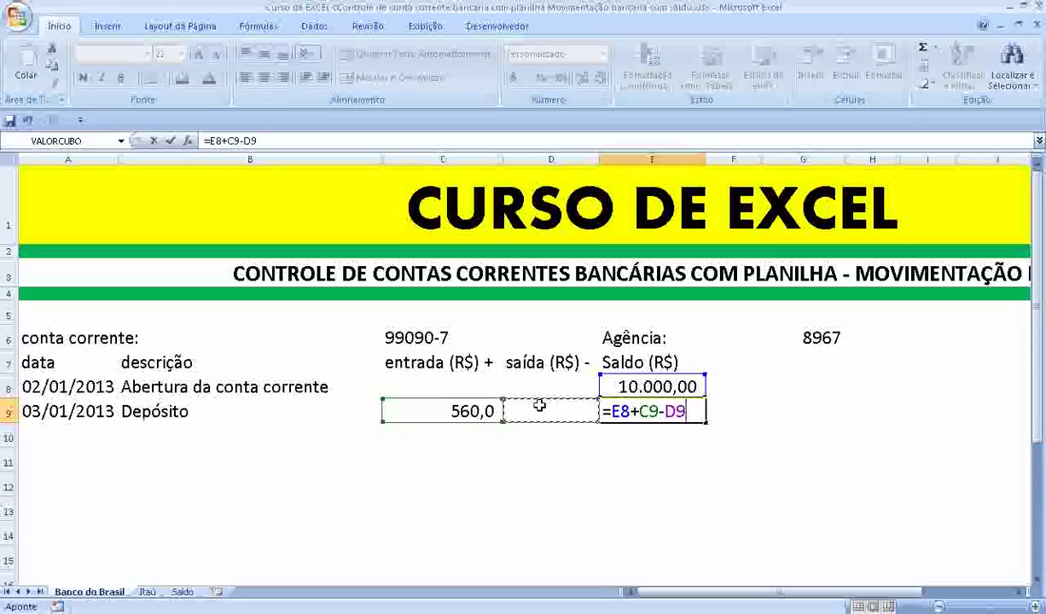
key("Return")
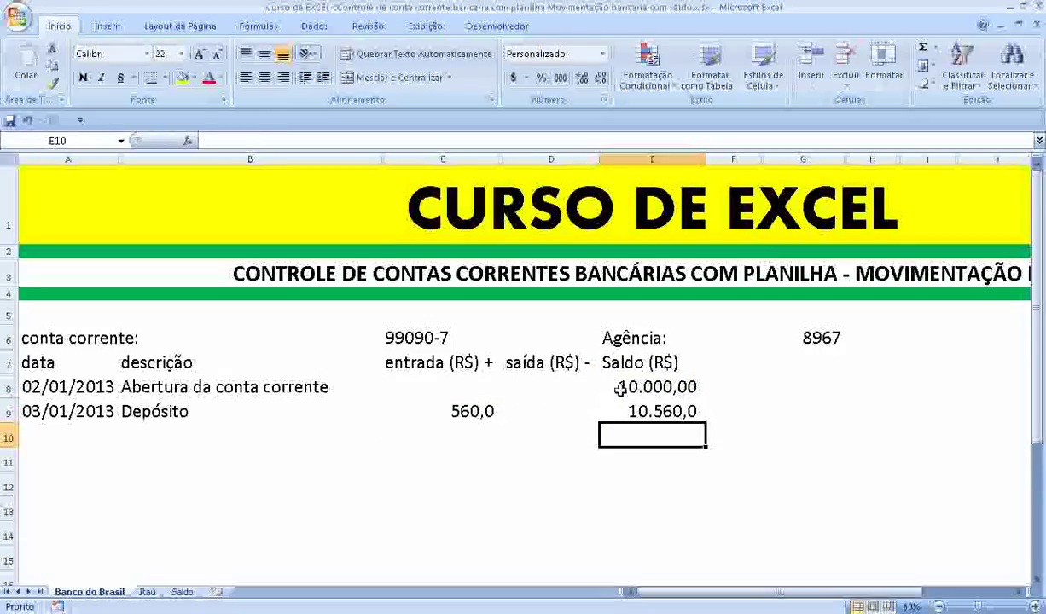
Copy E8's two-decimal currency format onto row 9's amounts (C9:E11) with Format Painter
left_click(629, 389)
left_click(465, 410)
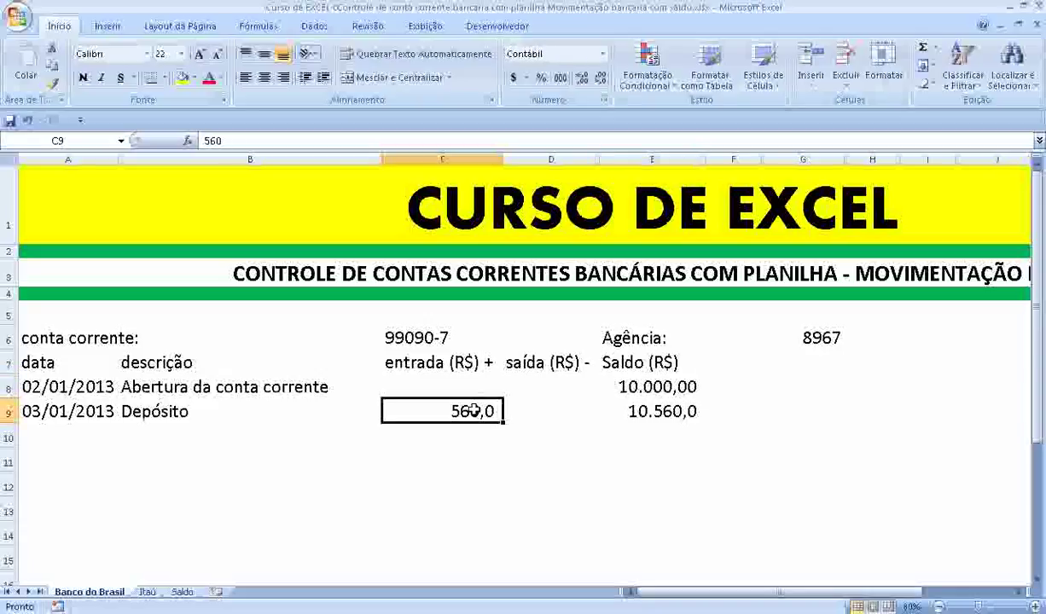
left_click(671, 411)
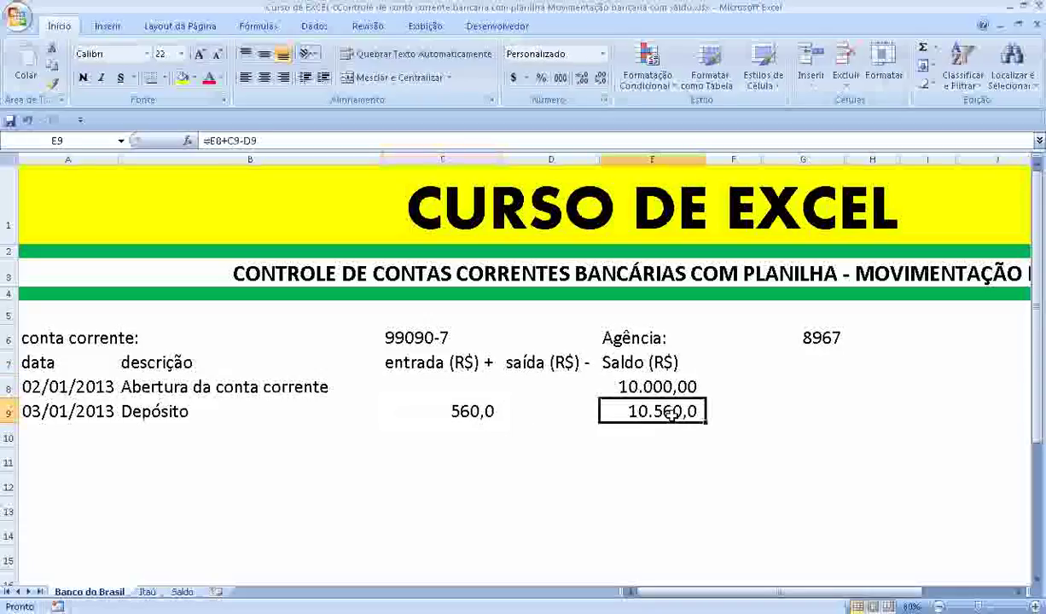
left_click(664, 389)
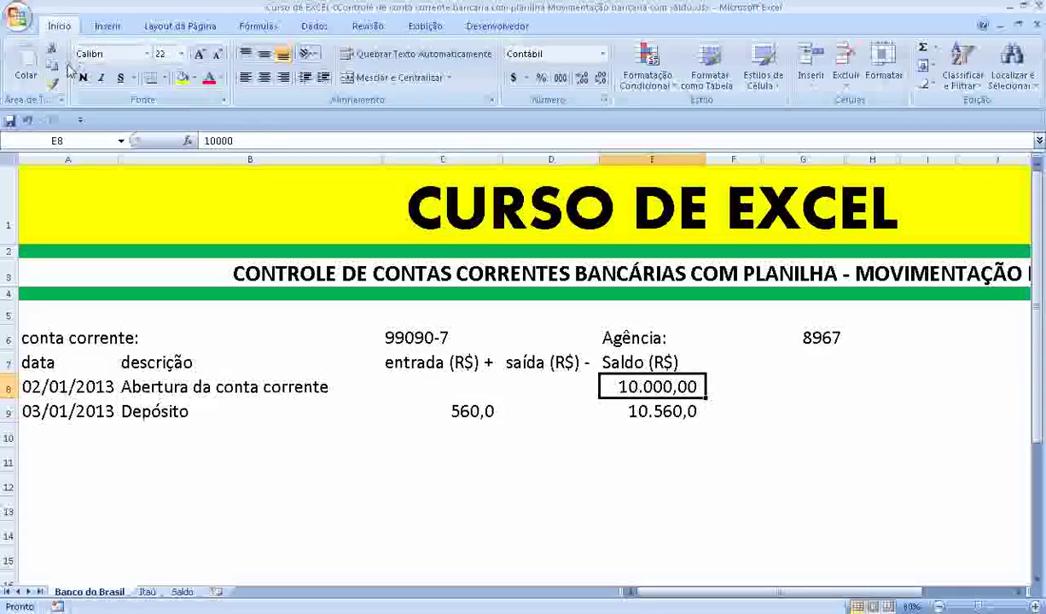
left_click(53, 86)
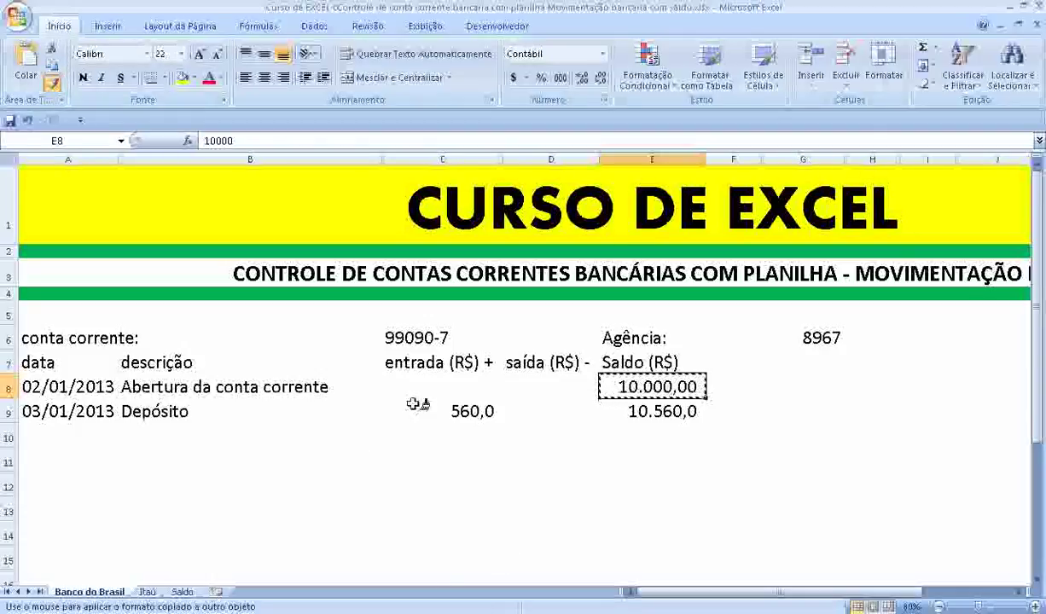
mouse_move(394, 400)
left_mouse_down()
mouse_move(632, 465)
mouse_move(631, 576)
left_mouse_up()
scroll(630, 542, "up", 3)
Enter 04/01/2013 in A10 with the description 'Saque por cheque 0001' in B10
left_click(51, 434)
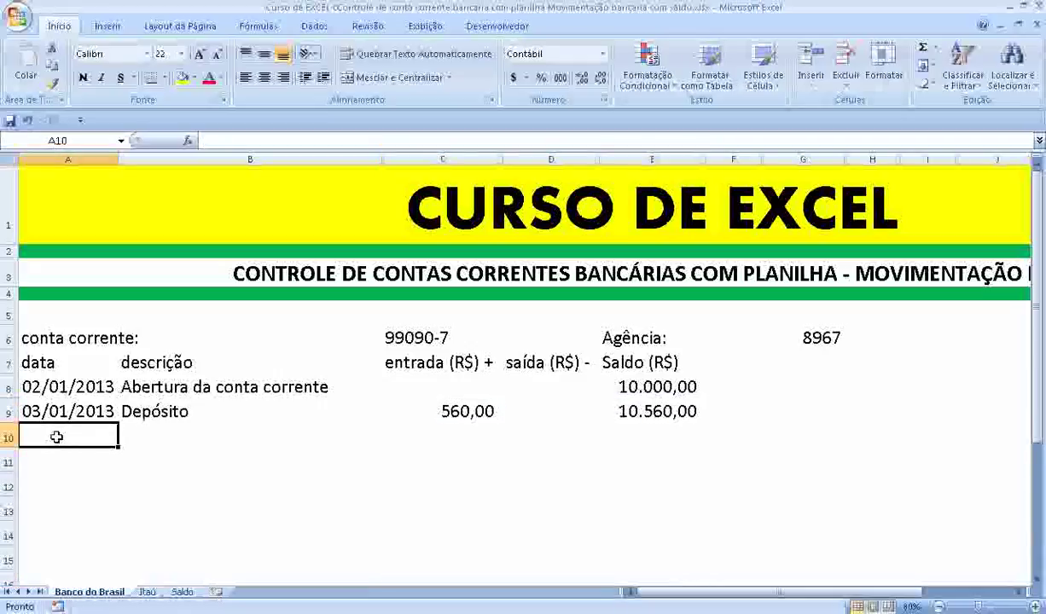
type("01/2")
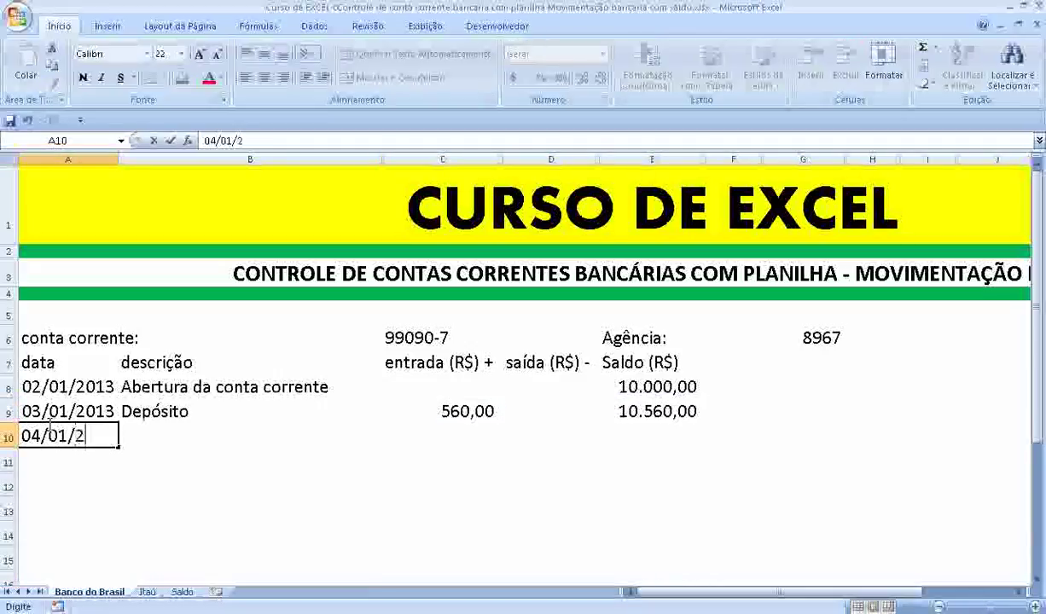
type("3")
key("Return")
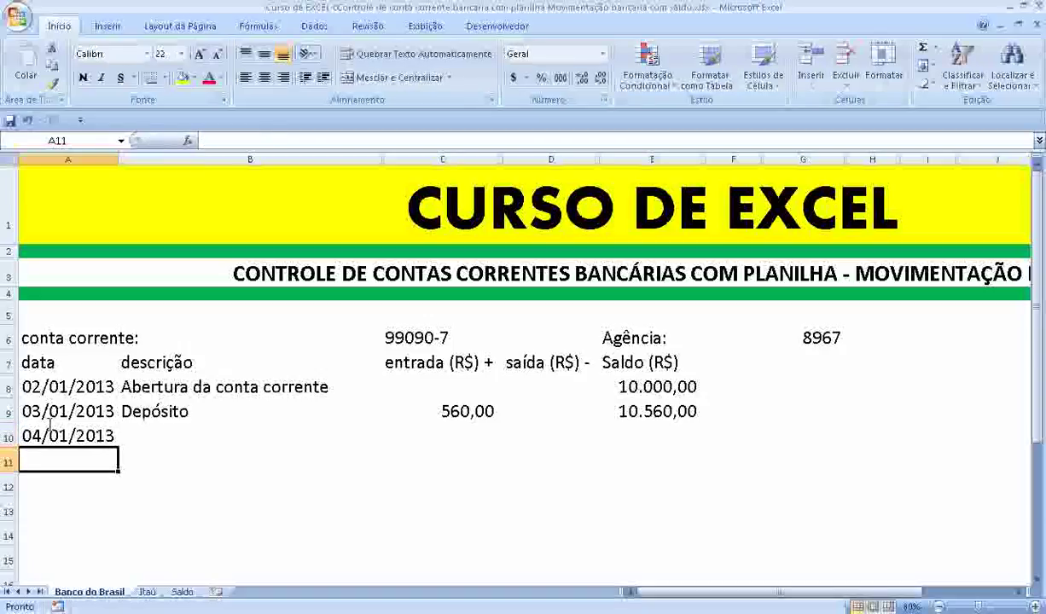
left_click(49, 429)
key("Tab")
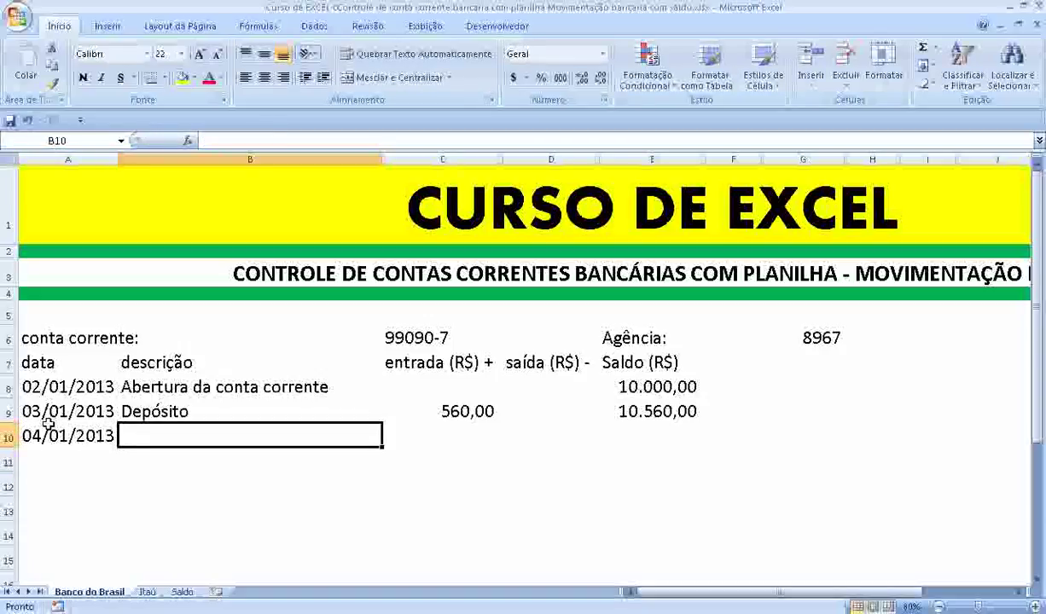
type("Sa")
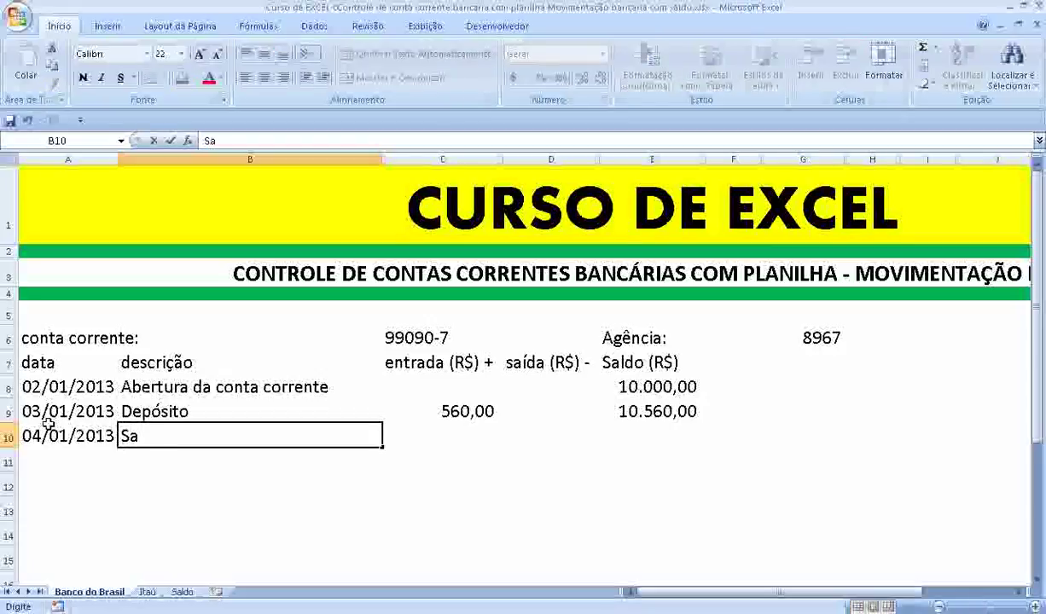
type("que por ")
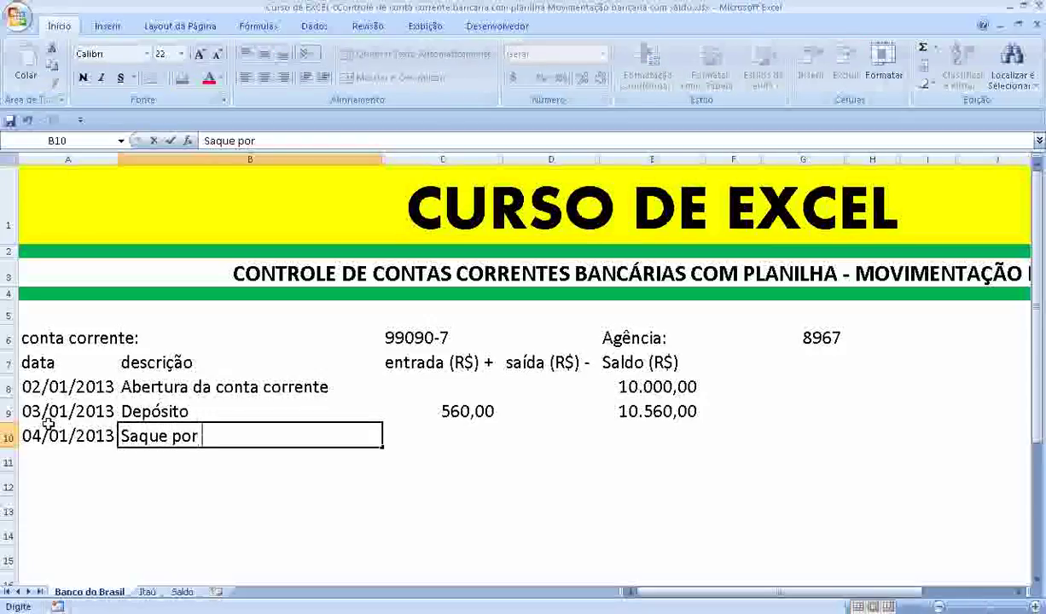
type("cheque")
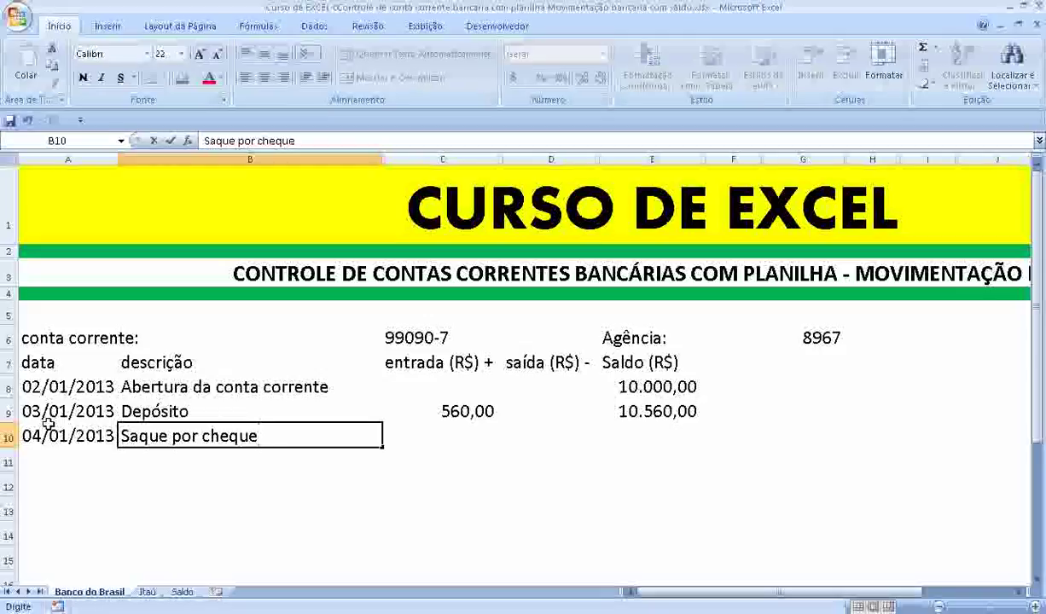
type(" 0001")
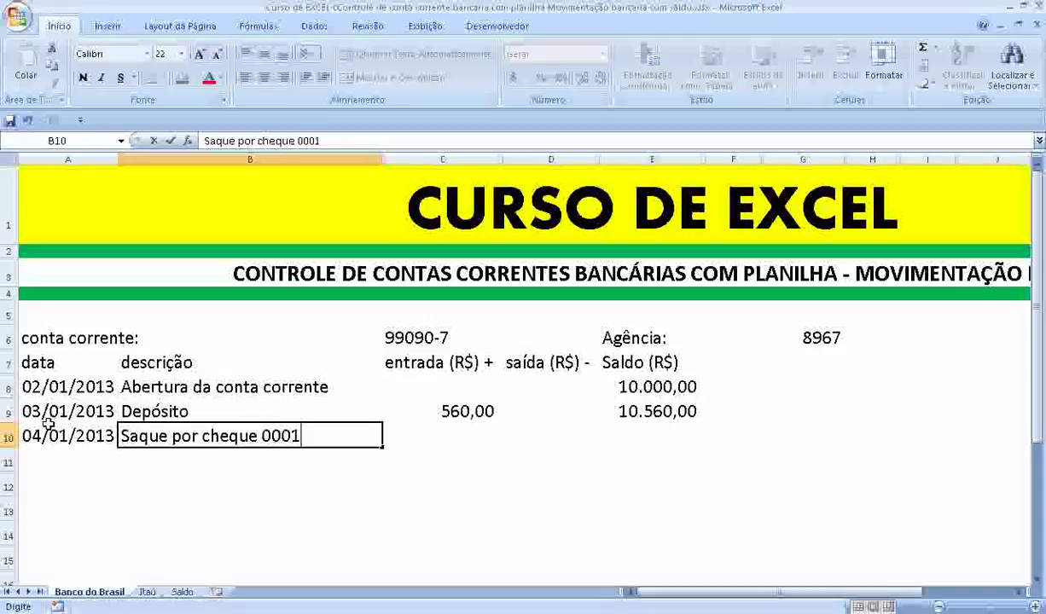
key("Tab")
key("Tab")
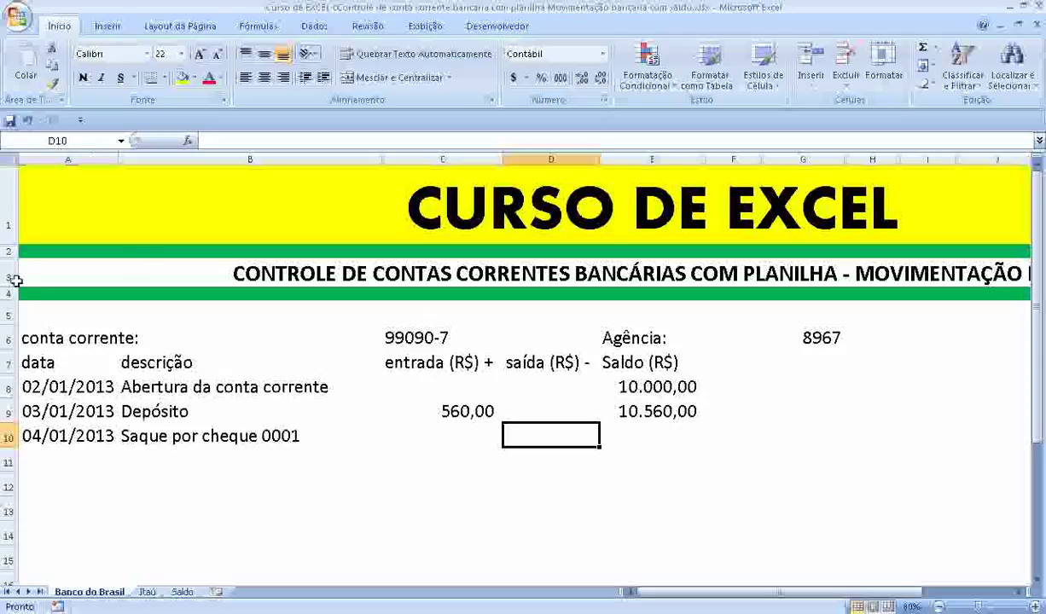
Apply All Borders to the table range A7:E24
mouse_move(38, 363)
left_mouse_down()
mouse_move(68, 533)
mouse_move(457, 577)
left_mouse_up()
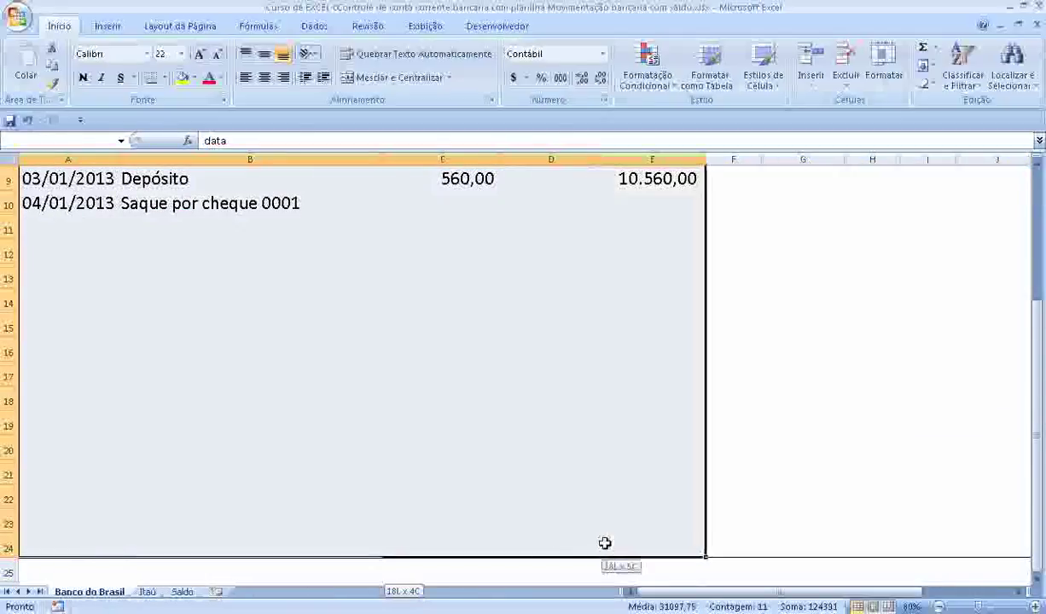
left_click_drag(457, 576, 626, 549)
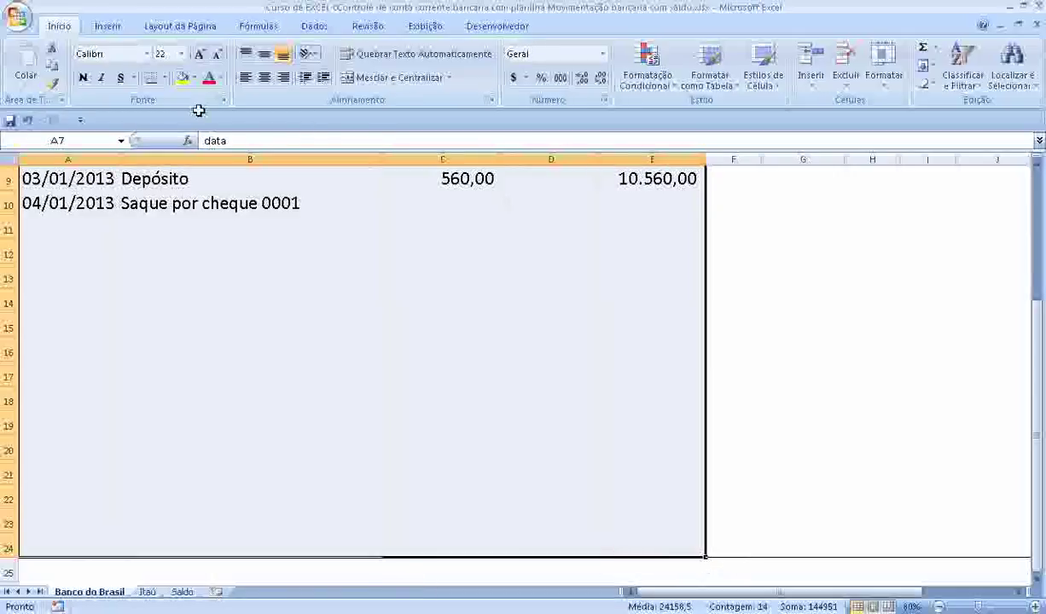
left_click(163, 77)
left_click(193, 211)
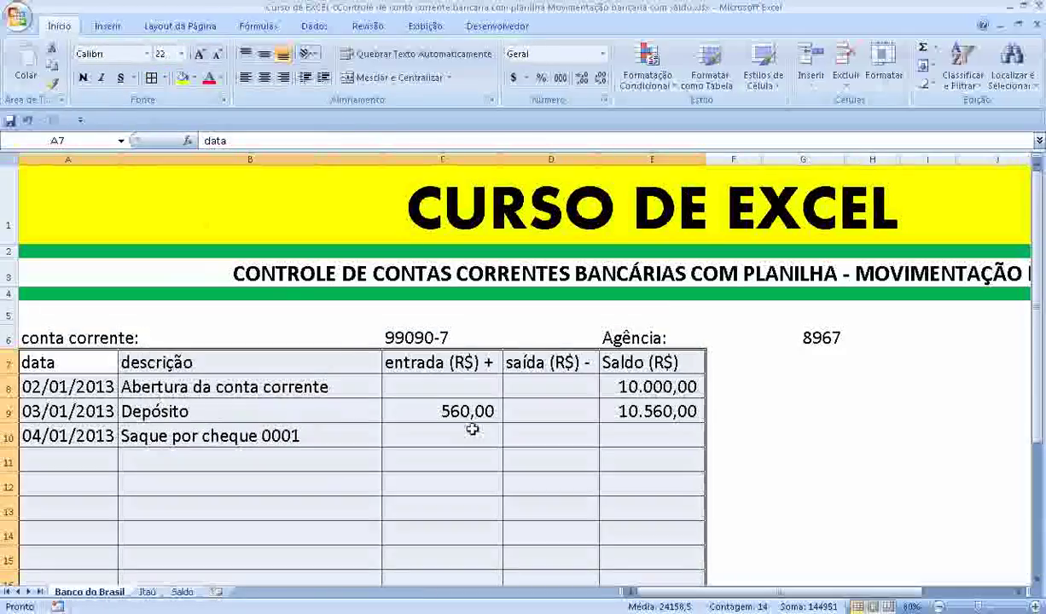
left_click(468, 428)
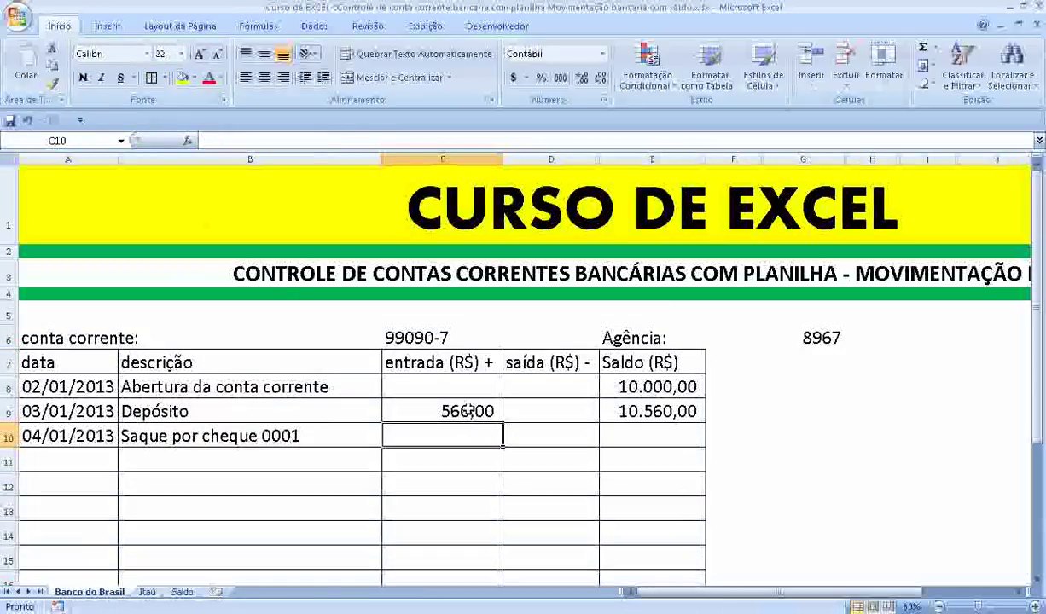
Record the 700 withdrawal in D10 and fill the balance formula to E10, giving 9.860,00
left_click(521, 428)
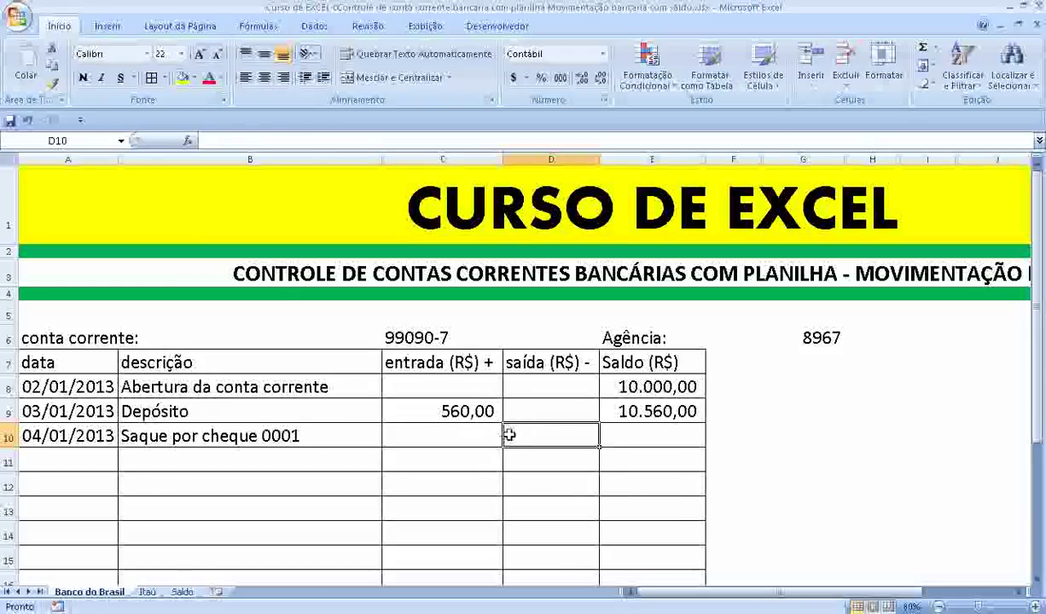
type("7")
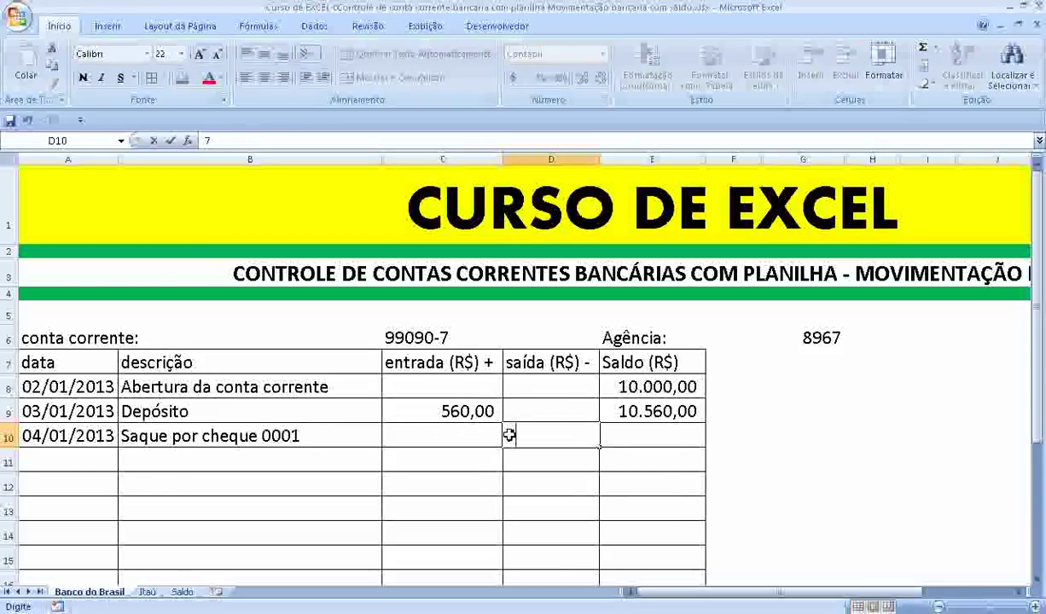
type("00")
key("Return")
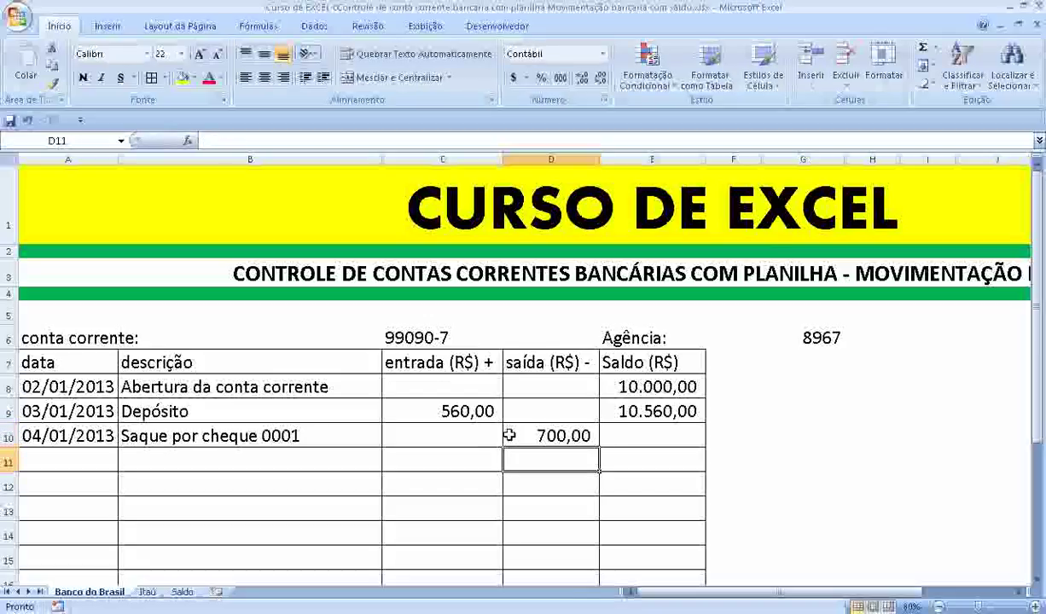
left_click(510, 436)
key("Right")
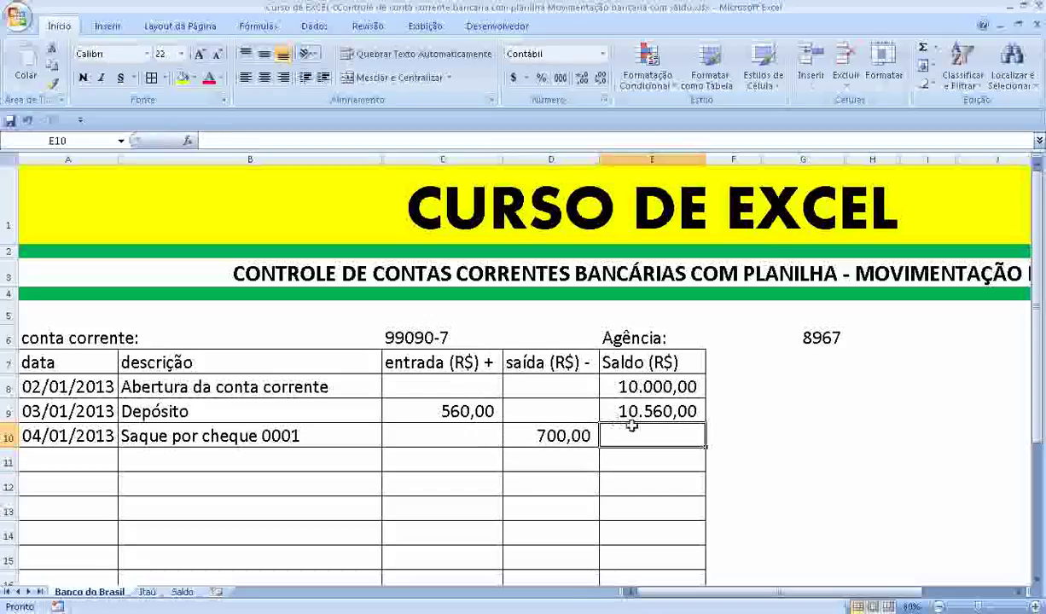
left_click(649, 407)
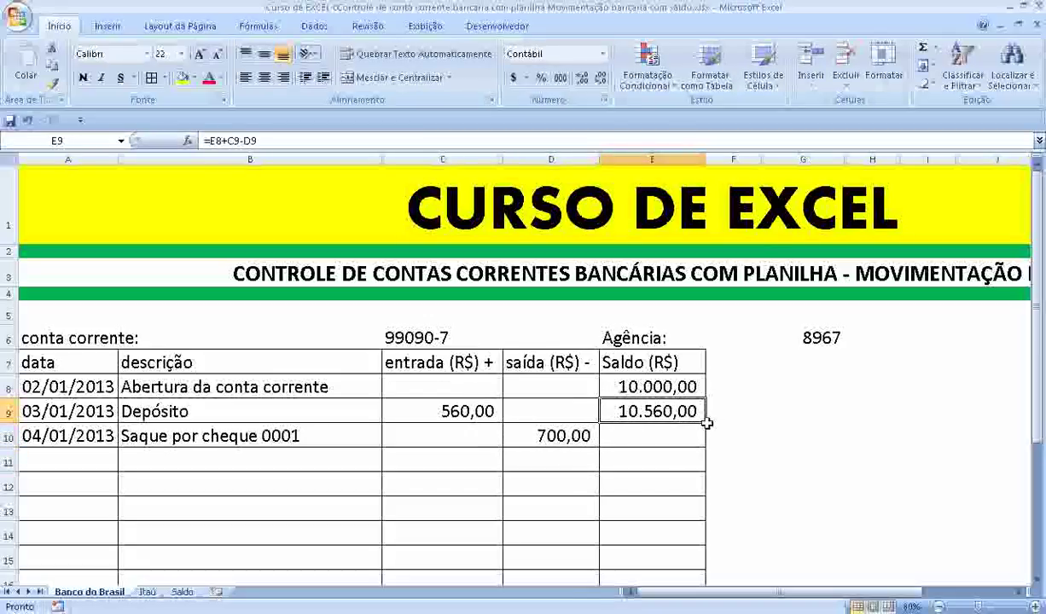
left_click_drag(702, 424, 699, 453)
key("Down")
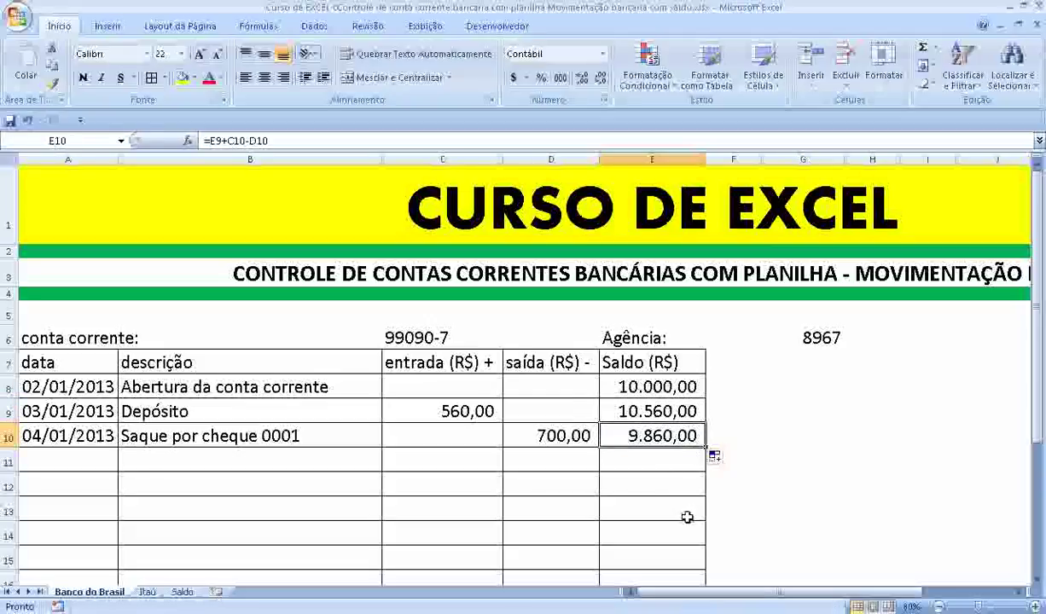
Add row 11 dated 05/01/2013 with the description 'Saque por cheque 0002'
left_click(47, 453)
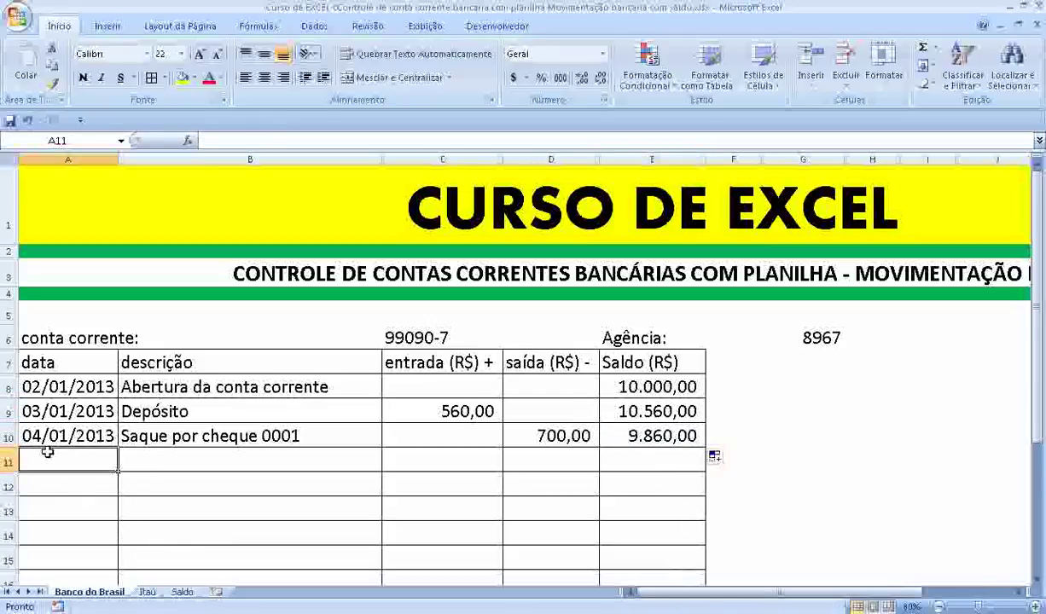
type("05/0")
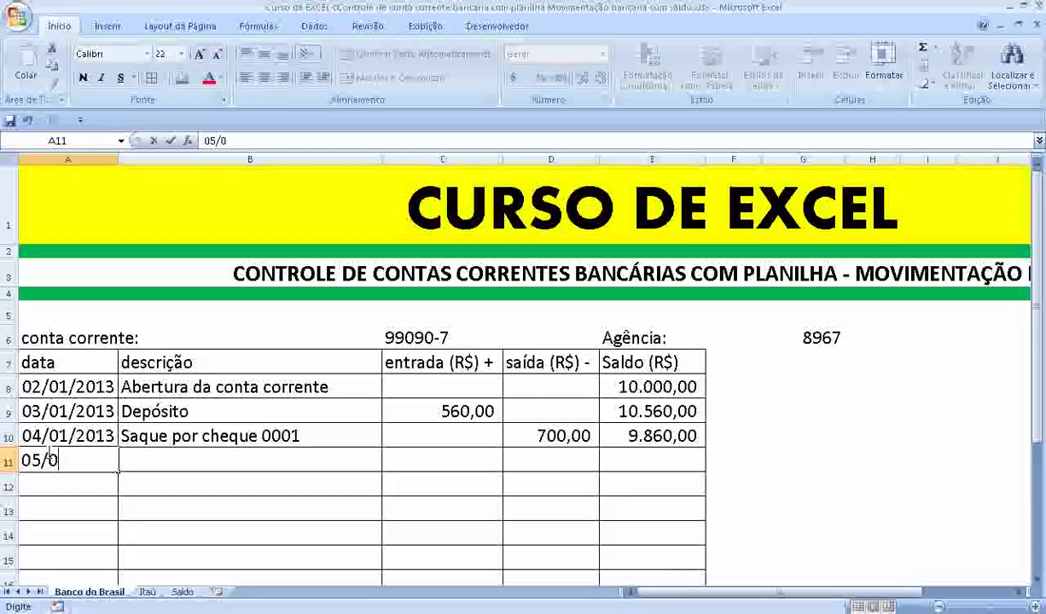
type("1/2013")
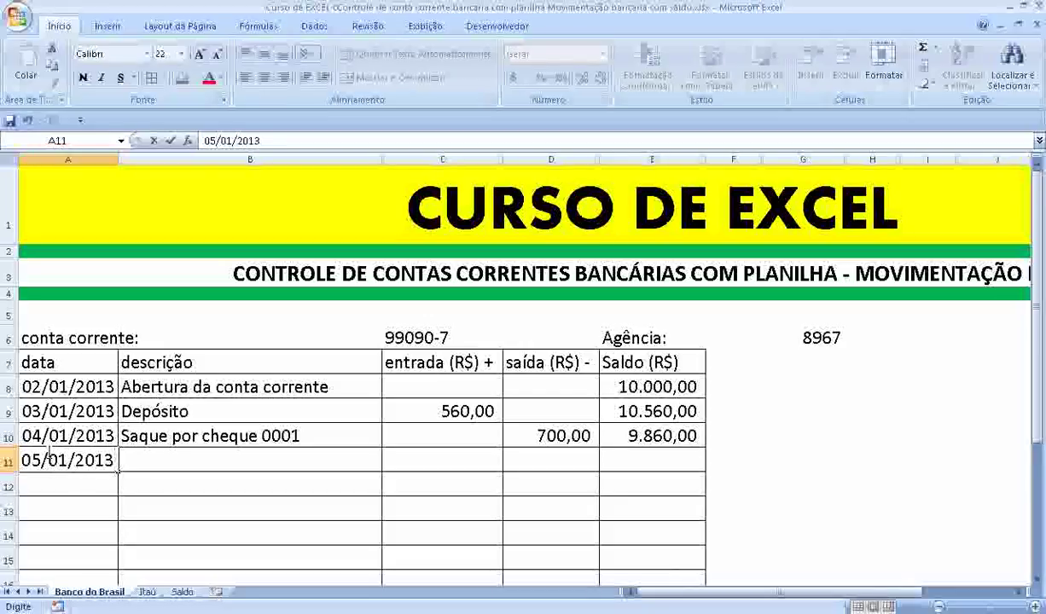
key("Return")
left_click(48, 456)
key("Tab")
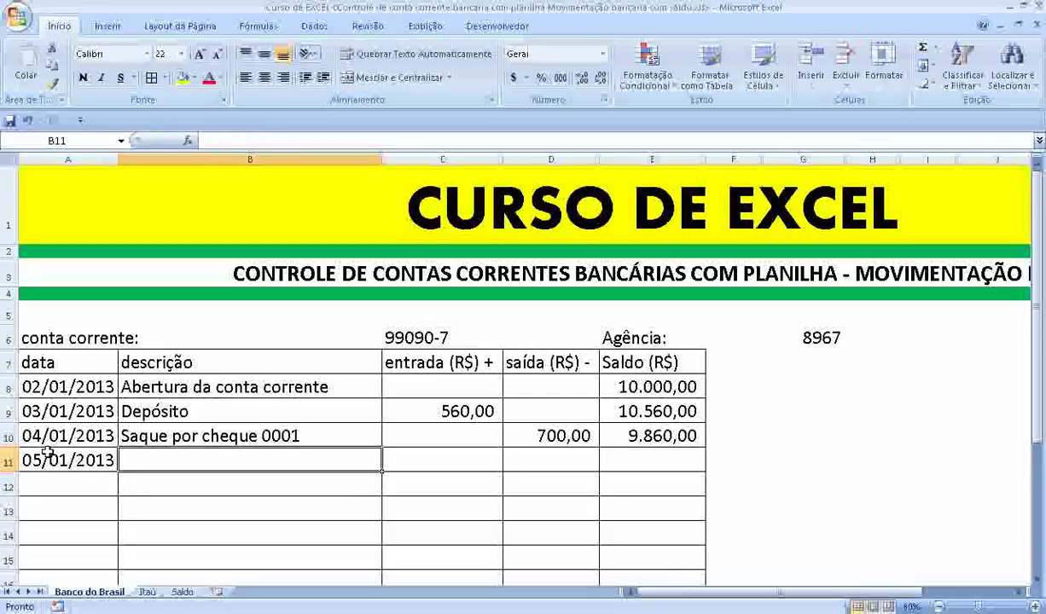
key("Up")
key("ctrl+c")
key("Down")
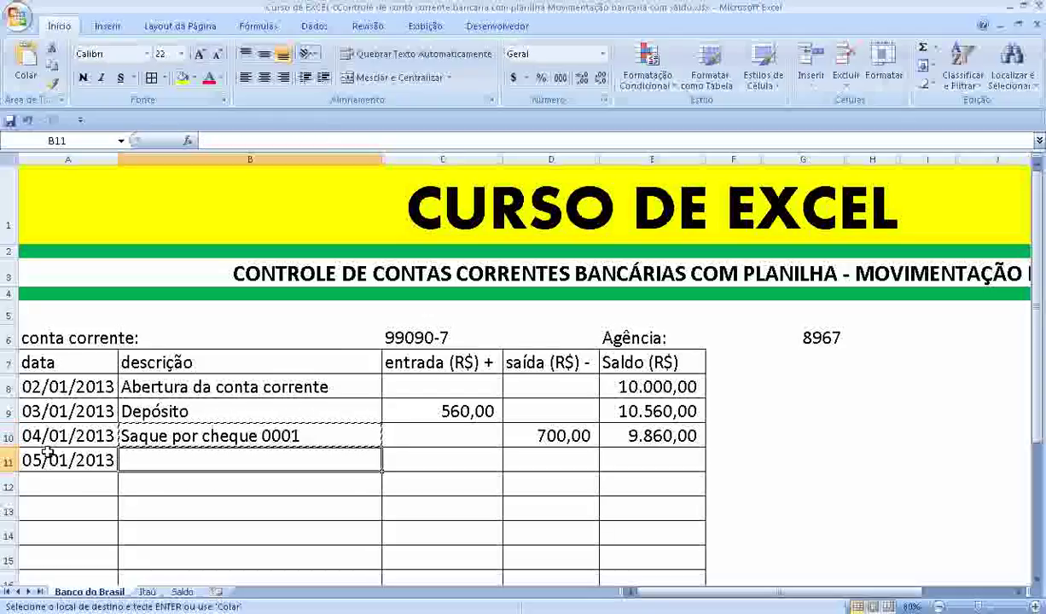
key("ctrl+v")
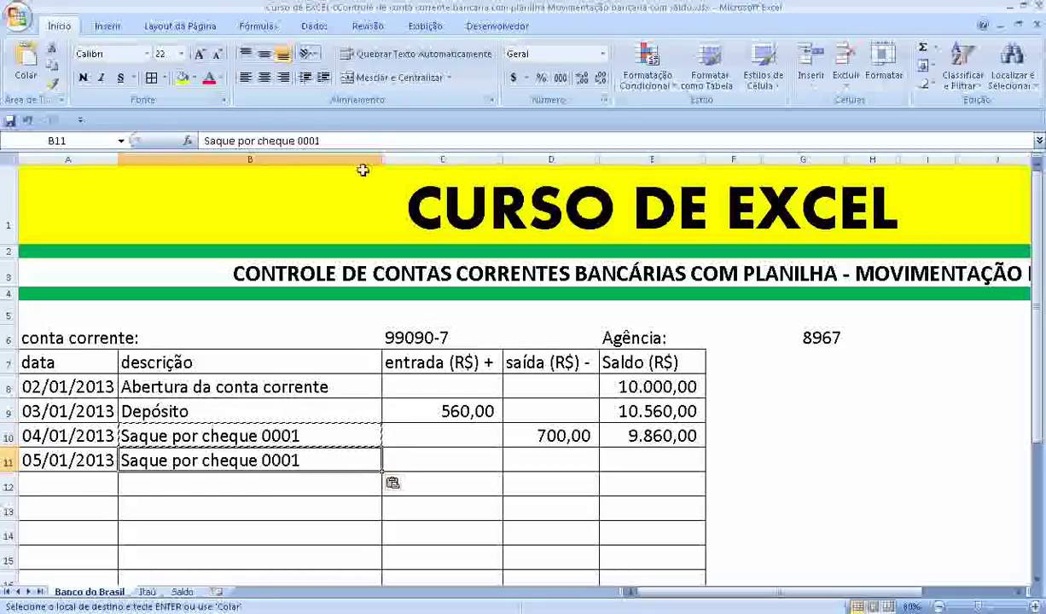
left_click(334, 140)
key("BackSpace")
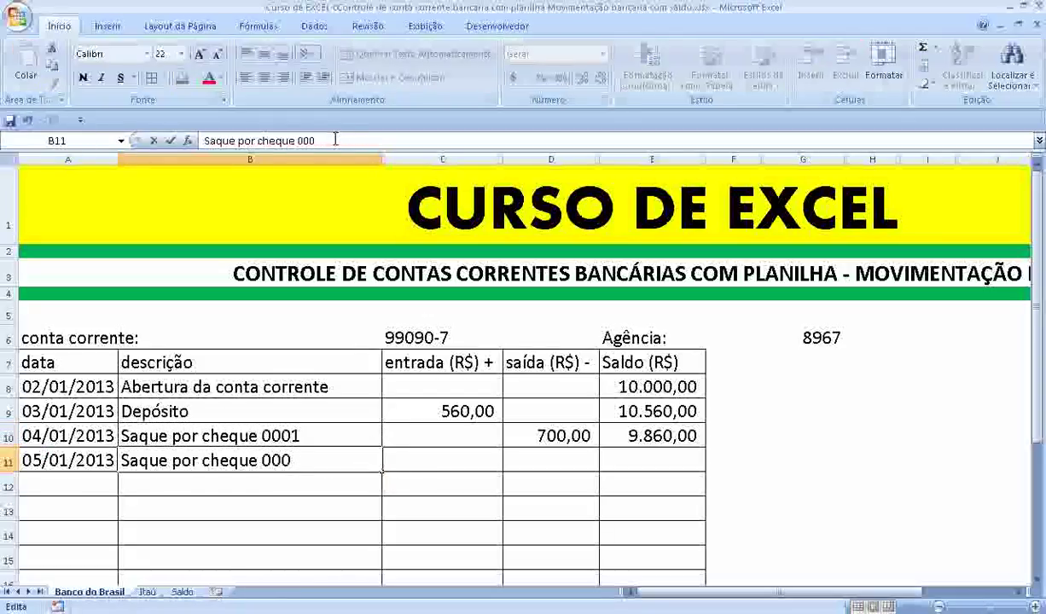
type("2")
key("Return")
key("Up")
Enter the 900 withdrawal in D11
key("Right")
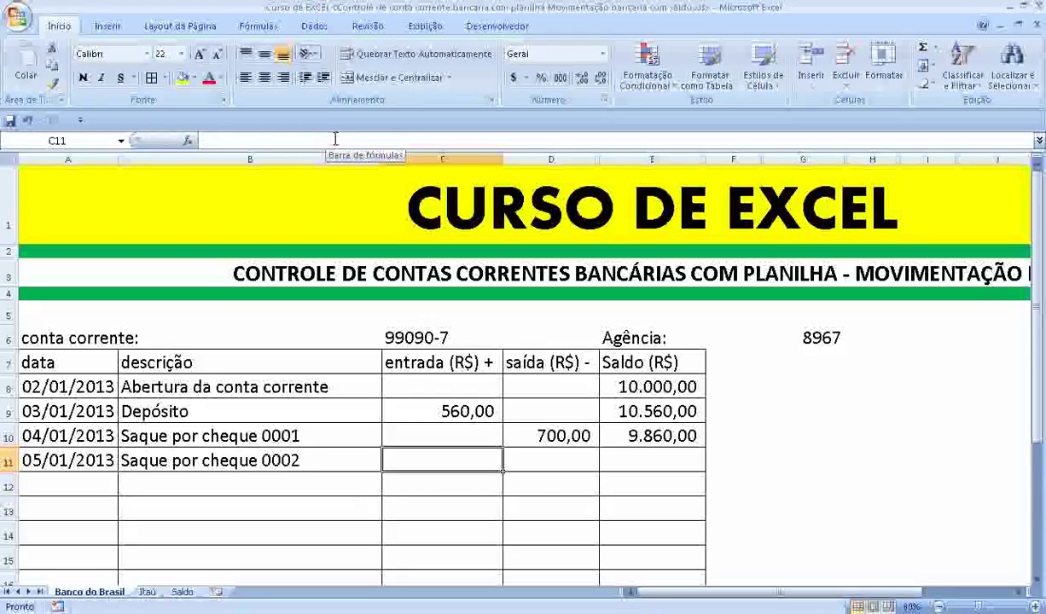
key("Right")
type("900")
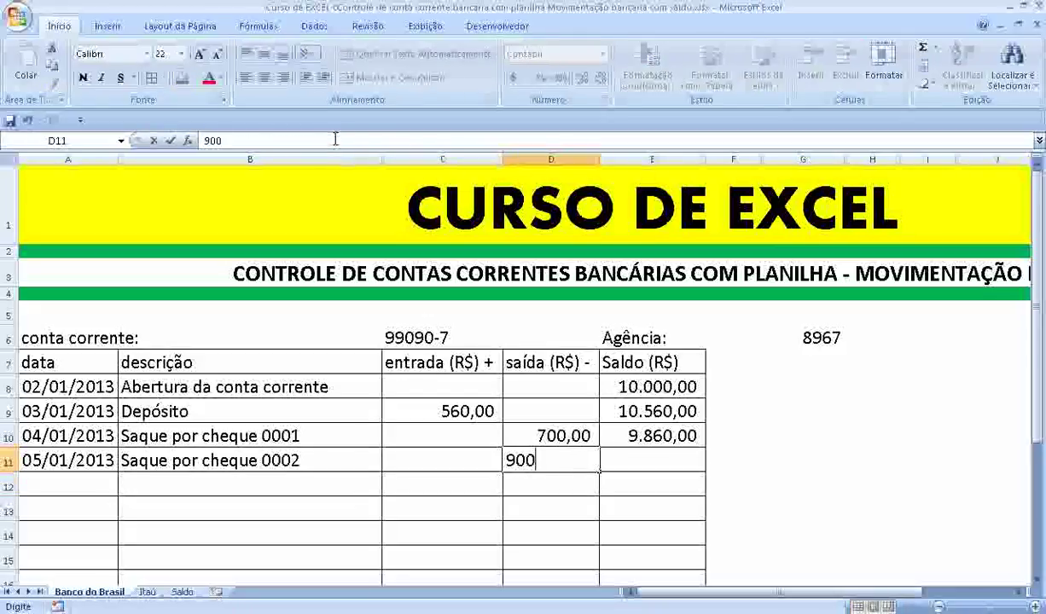
key("Return")
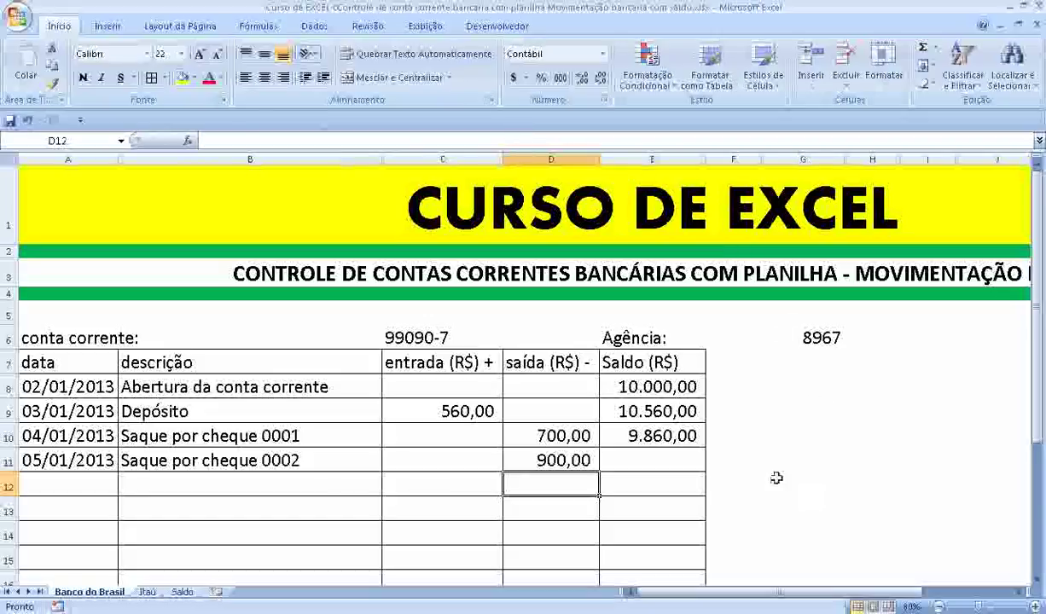
left_click(688, 438)
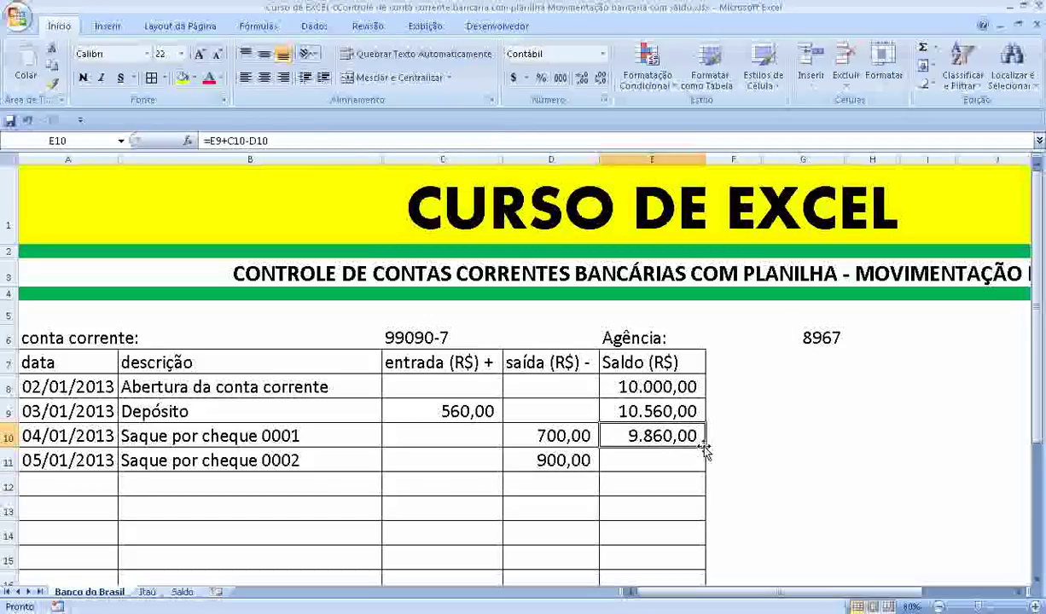
Fill the Saldo formula from E10 down to E24, showing 8.960,00 in row 11
left_click_drag(705, 449, 712, 609)
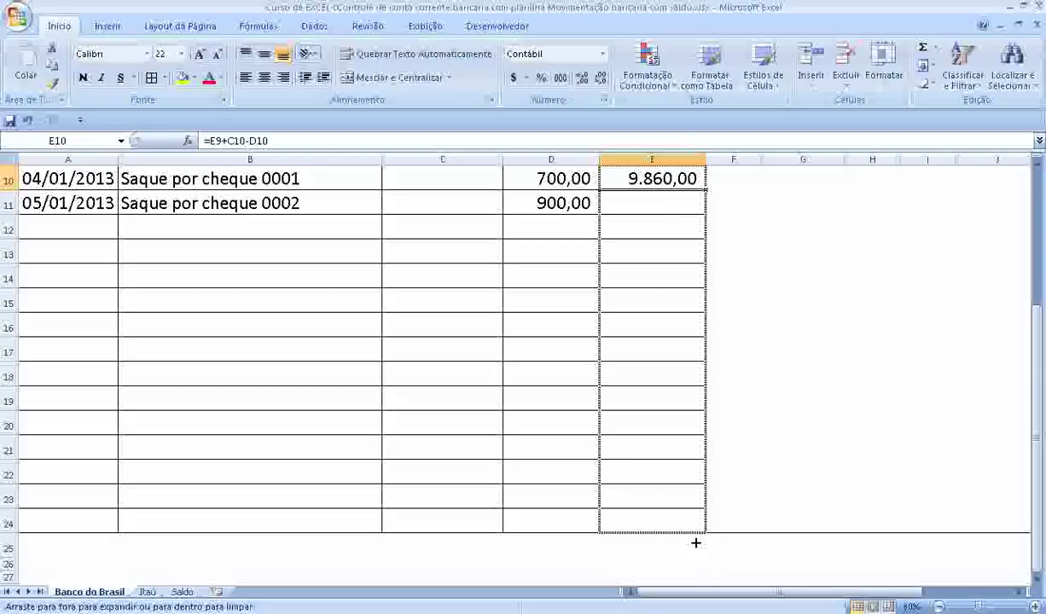
left_click_drag(700, 553, 693, 540)
left_click(673, 519)
scroll(661, 448, "up", 3)
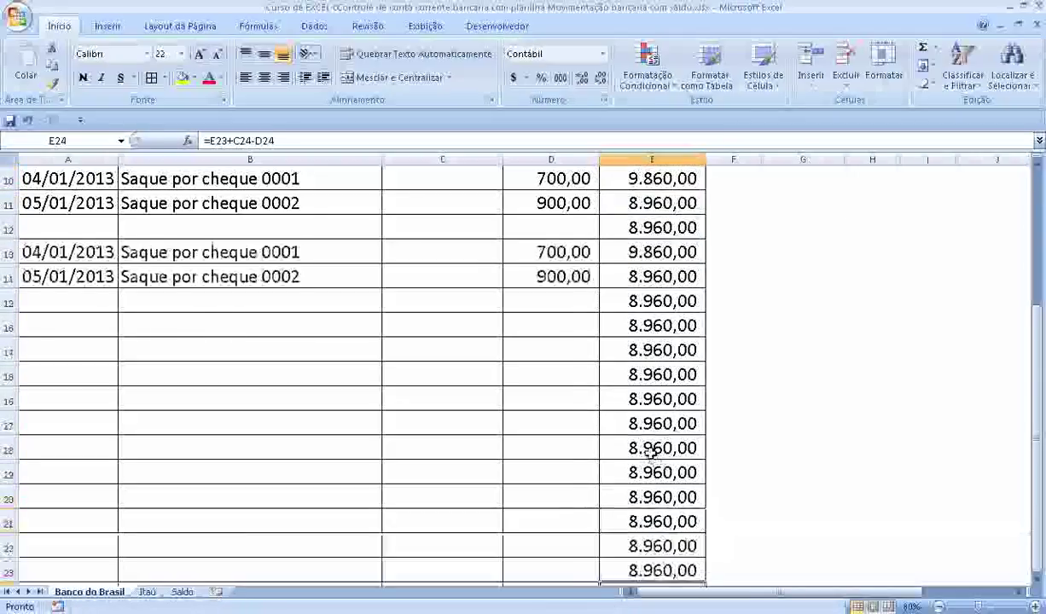
left_click(642, 466)
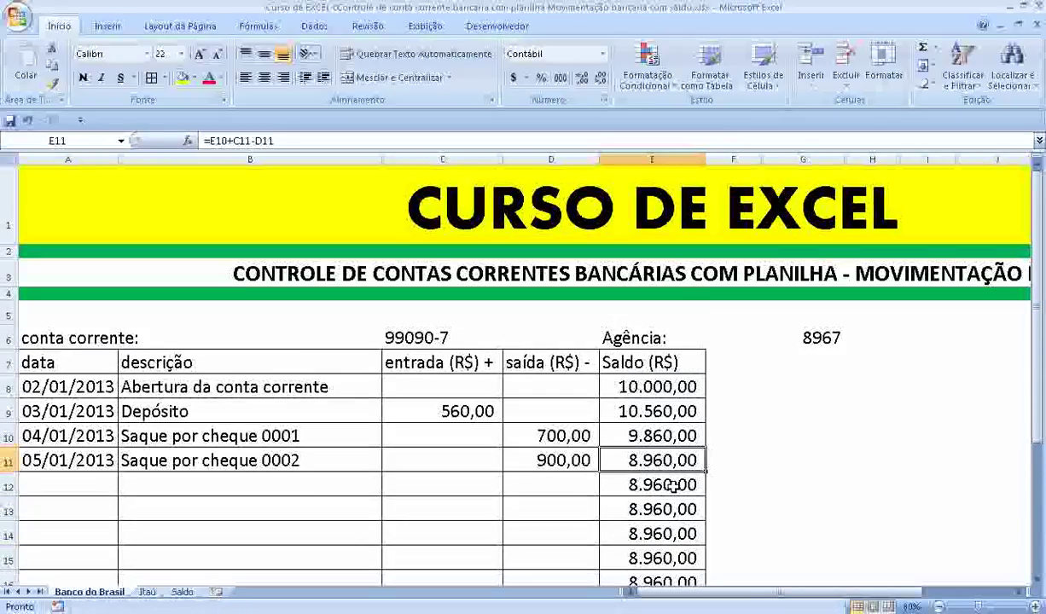
left_click(666, 486)
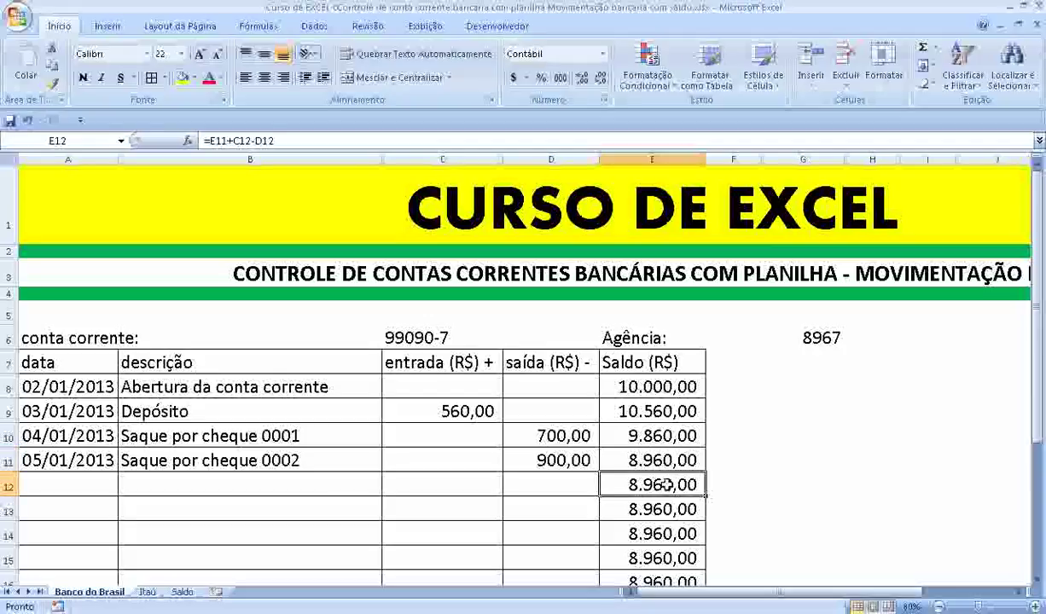
left_click_drag(666, 485, 678, 585)
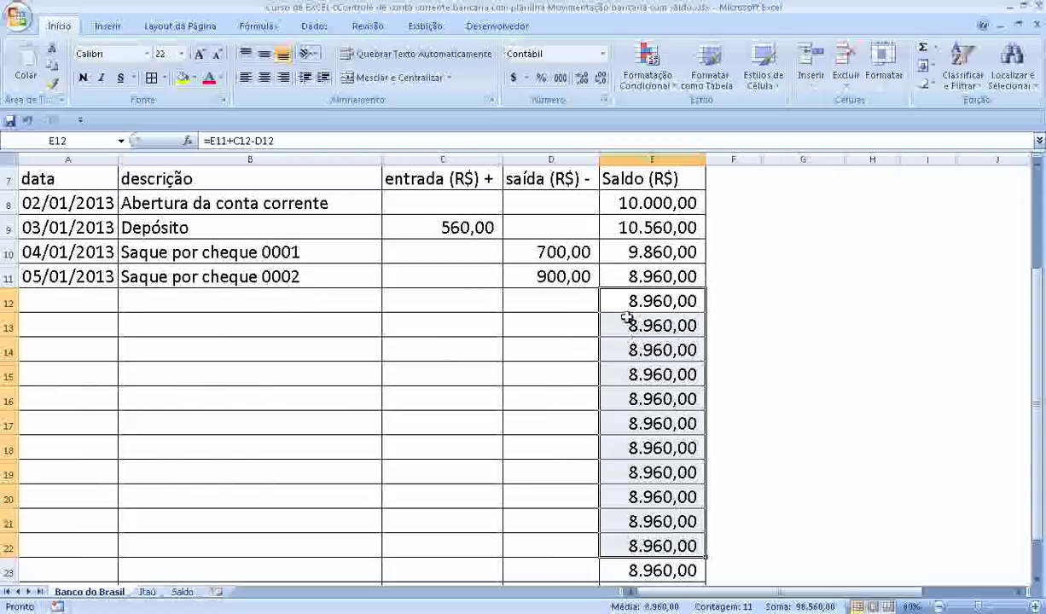
Enter 06/01/2013 in A12 with the description 'Saque com cartão'
left_click(636, 273)
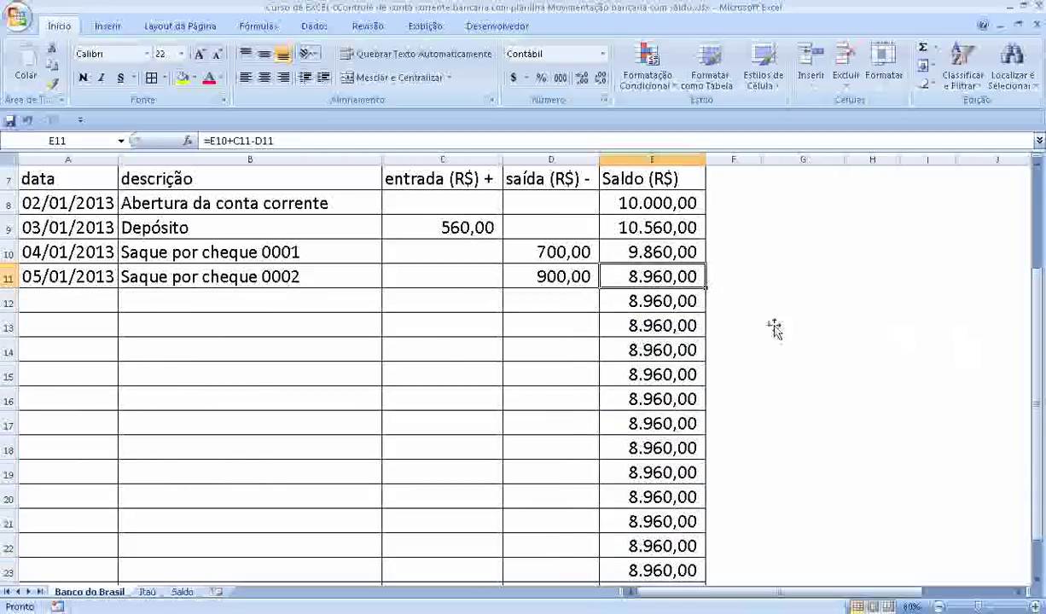
left_click(85, 279)
left_click(84, 294)
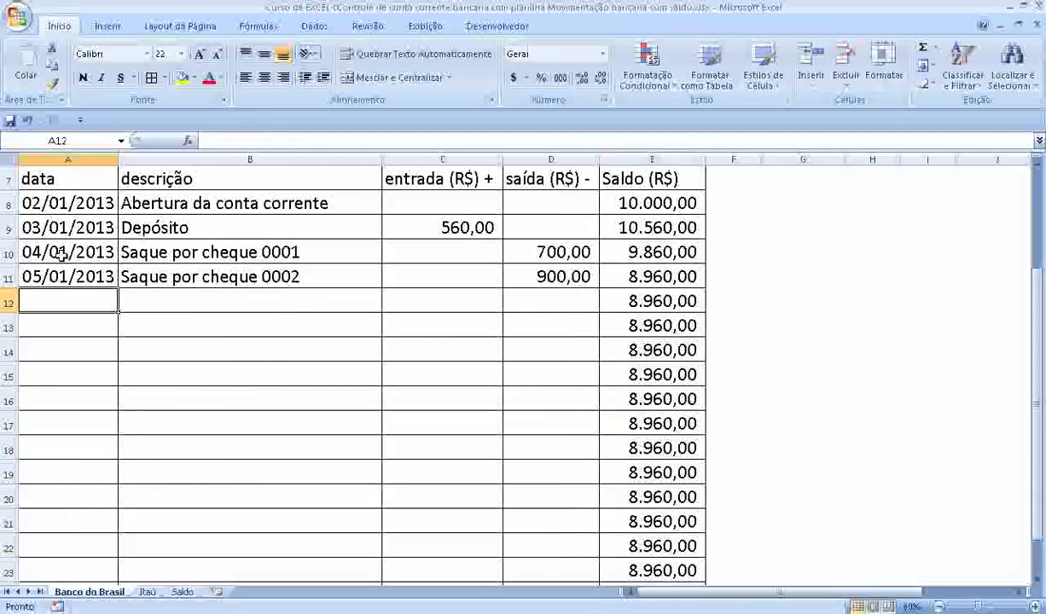
type("06/01/2013")
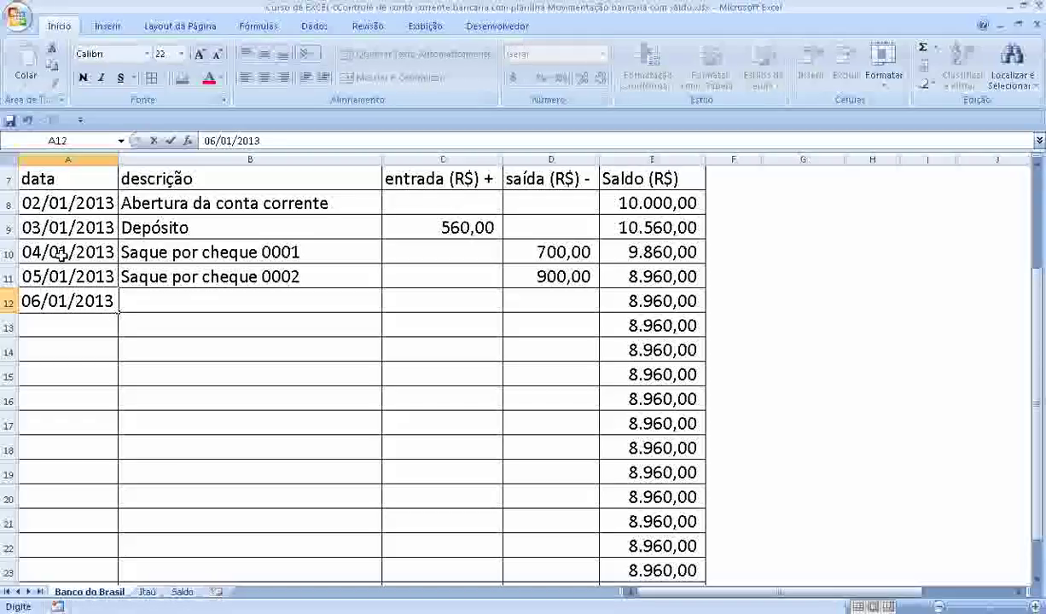
key("Return")
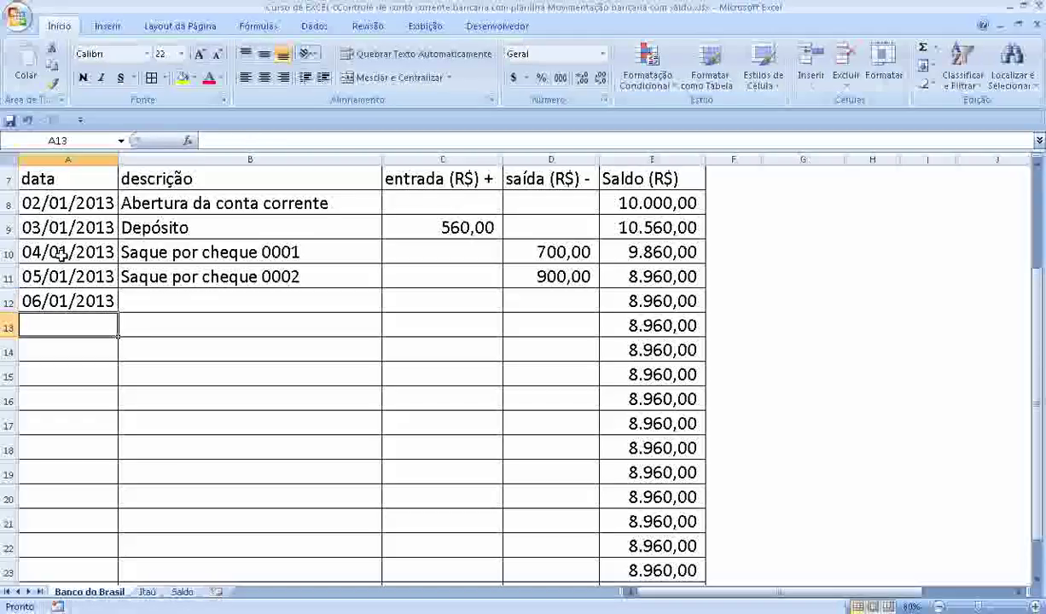
key("Tab")
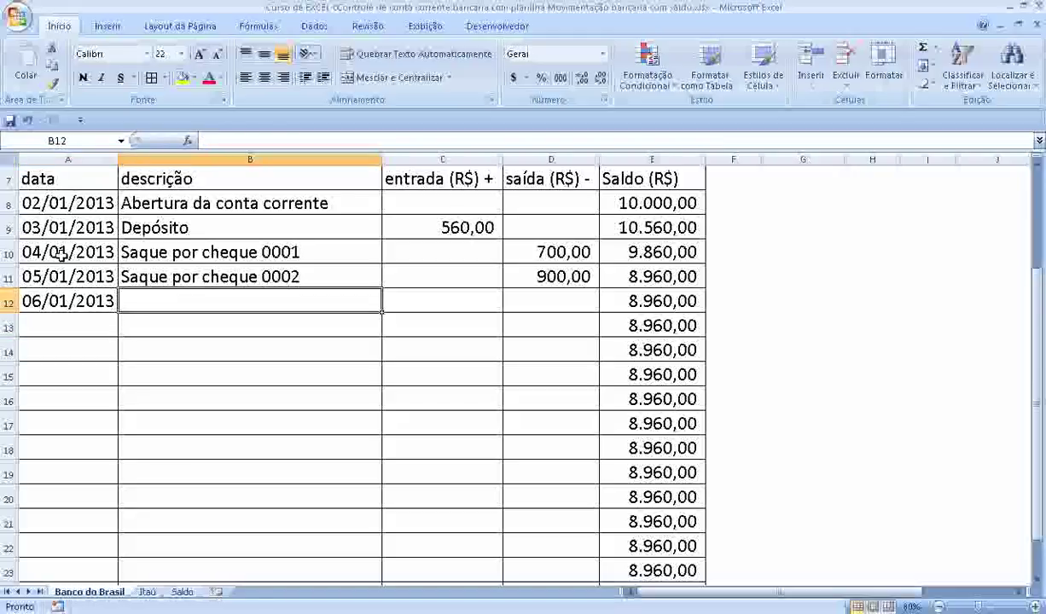
type("Saque com c")
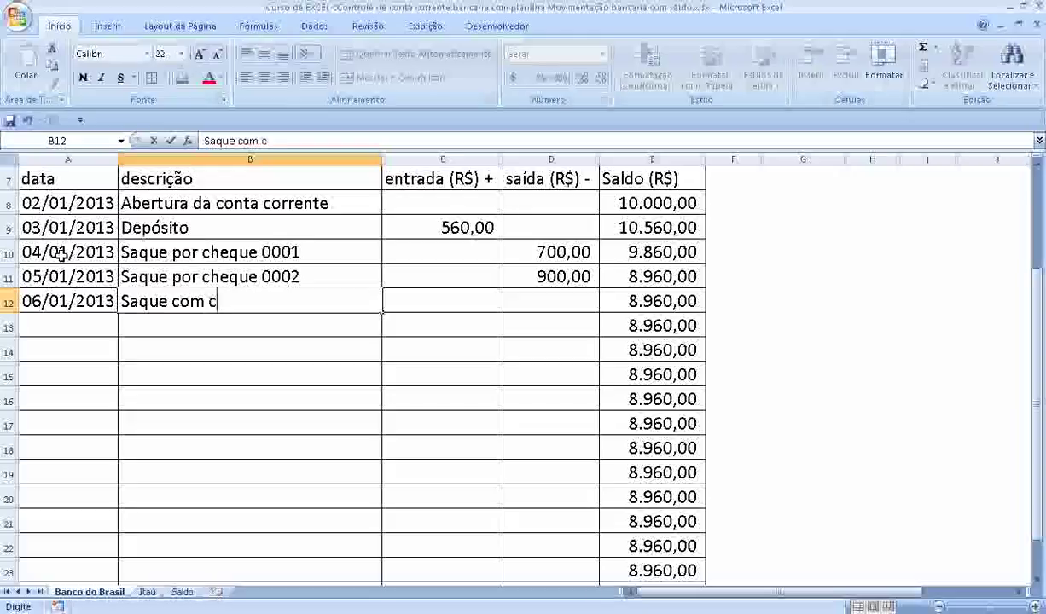
type("artão")
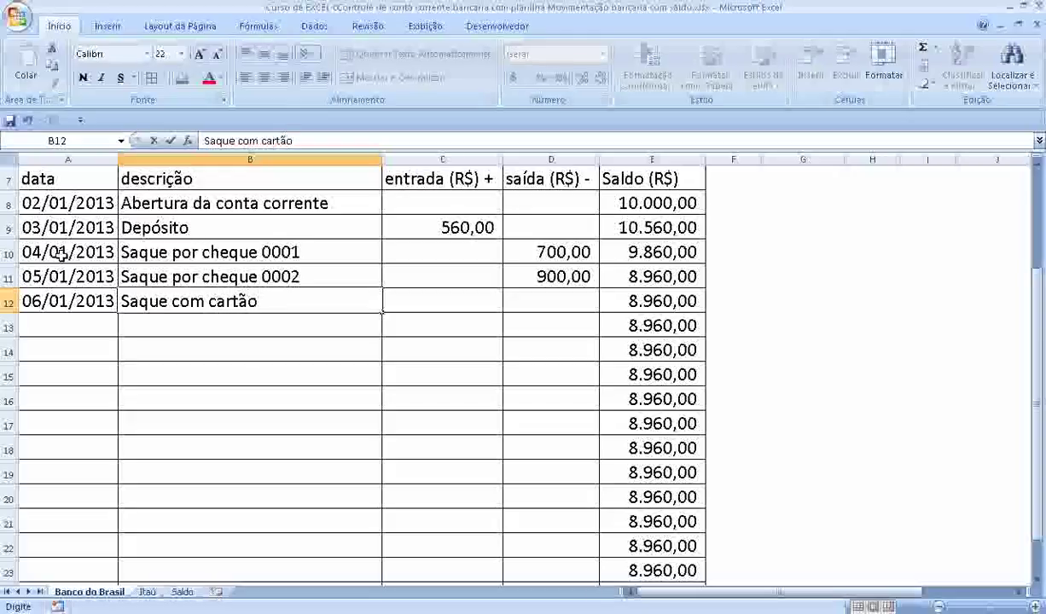
key("Return")
Record the 670,00 withdrawal in D12, dropping the balance to 8.290,00
key("Up")
key("Right")
key("Right")
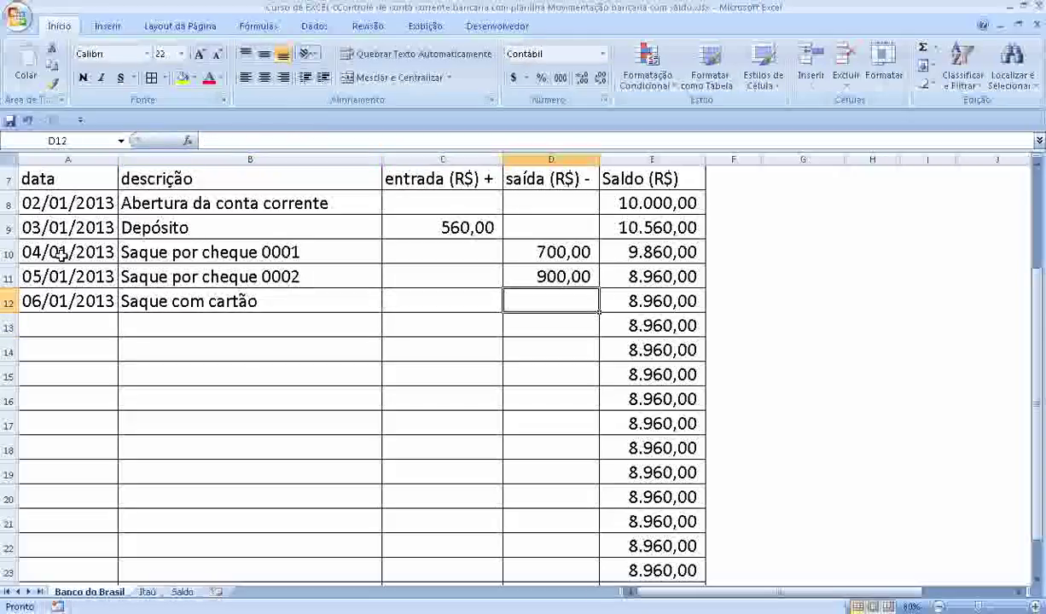
type("6")
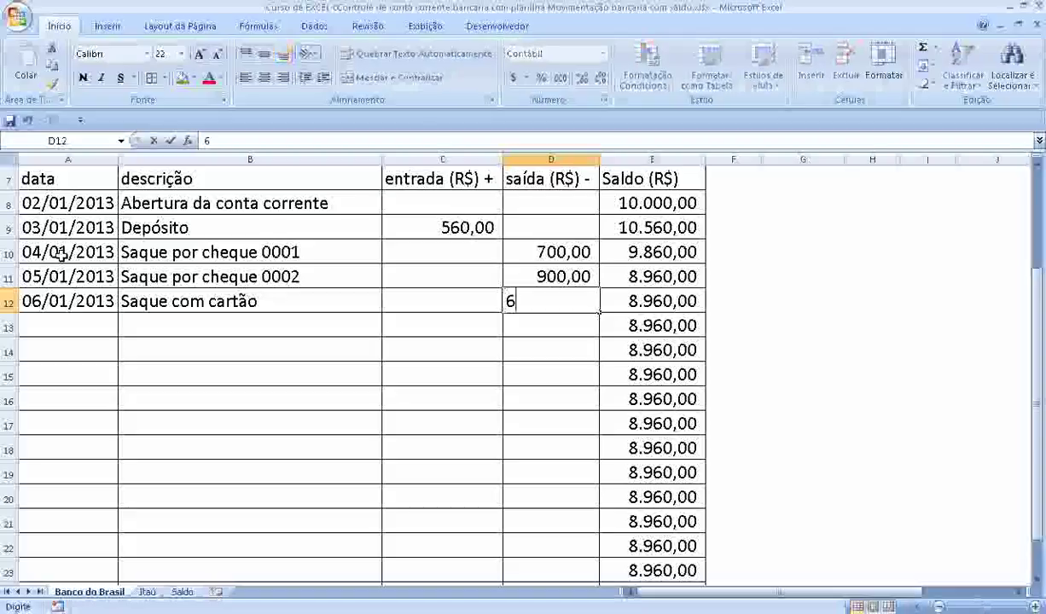
type("70")
key("Return")
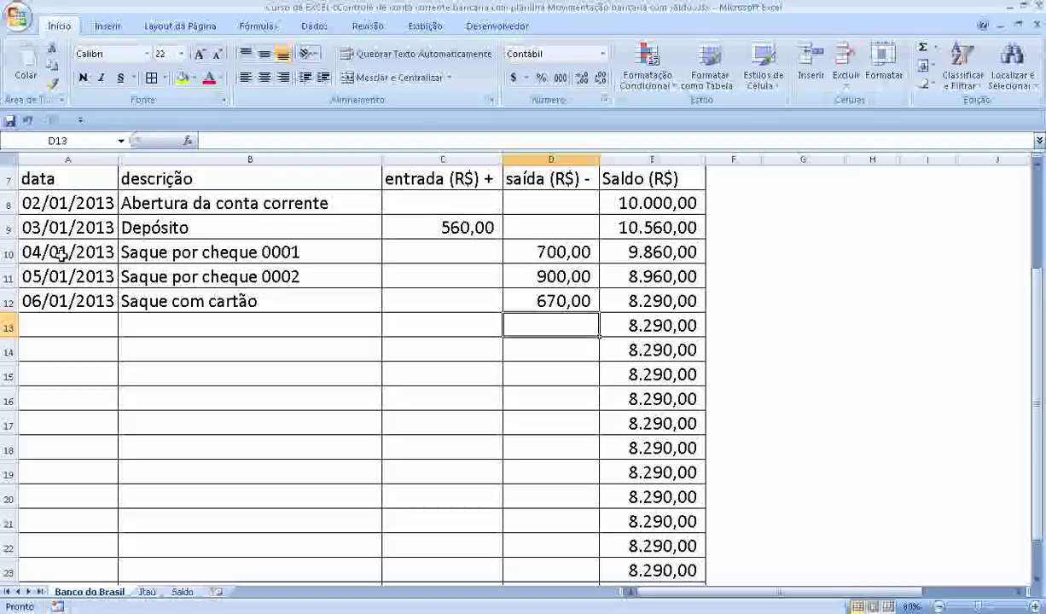
left_click(640, 300)
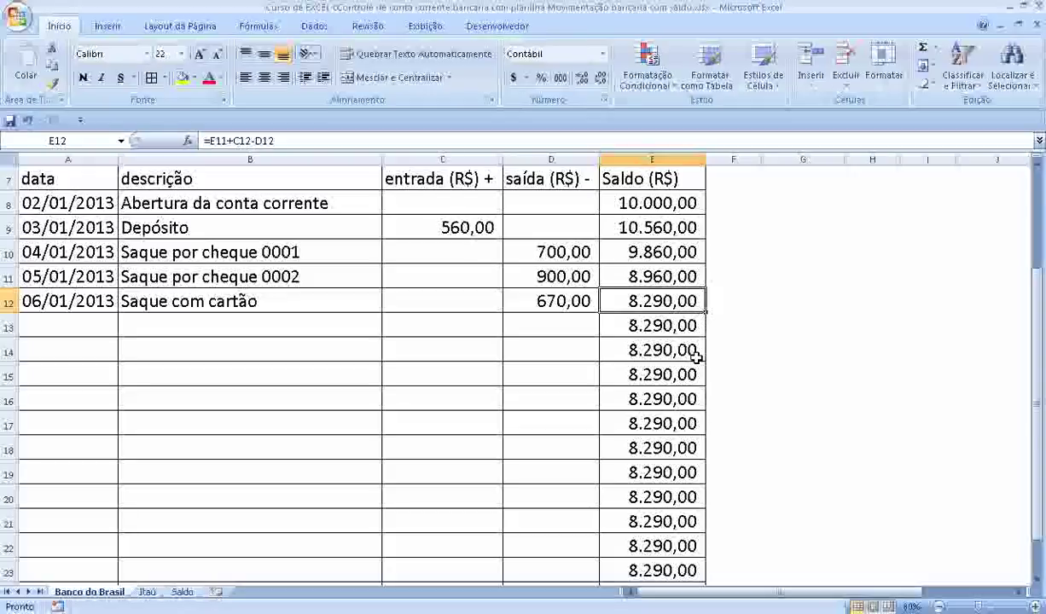
Label cell A25 'TOTAL' in bold beneath the movement rows
scroll(697, 358, "down", 2)
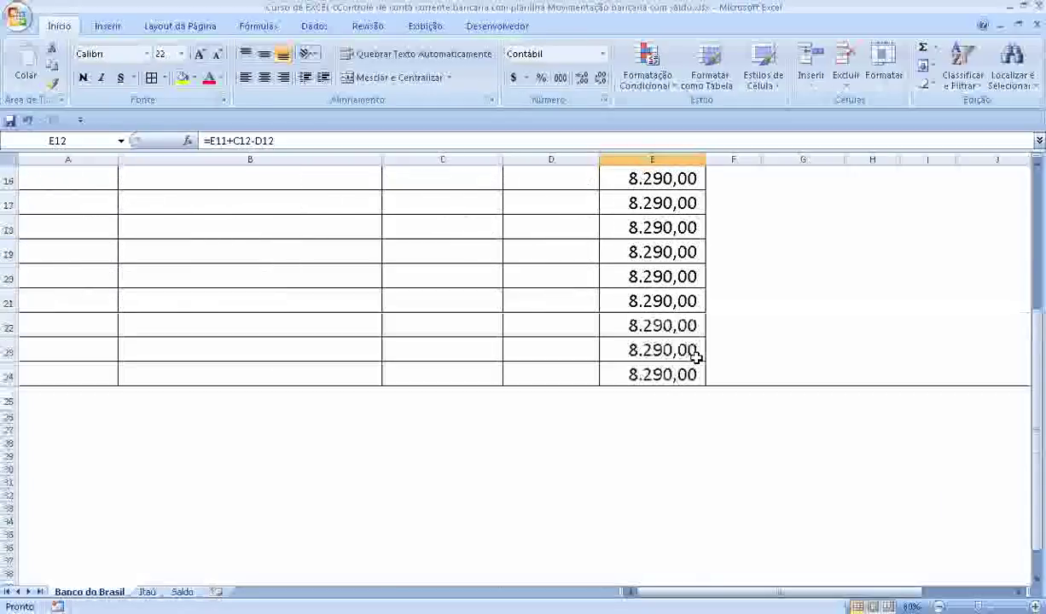
left_click_drag(22, 471, 631, 483)
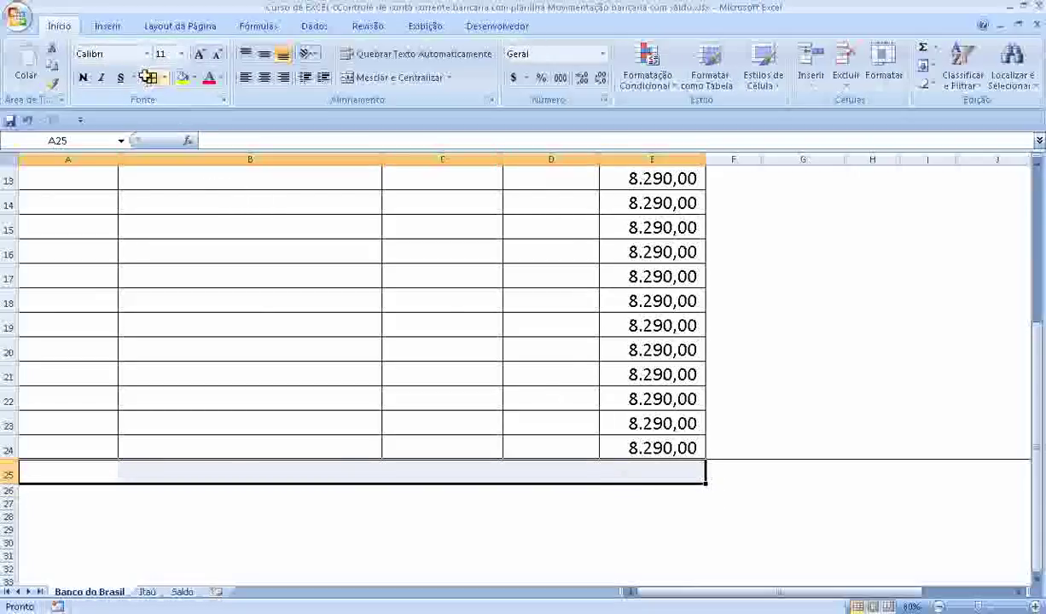
left_click(87, 475)
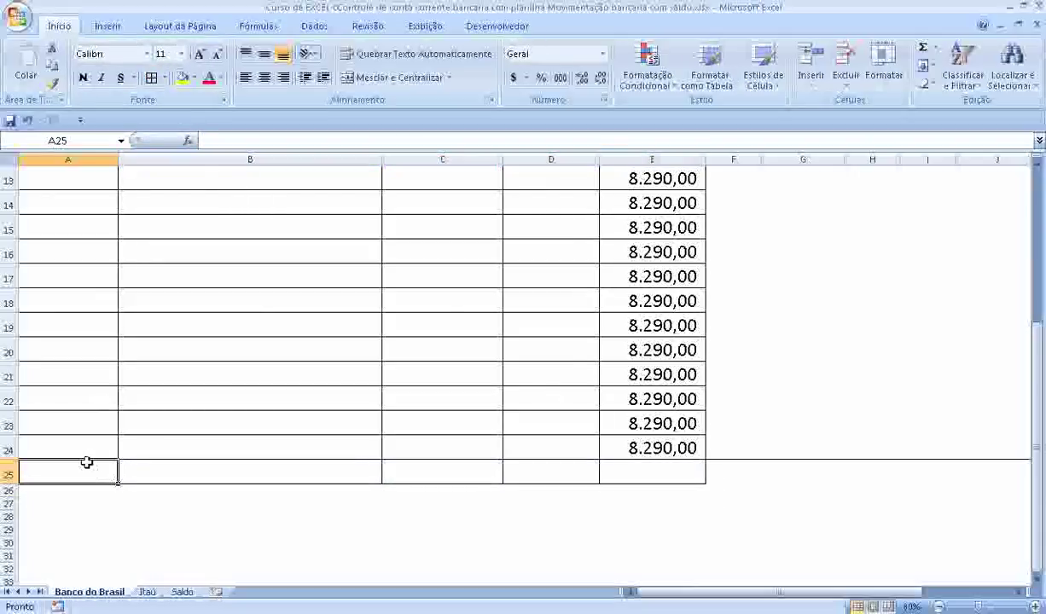
type("Tto")
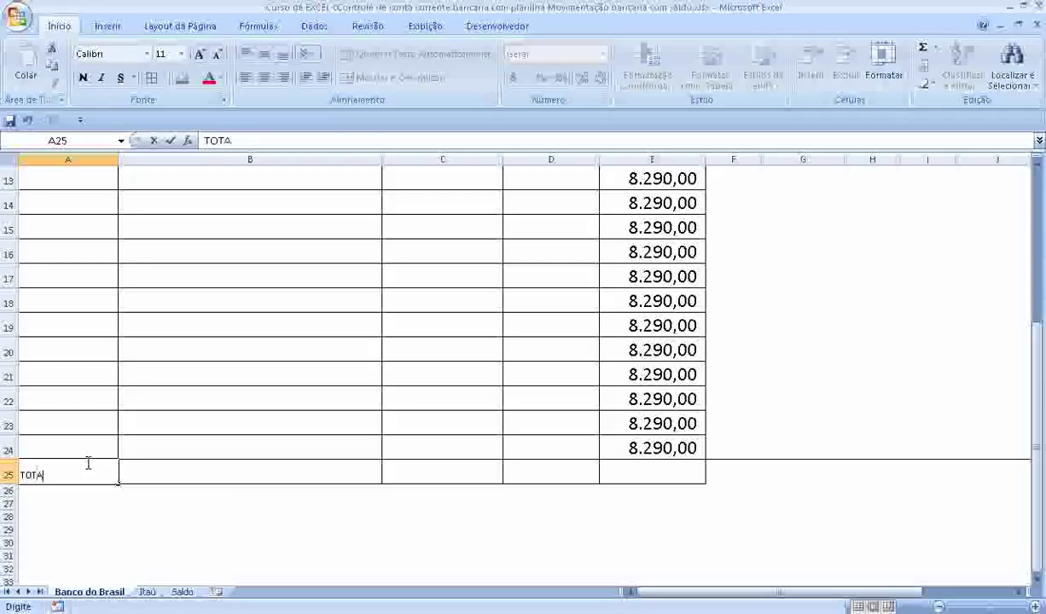
key("Return")
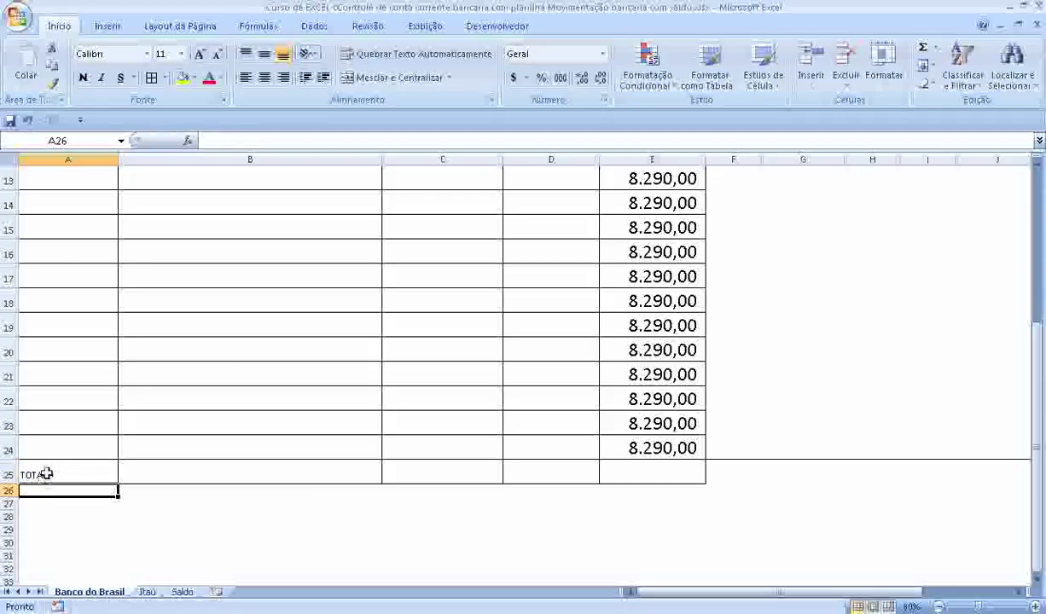
left_click(51, 475)
left_click(83, 78)
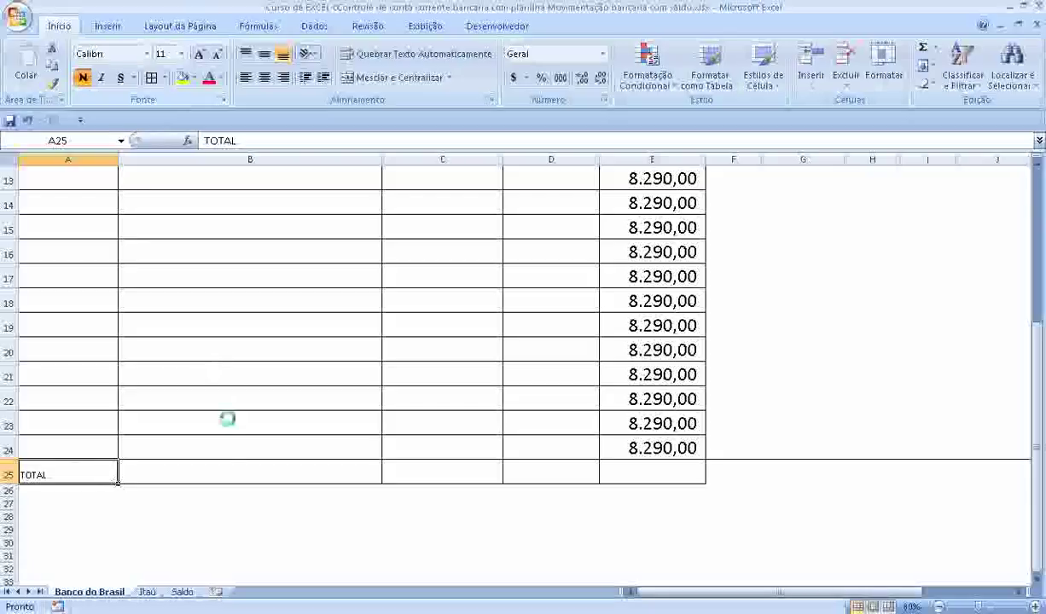
left_click(230, 471)
key("Right")
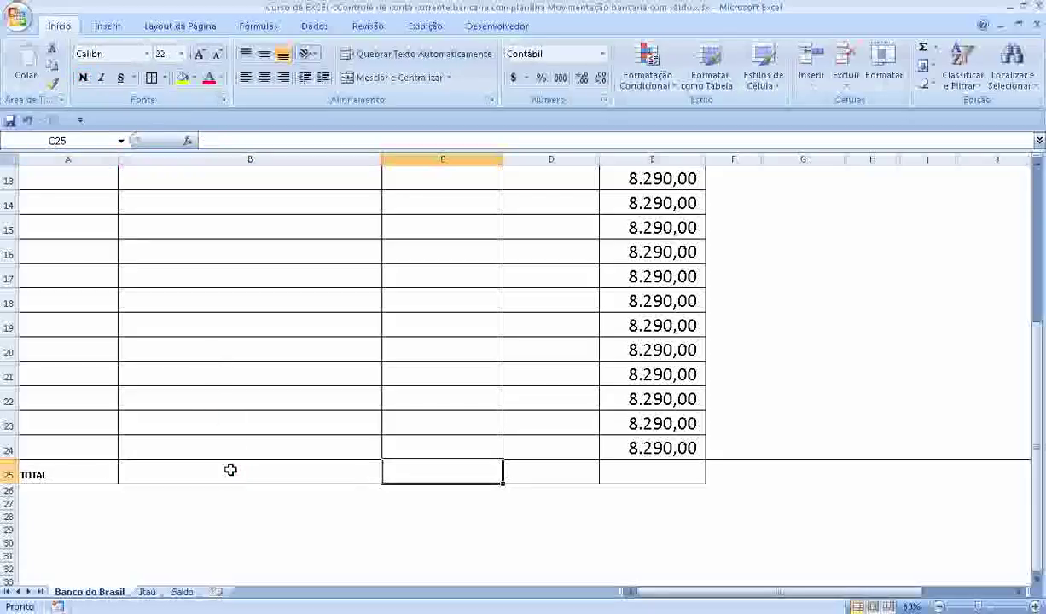
Total the entrada column in C25 with =SOMA(C8:C24), giving 560,00
left_click(922, 47)
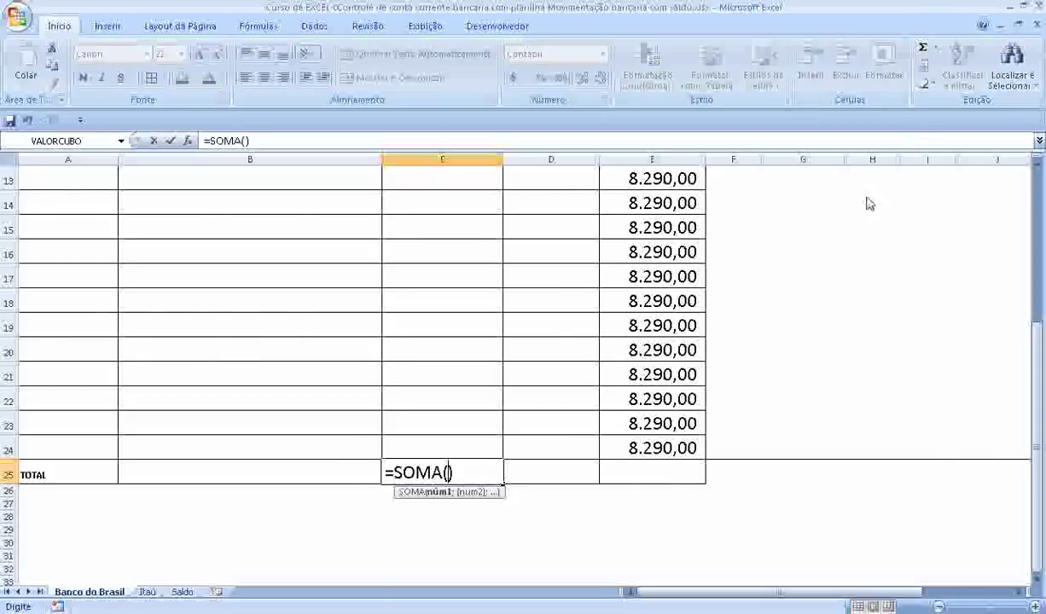
scroll(449, 425, "up", 4)
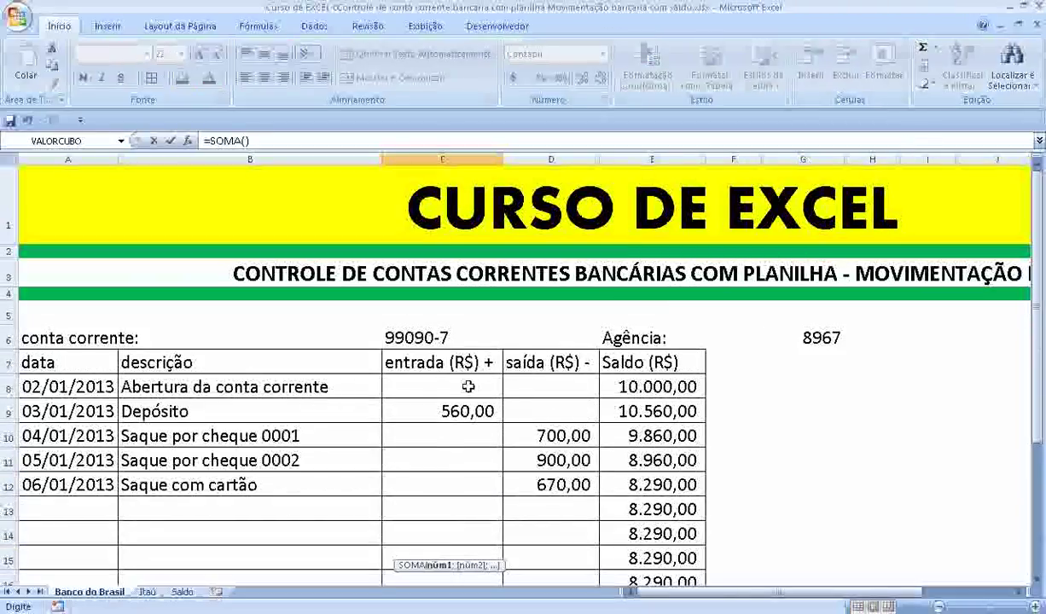
mouse_move(468, 378)
left_mouse_down()
mouse_move(458, 608)
mouse_move(446, 533)
left_mouse_up()
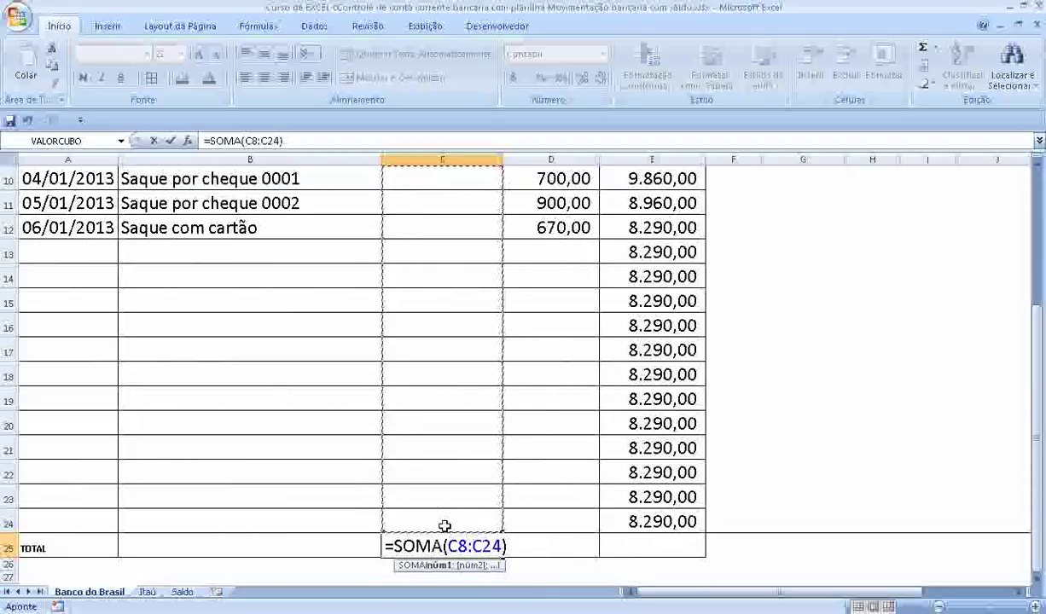
type(")")
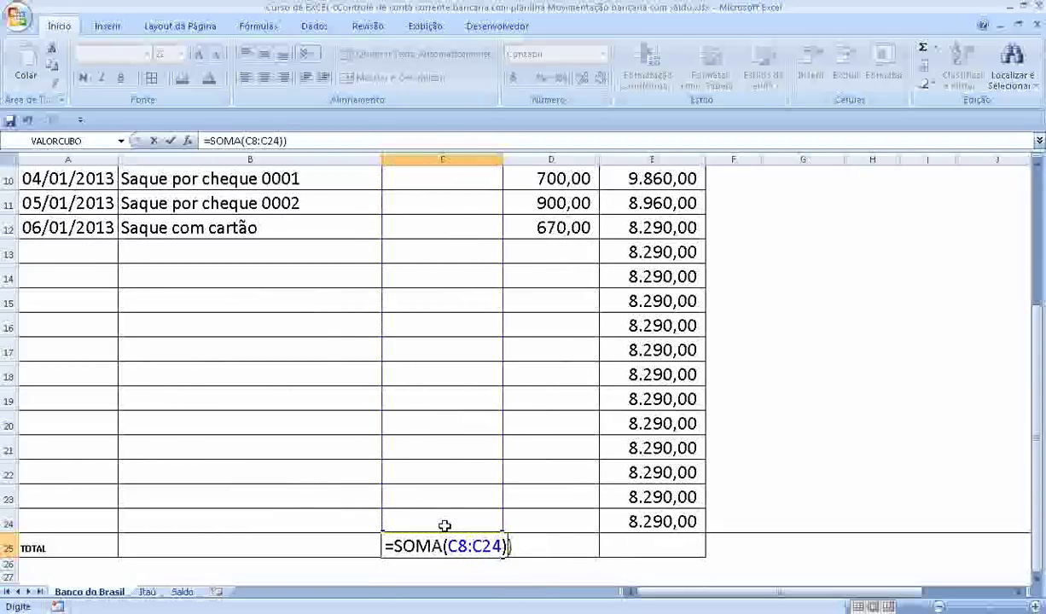
key("Return")
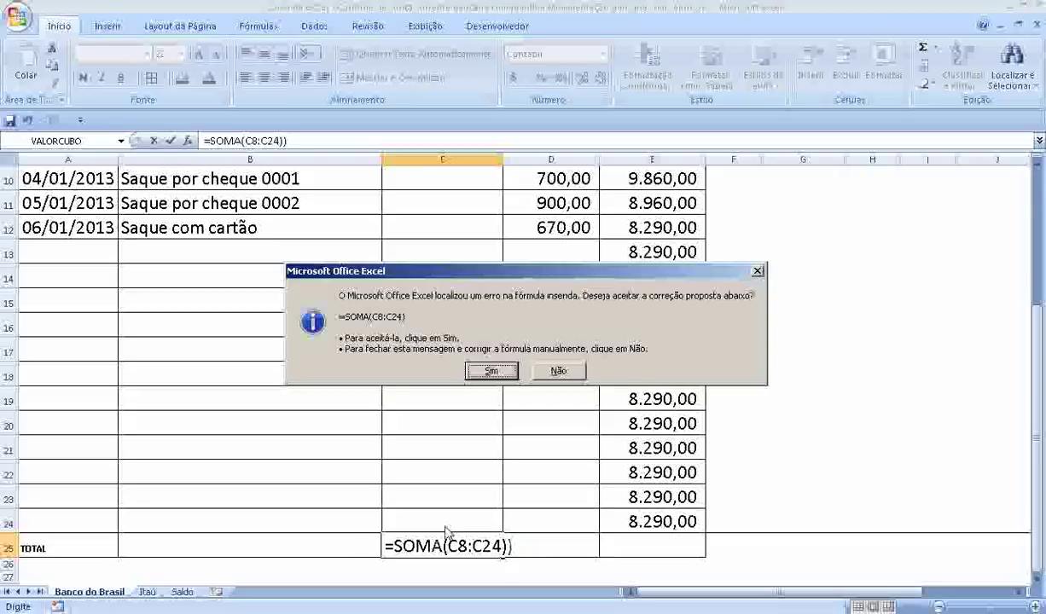
key("Return")
key("Up")
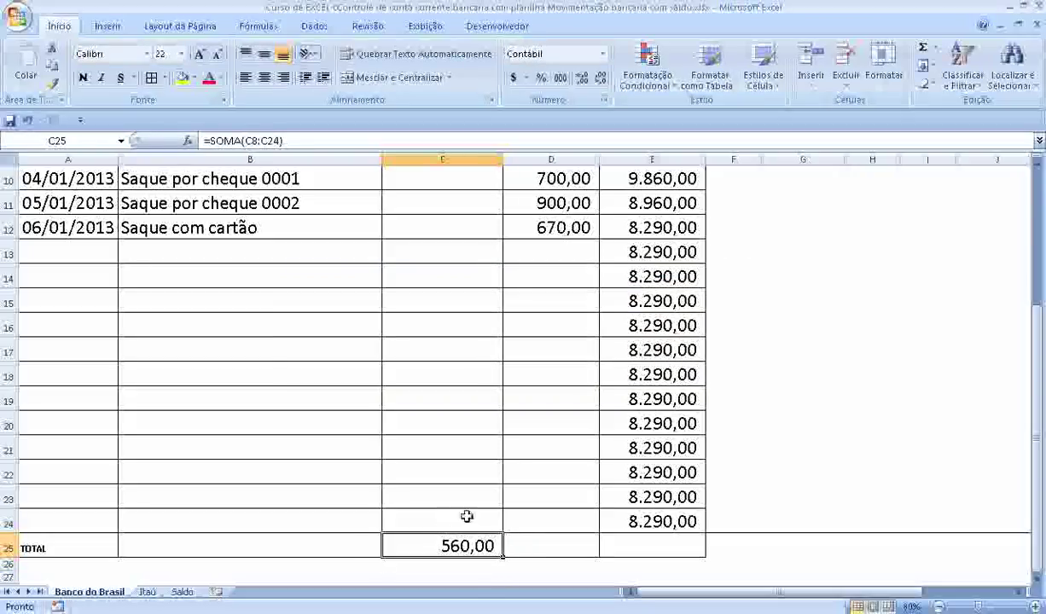
scroll(631, 333, "up", 2)
scroll(664, 358, "down", 2)
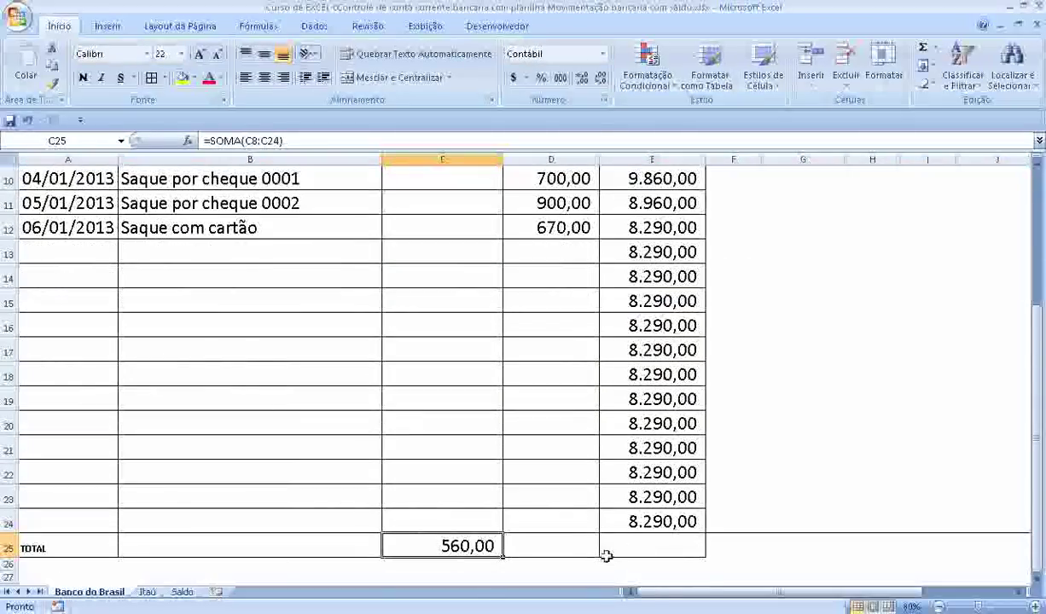
Copy the sum formula into D25 for a saída total of 2.270,00
key("ctrl+c")
left_click(530, 551)
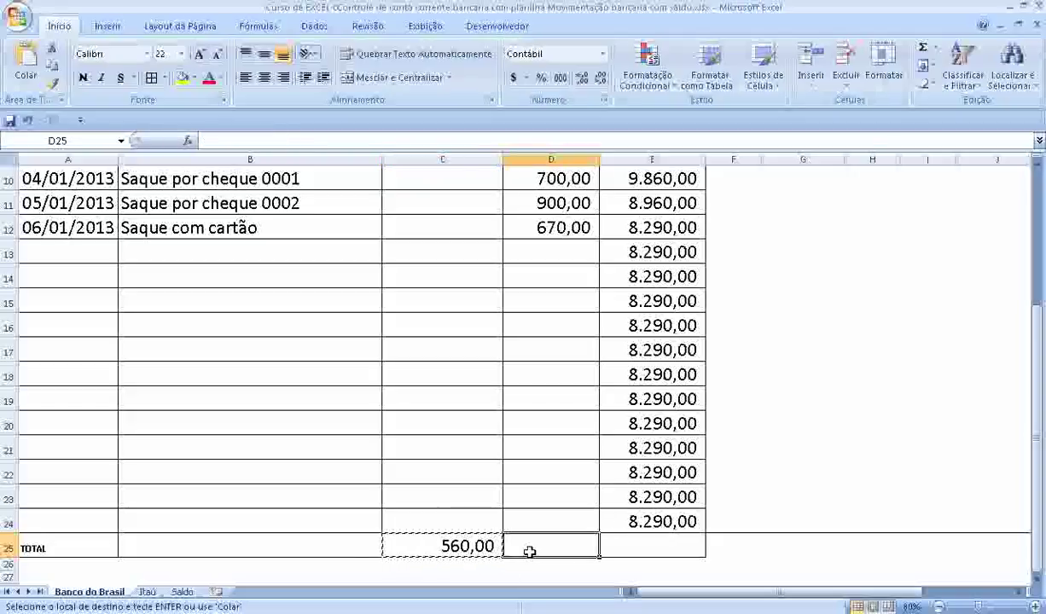
key("ctrl+v")
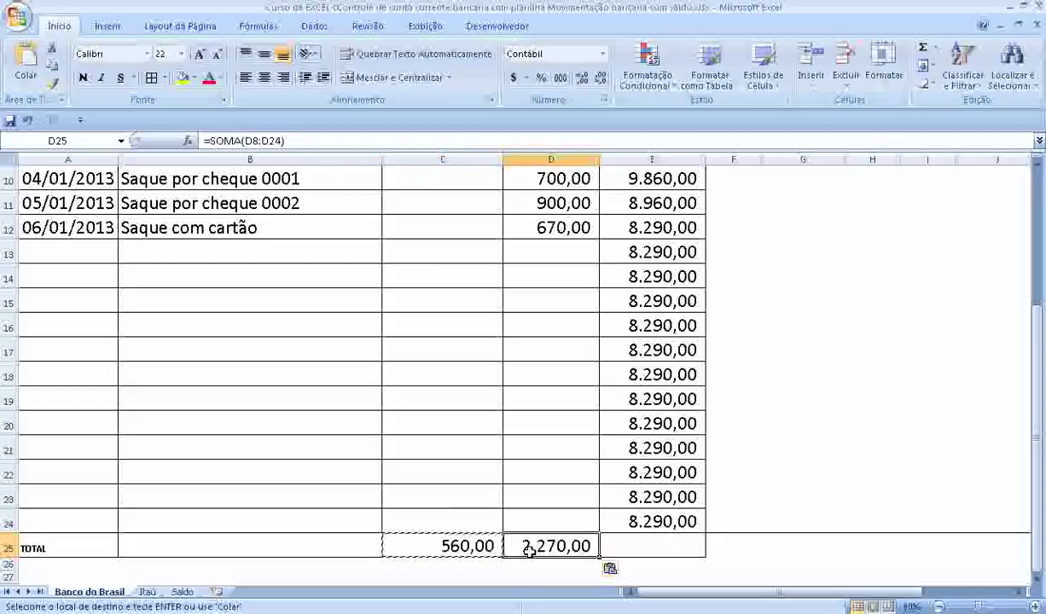
key("Right")
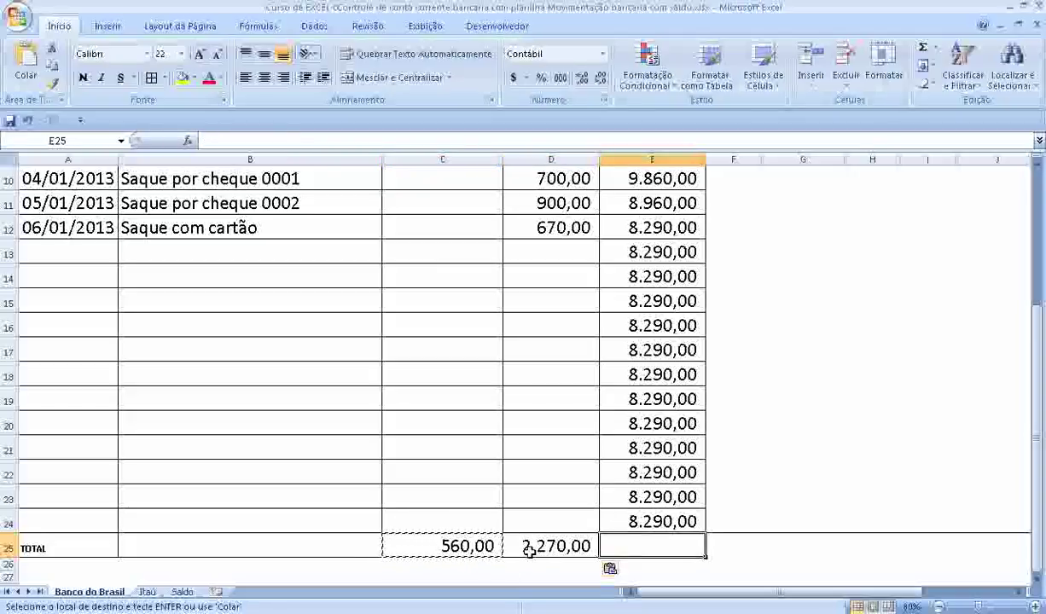
Enter =E8+C25-D25 in E25 for a final balance of 8.290,00
type("=")
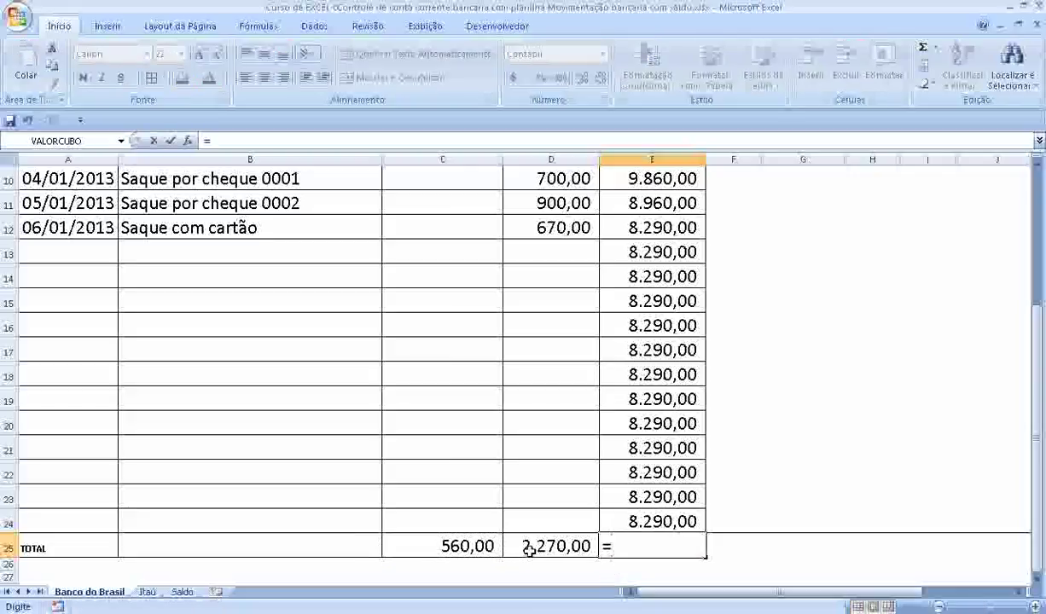
scroll(479, 444, "up", 3)
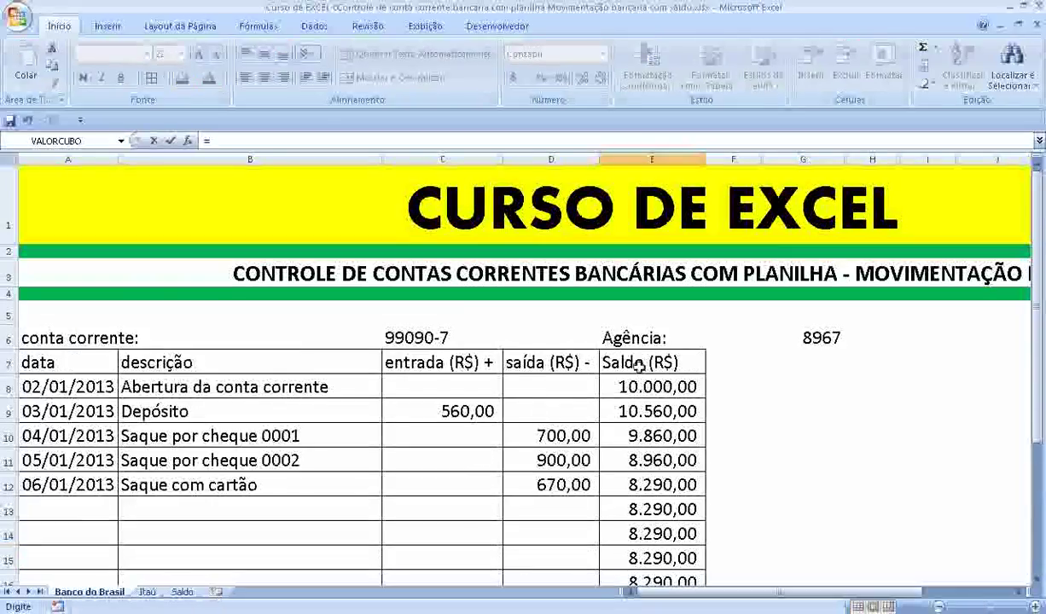
left_click(644, 386)
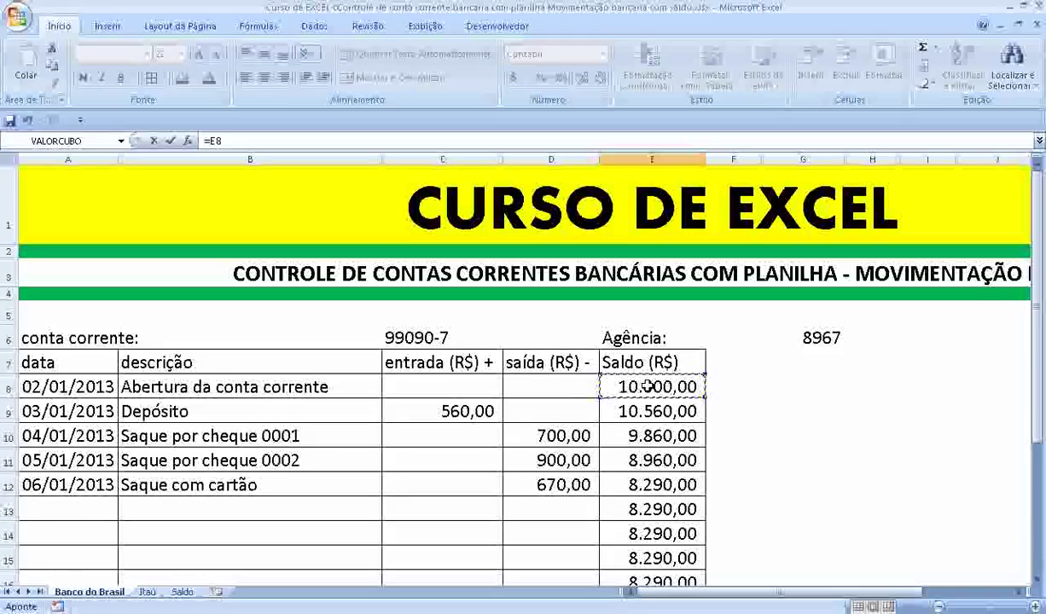
type("+")
scroll(648, 386, "down", 4)
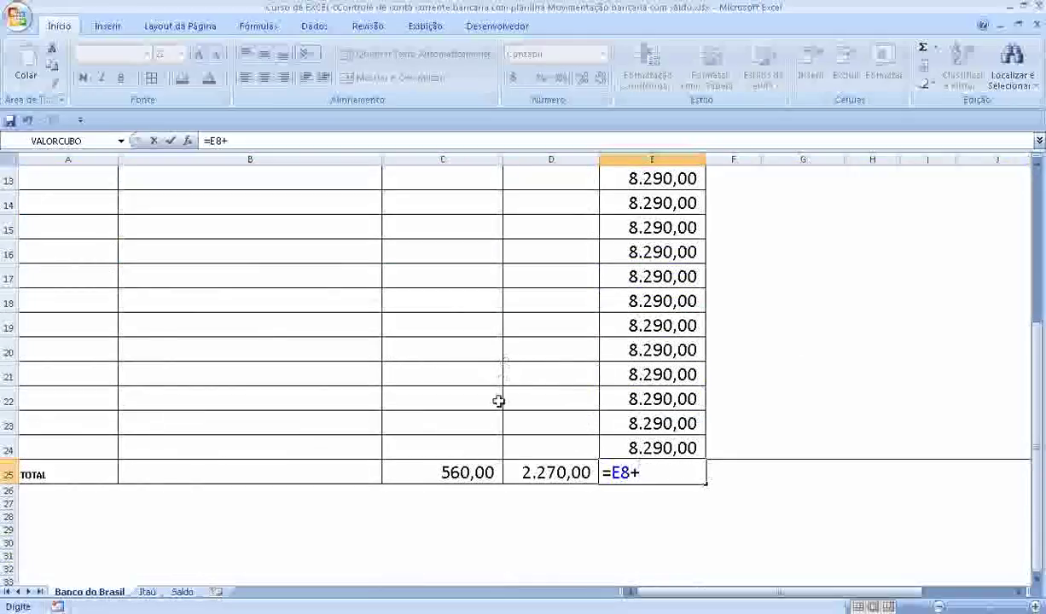
left_click(452, 473)
type("-")
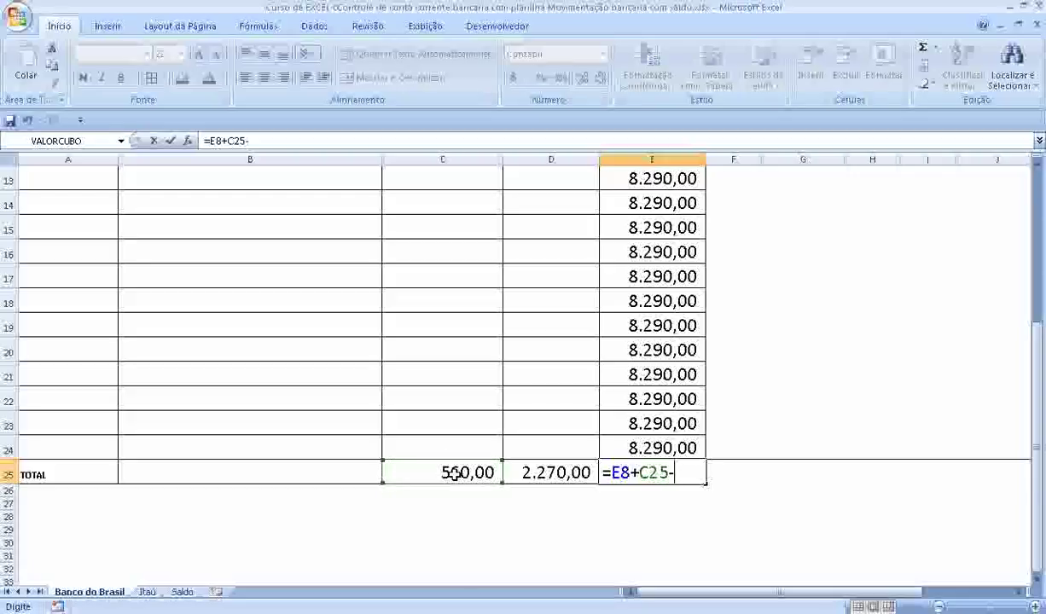
left_click(538, 472)
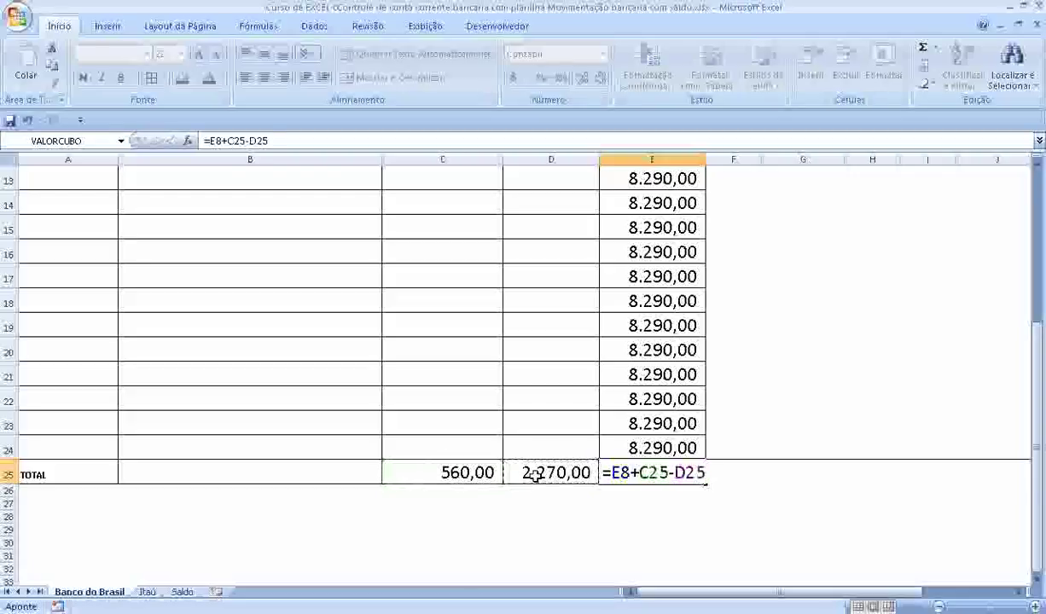
key("Return")
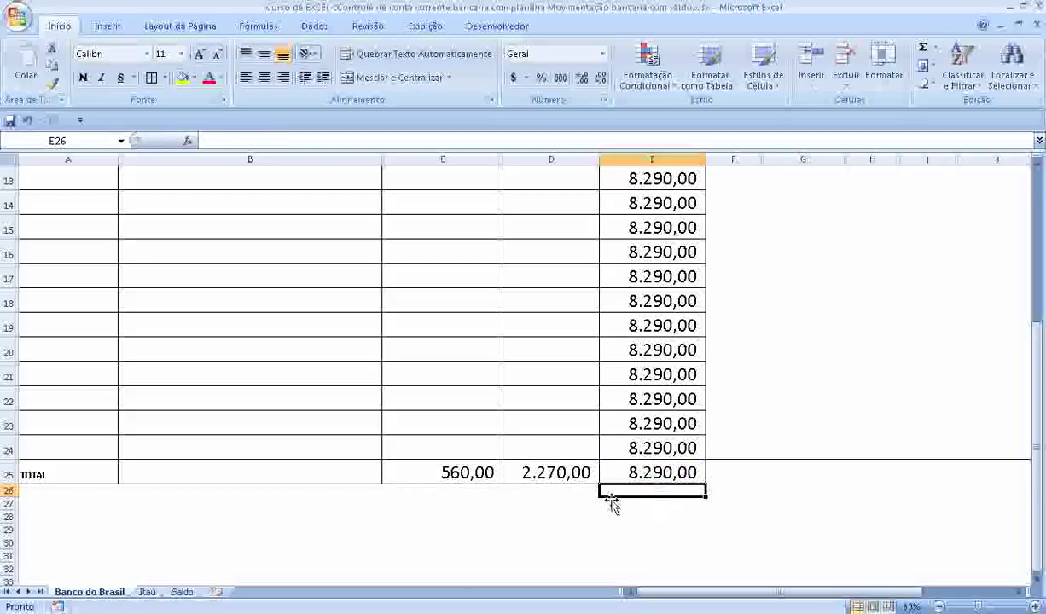
Label D26 'DIFERENÇA' and enter the difference formula =E24-E25 in E26
left_click(568, 490)
type("DI")
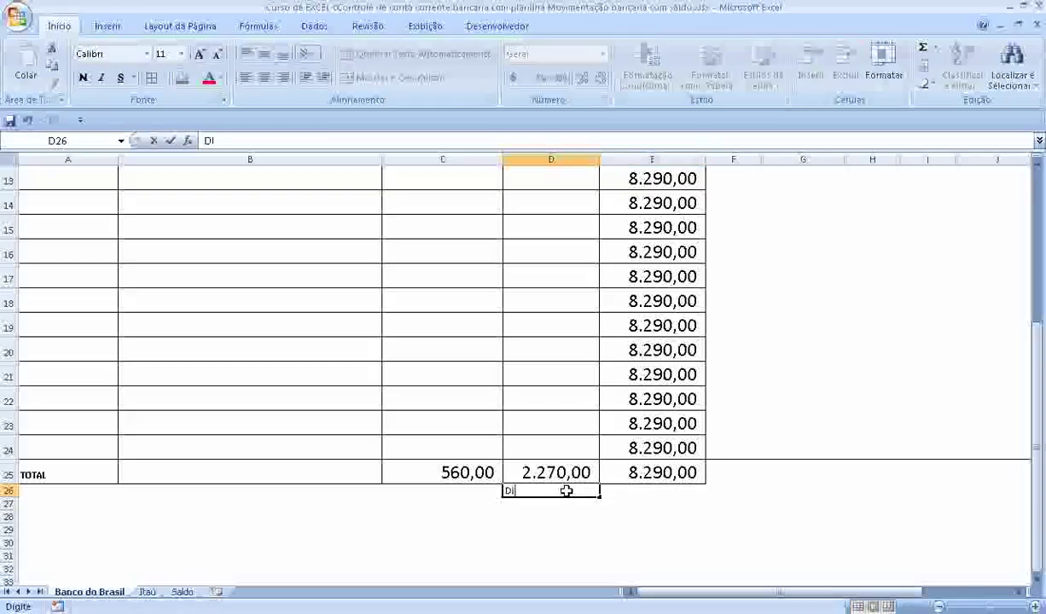
type("FERENÇA")
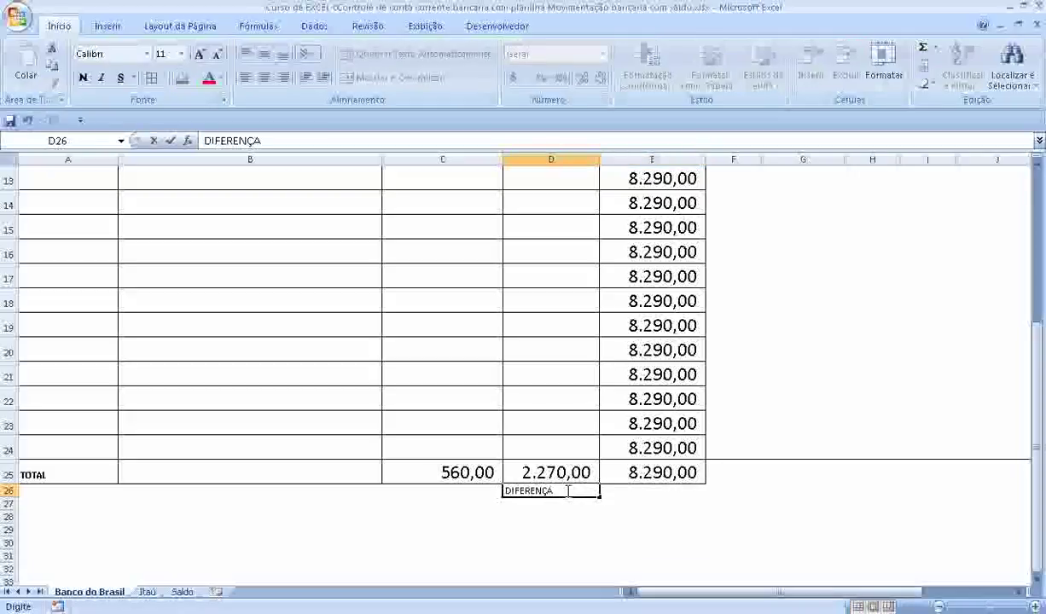
key("Return")
left_click(634, 493)
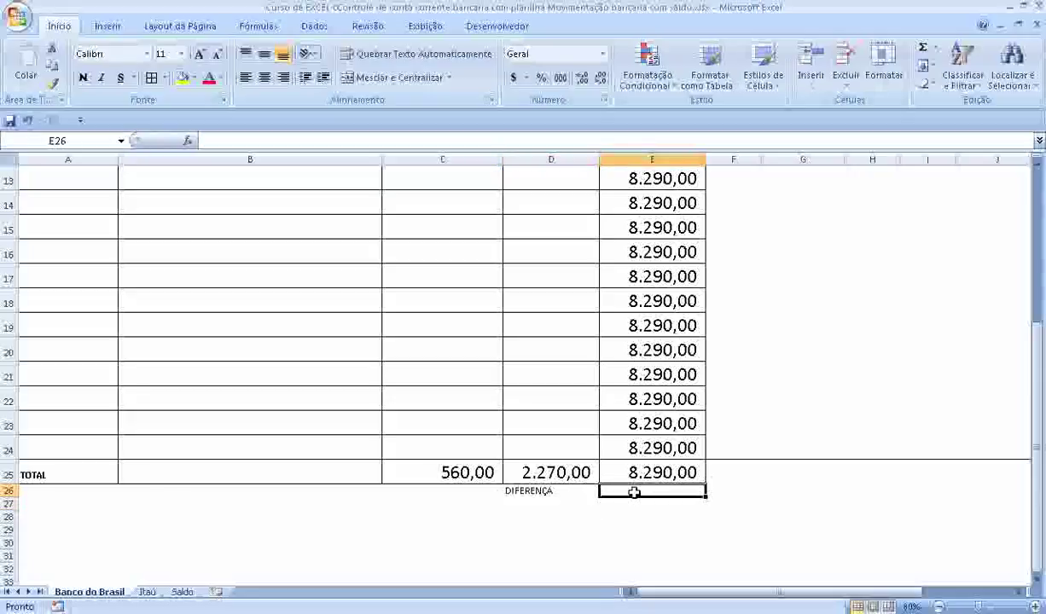
type("=")
left_click(673, 446)
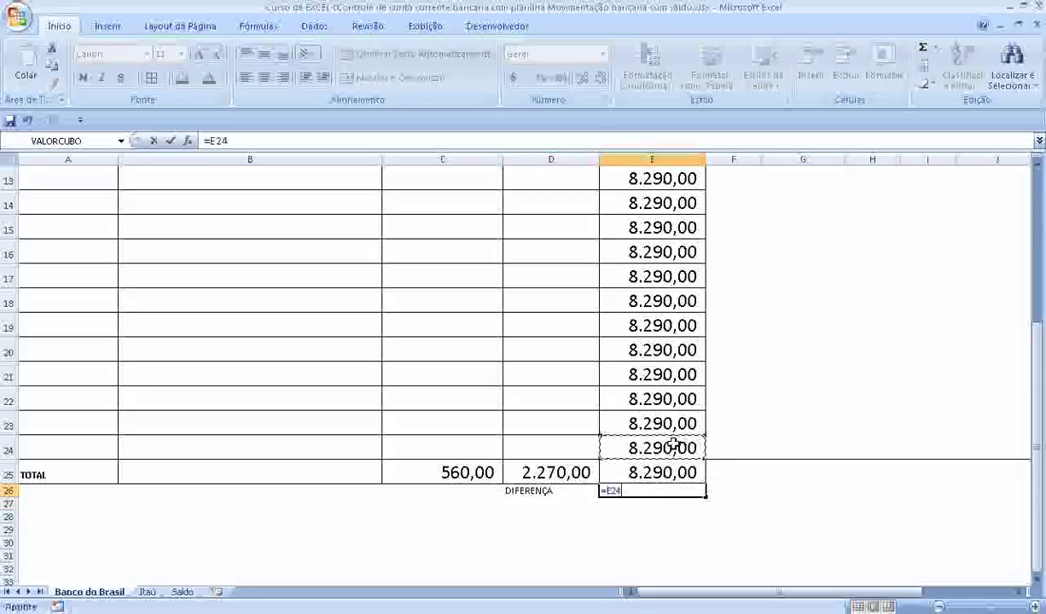
type("-")
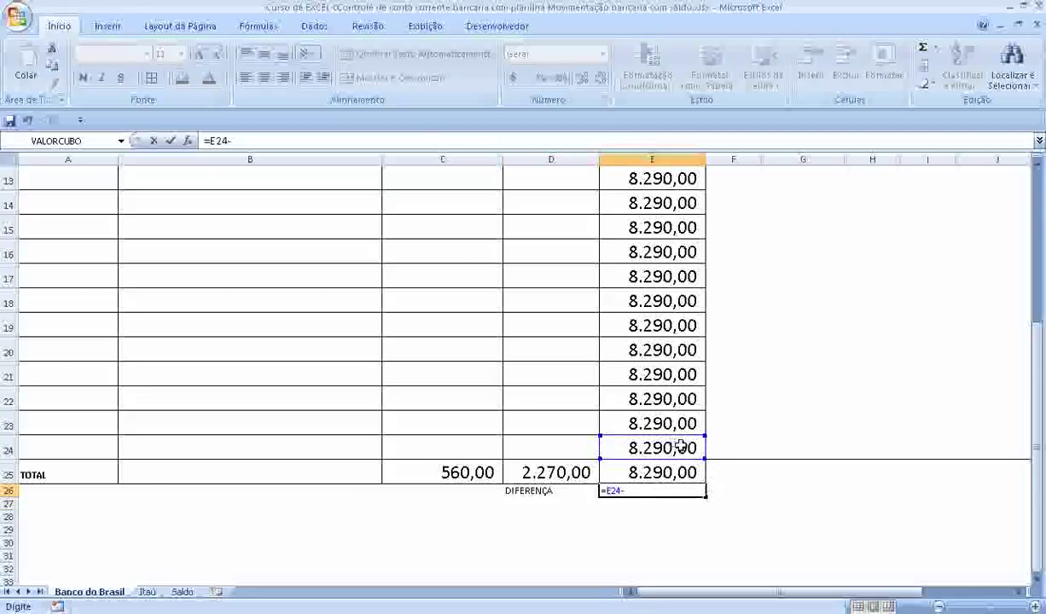
left_click(662, 468)
key("Return")
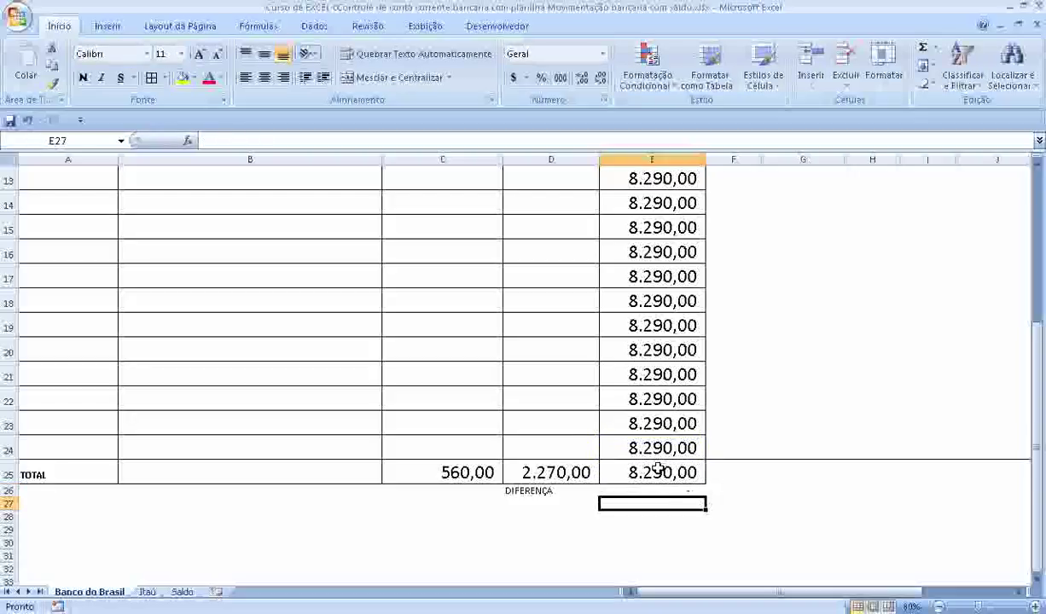
left_click(663, 490)
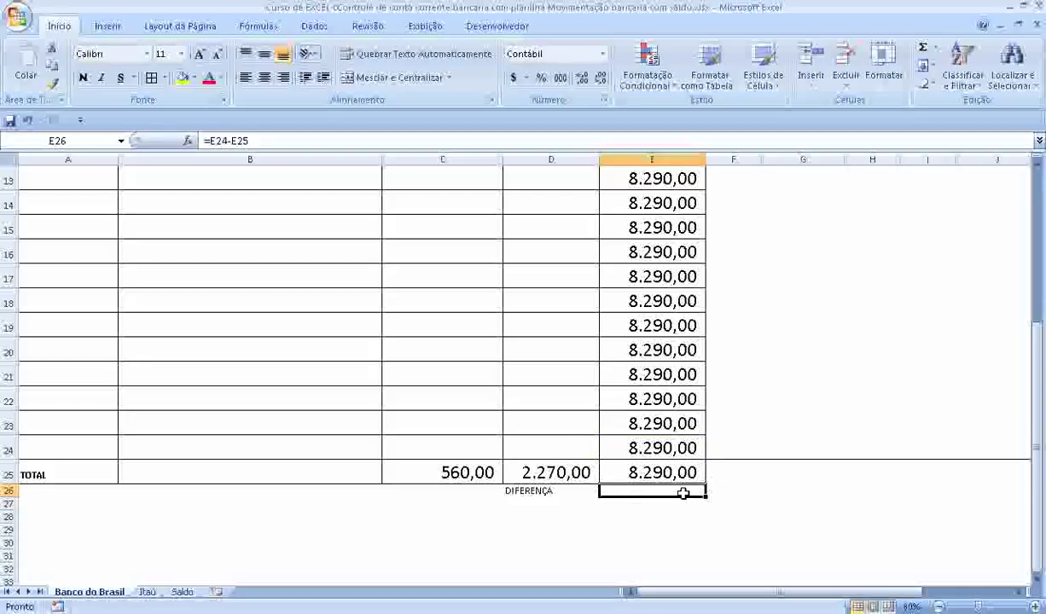
Make row 26 taller with its DIFERENÇA text bold at size 14
left_click(509, 495)
left_click_drag(510, 495, 632, 492)
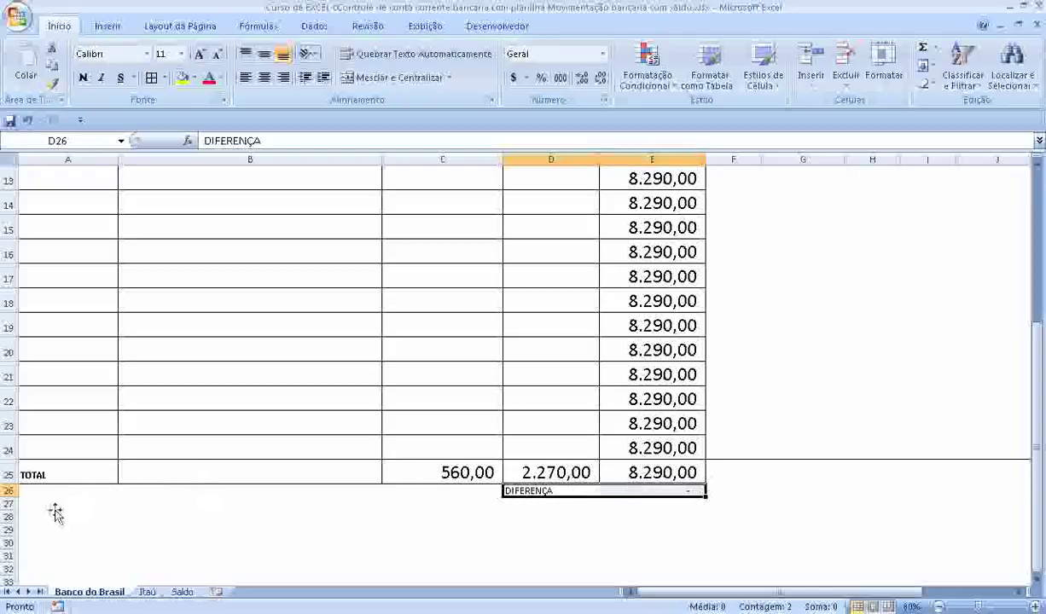
left_click_drag(10, 498, 10, 512)
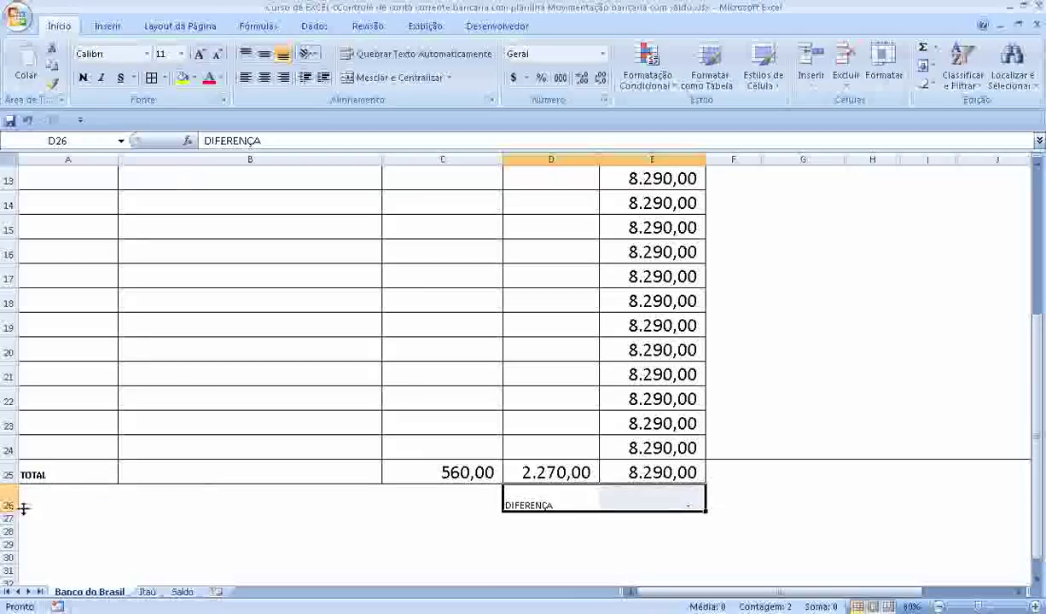
left_click(199, 53)
left_click(199, 52)
left_click(82, 77)
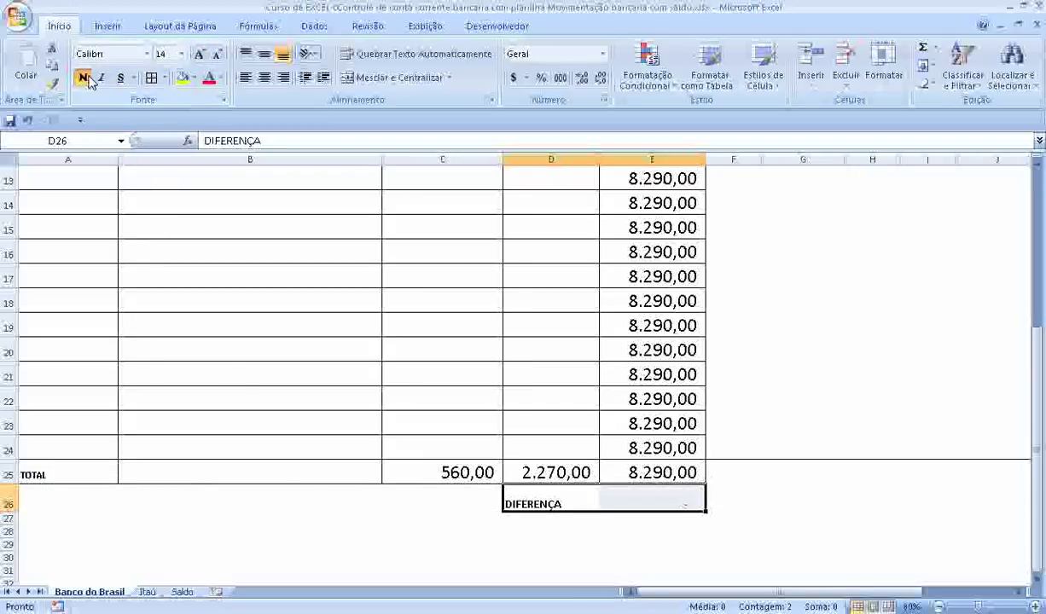
left_click(401, 504)
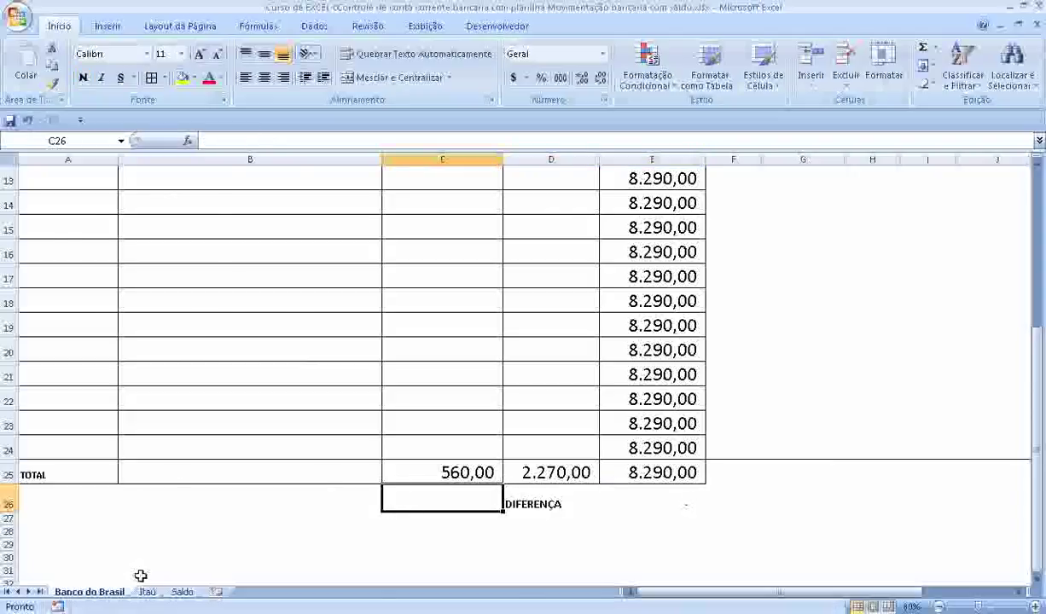
Copy the table range A6:E26
scroll(149, 437, "up", 4)
left_click(73, 339)
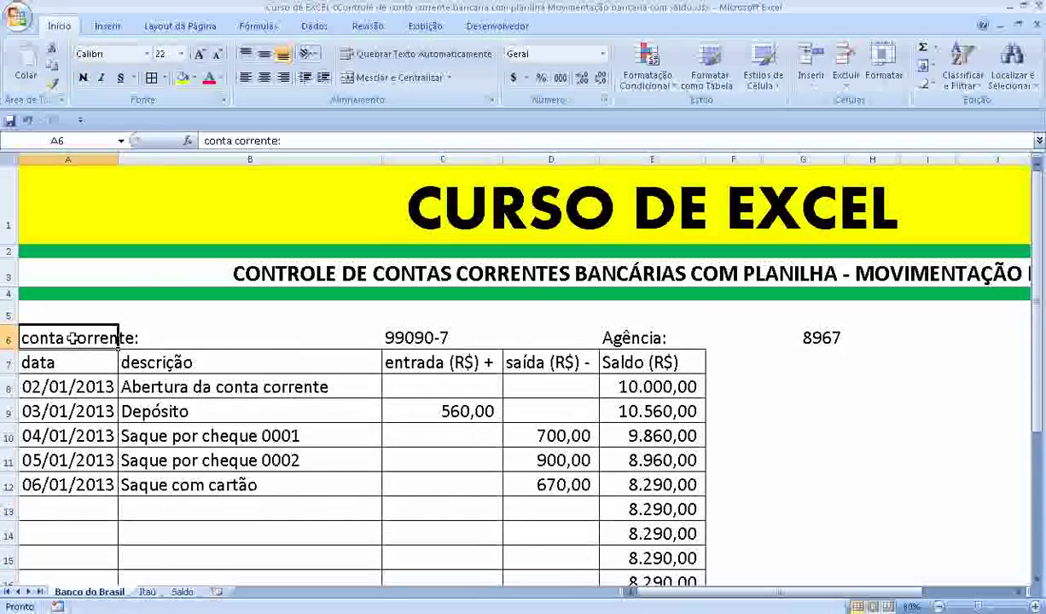
key("shift+Right")
key("shift+Right")
key("shift+Right")
key("shift+Right")
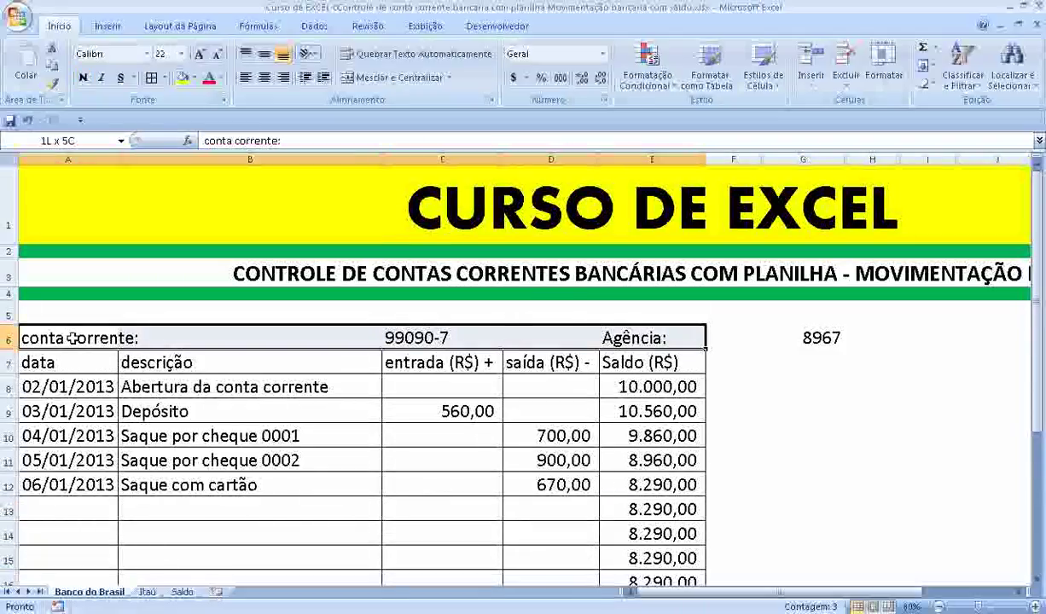
key("shift+Down")
key("shift+Down")
key("shift+Down")
key("shift+Down")
key("shift+Down")
key("shift+Down")
key("shift+Down")
key("shift+Down")
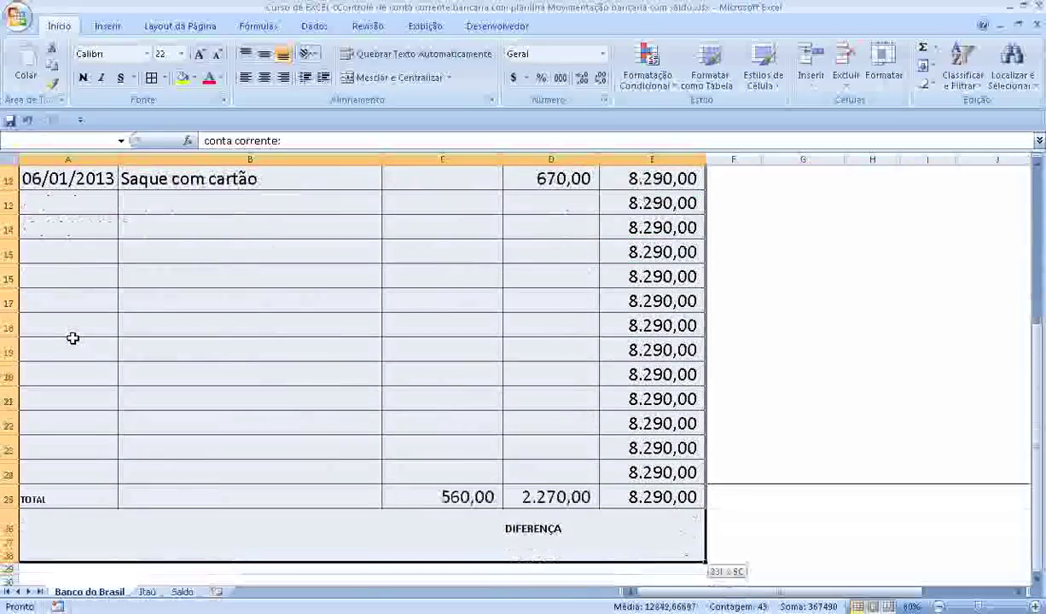
key("shift+Down")
key("shift+Up")
key("shift+Up")
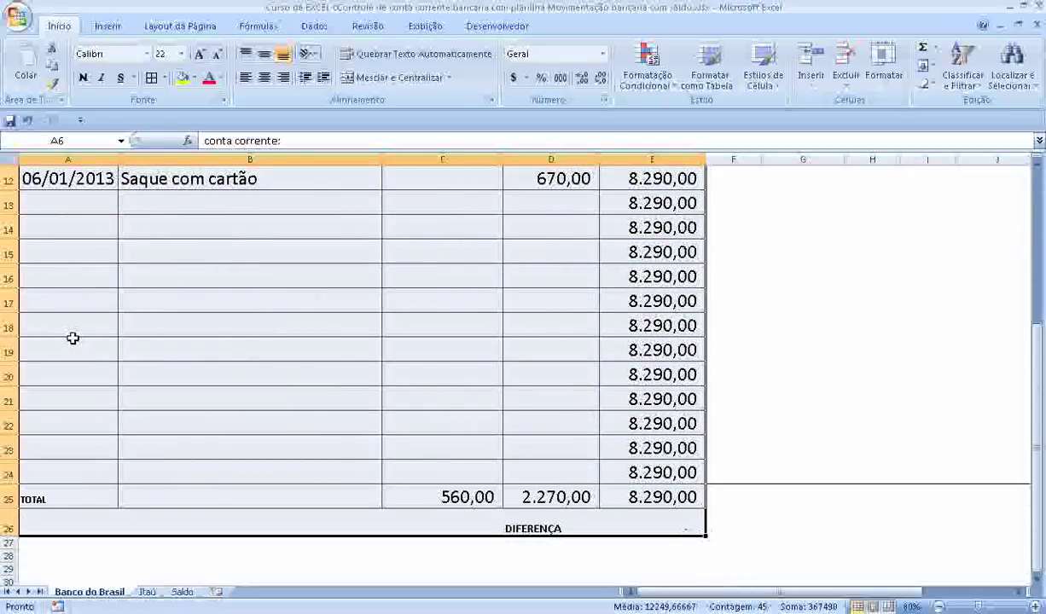
key("ctrl+c")
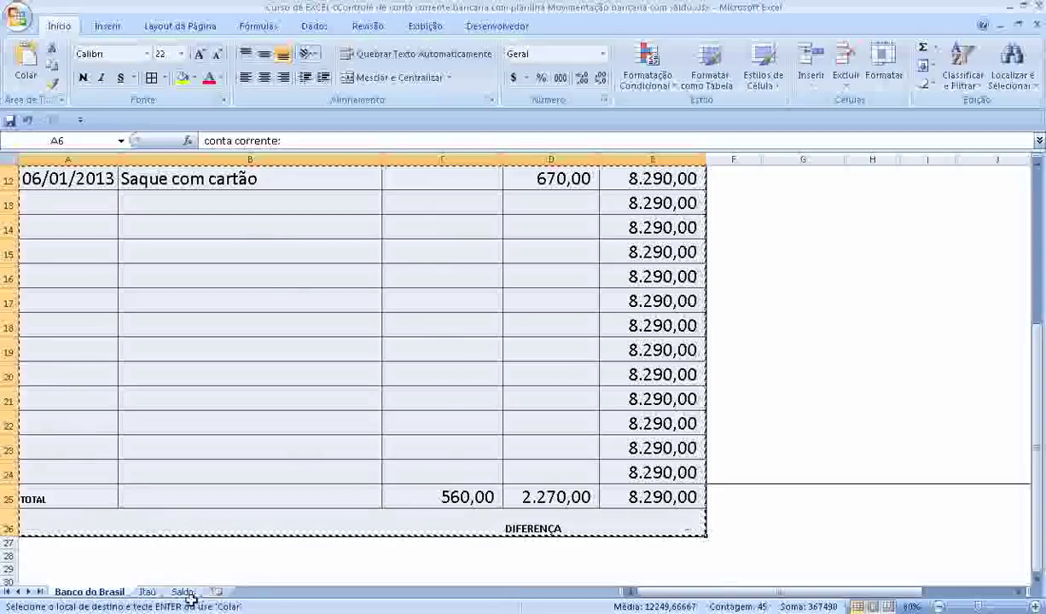
Paste the copied account table into the Itaú sheet at cell A6
left_click(150, 593)
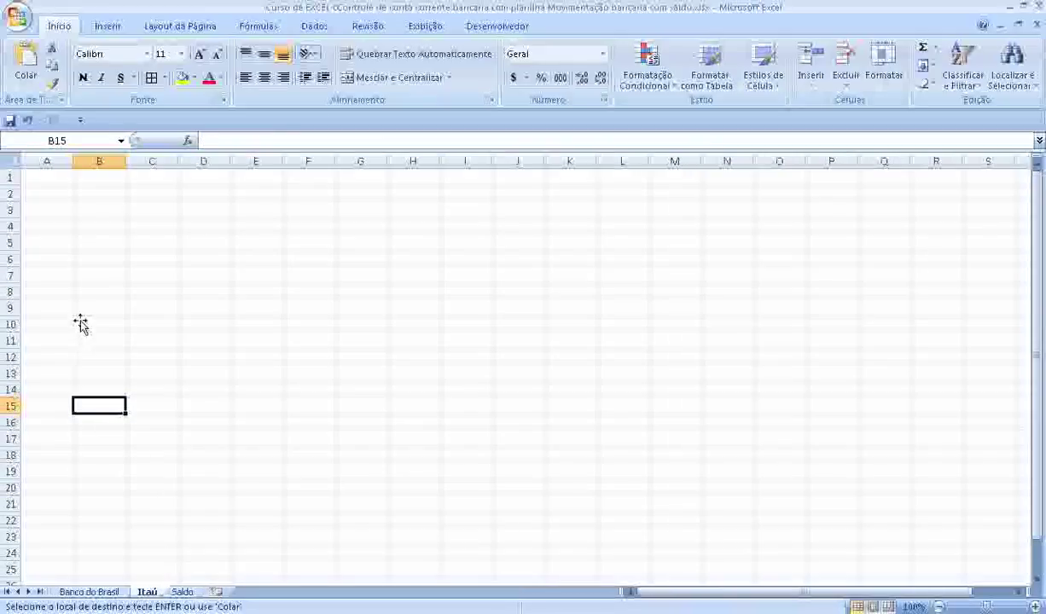
left_click(41, 265)
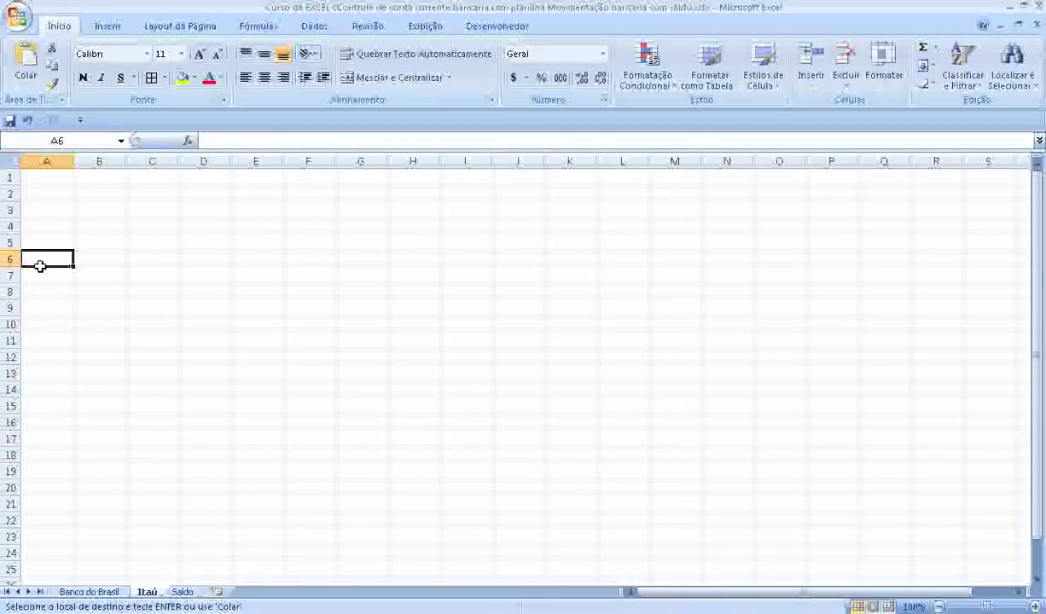
key("ctrl+v")
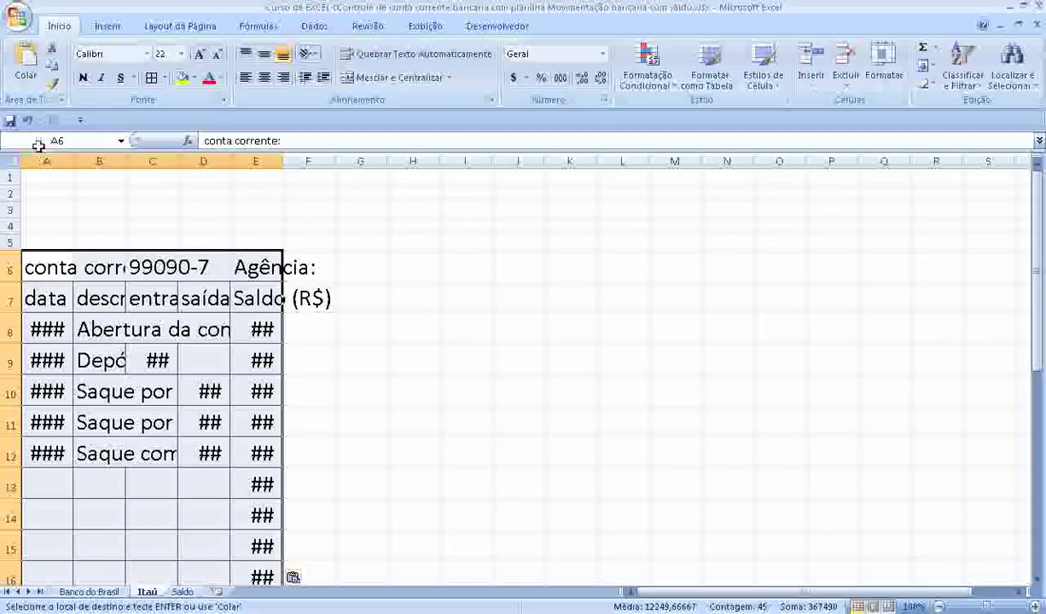
AutoFit columns A–E so every entry displays fully, then select the TOTAL and DIFERENÇA rows
left_click_drag(45, 155, 260, 161)
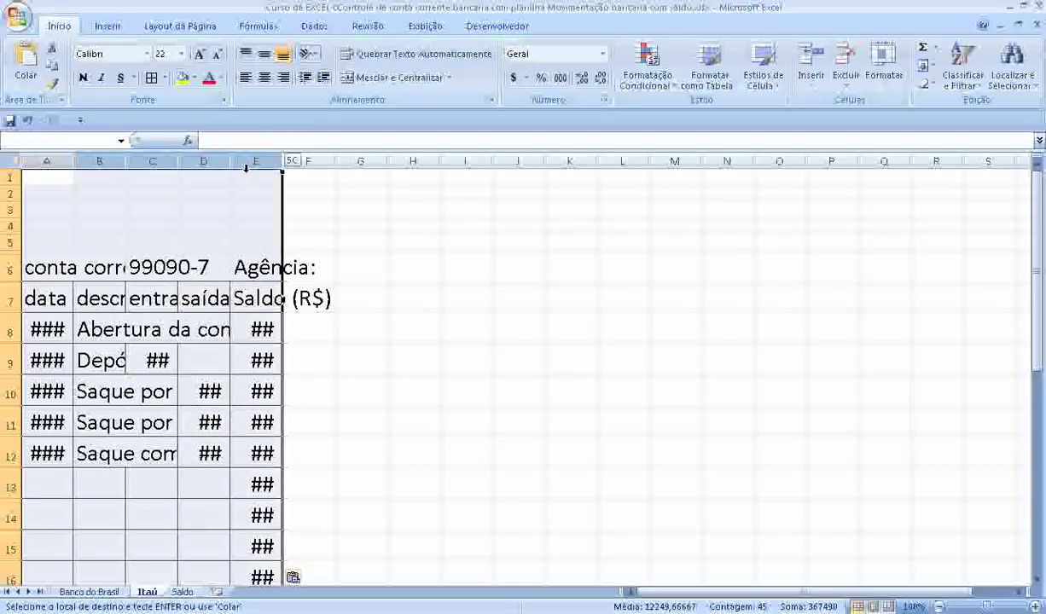
double_click(177, 161)
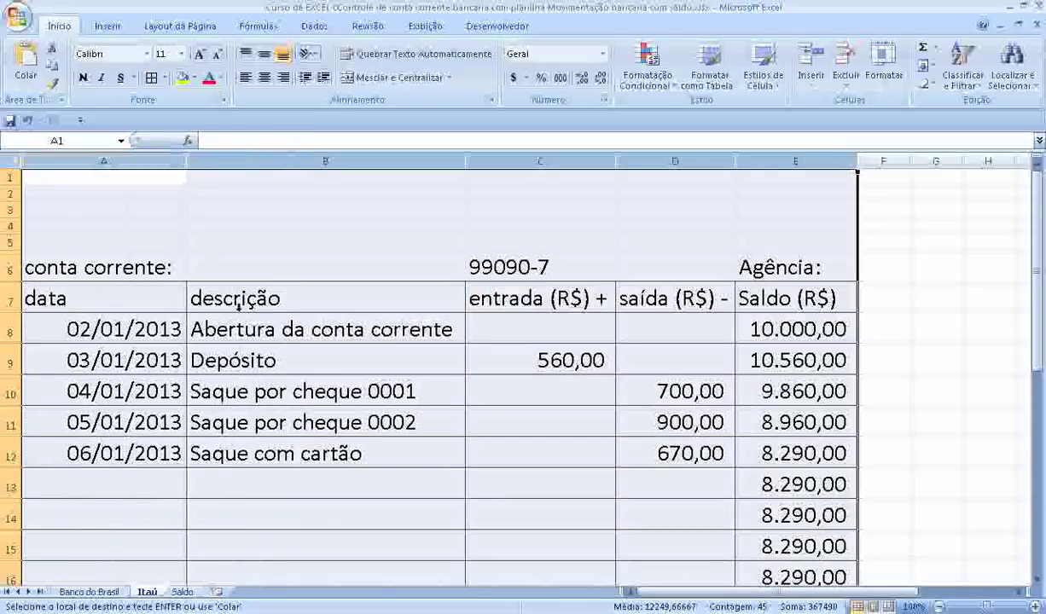
left_click(268, 365)
scroll(342, 392, "down", 6)
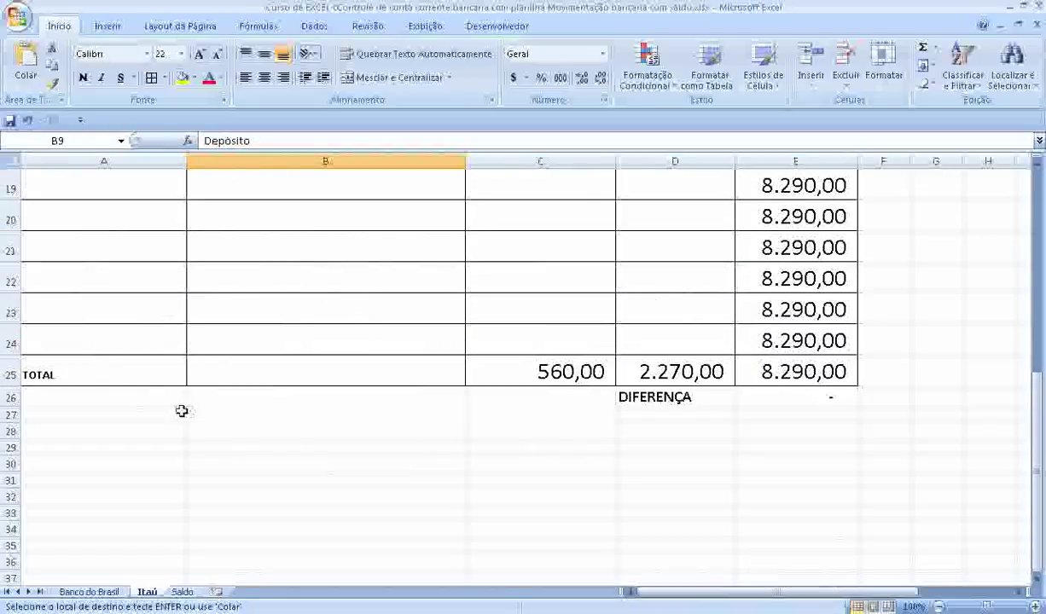
mouse_move(101, 367)
left_mouse_down()
mouse_move(627, 397)
mouse_move(777, 368)
left_mouse_up()
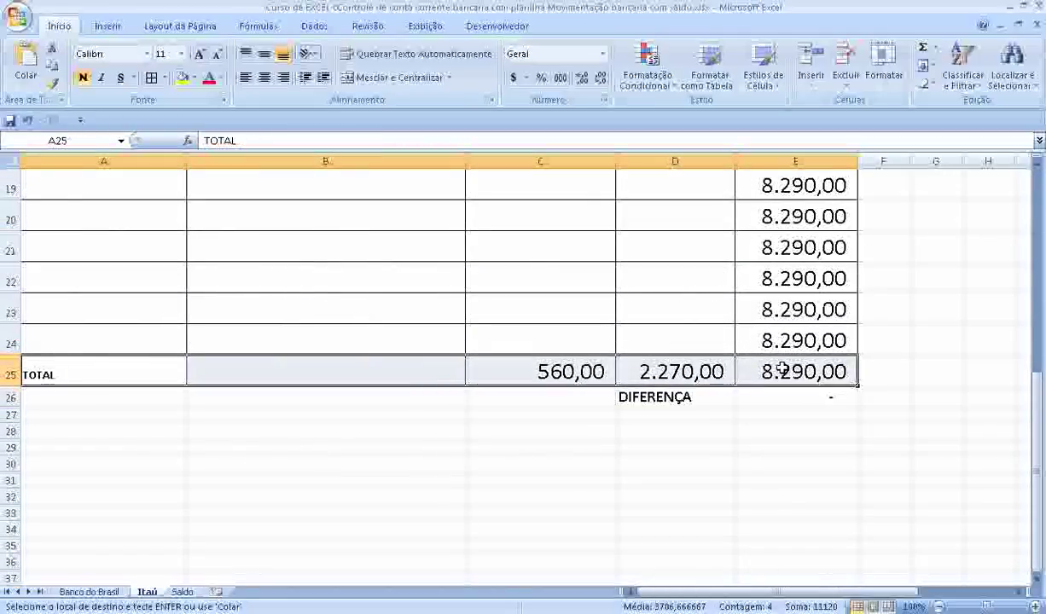
scroll(772, 368, "up", 5)
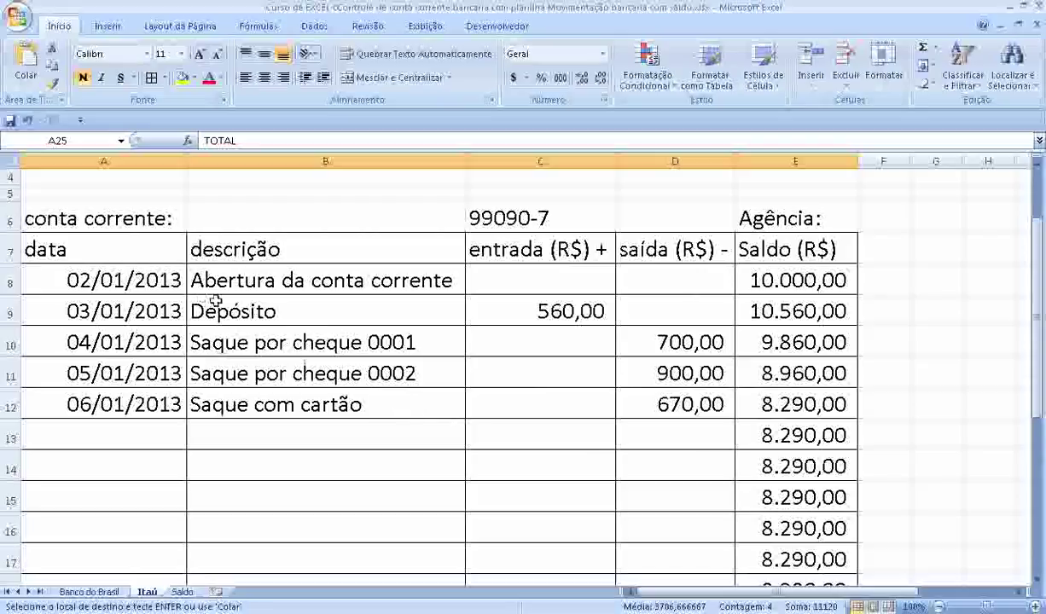
Enter an Itaú opening balance of 8000 and withdrawals of 7.000, 678 and 100
left_click(777, 281)
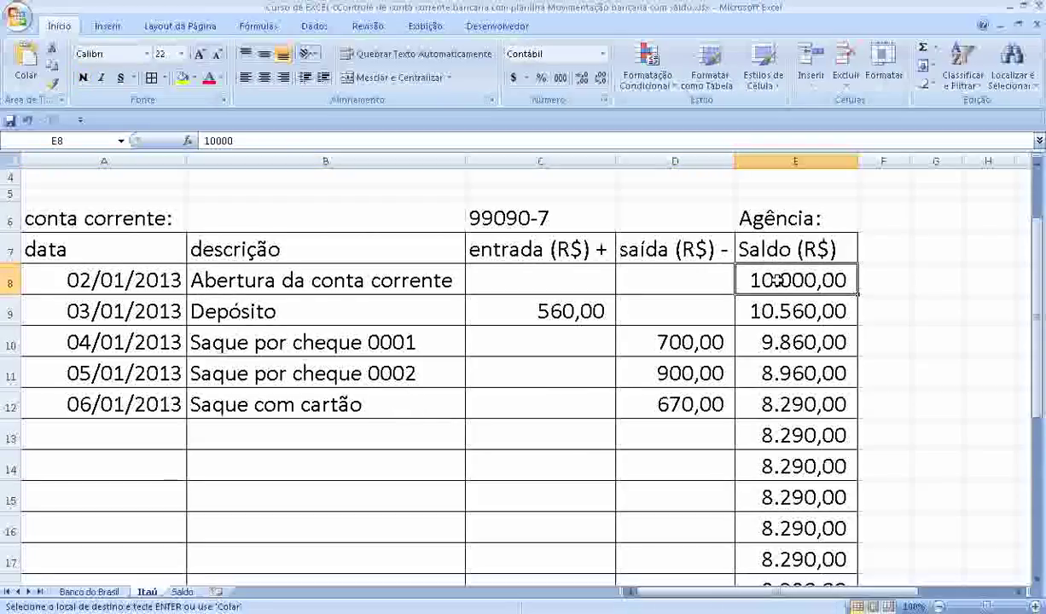
type("8000")
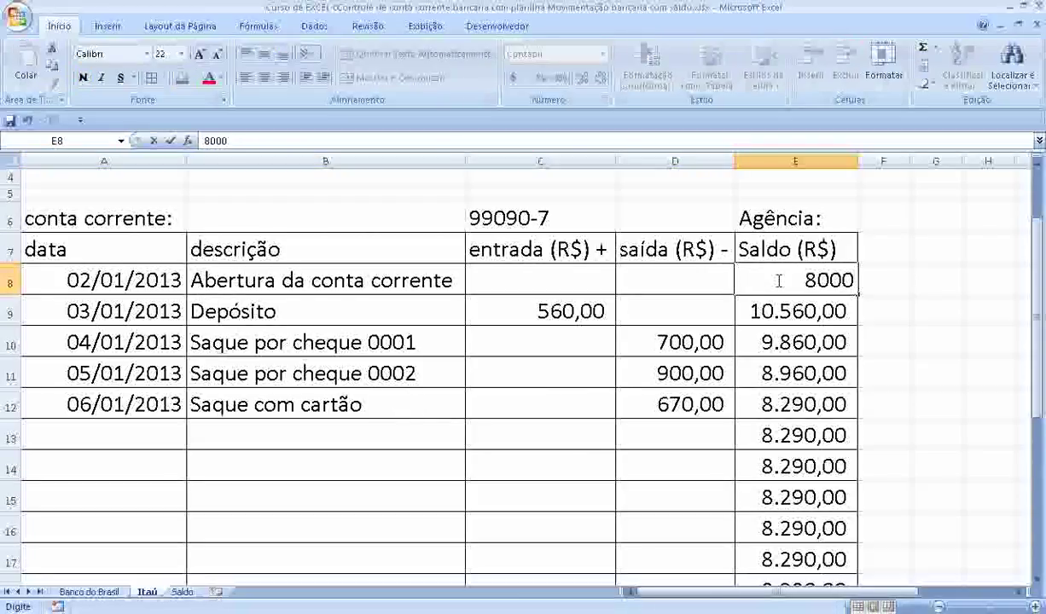
key("Return")
left_click(718, 342)
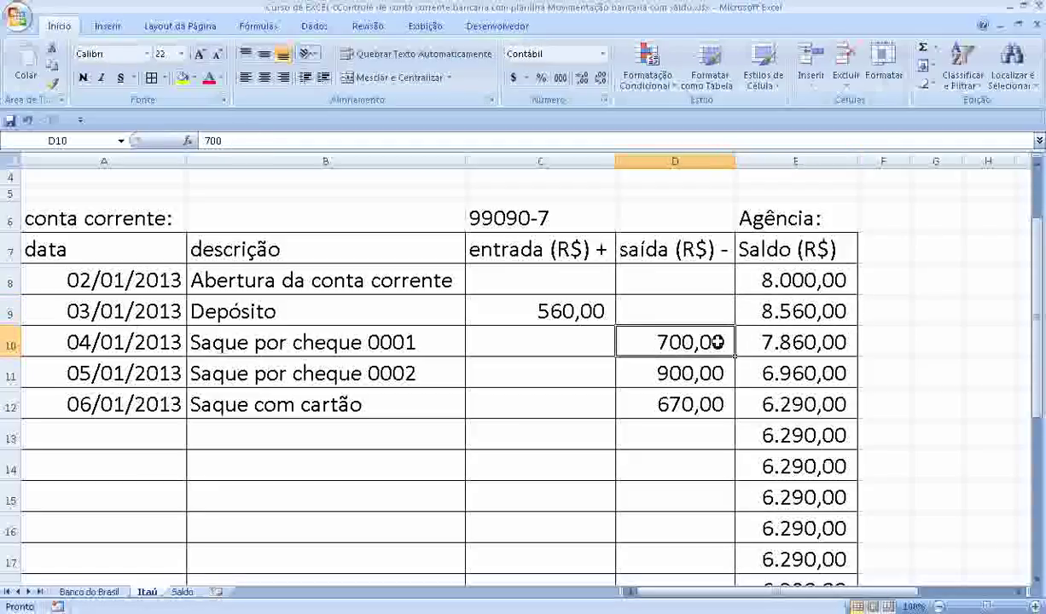
type("7.000")
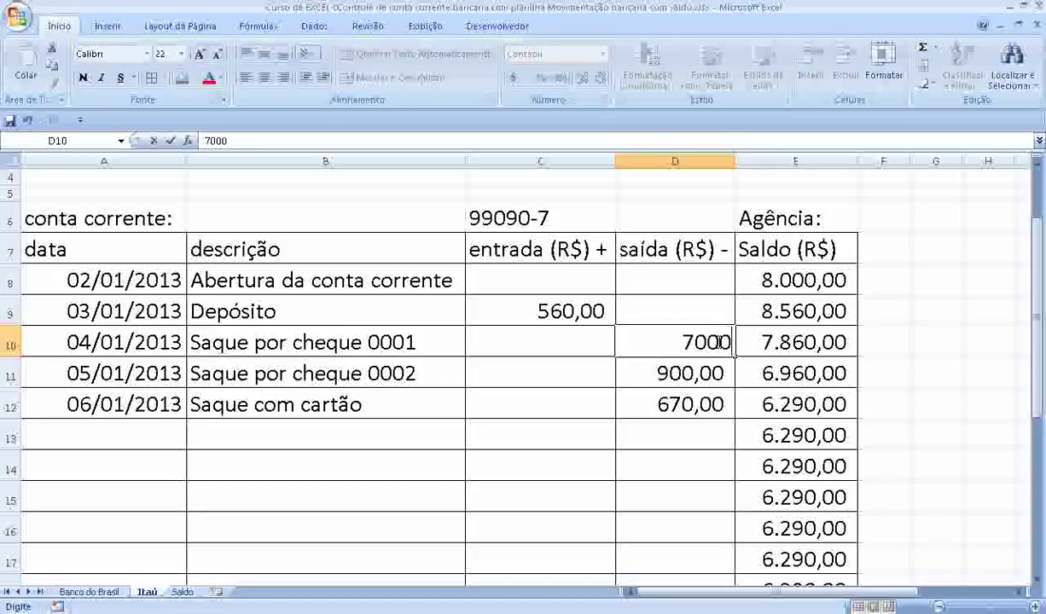
key("Return")
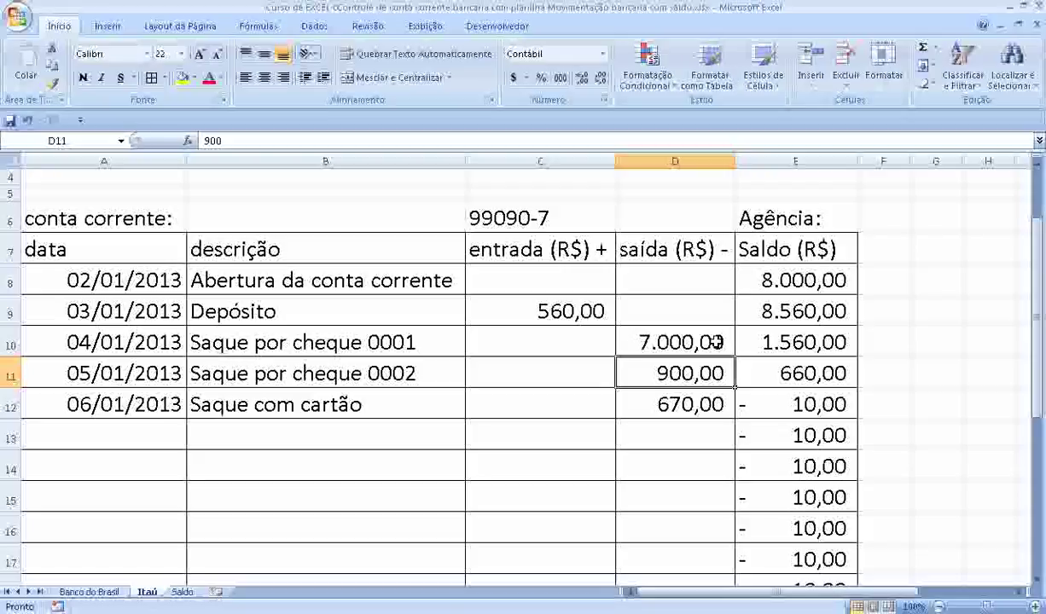
type("678")
key("Return")
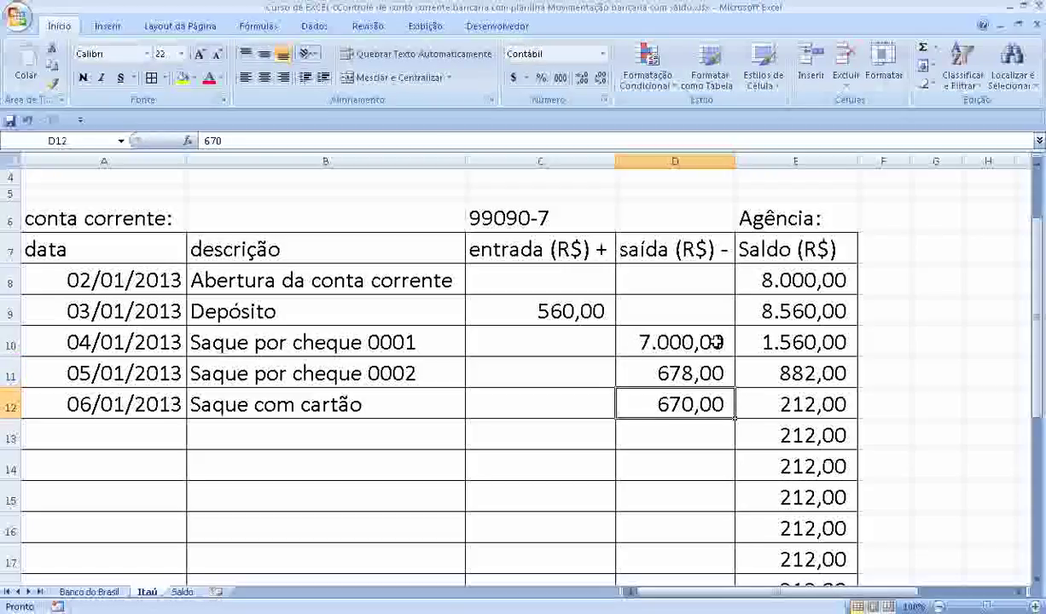
type("1")
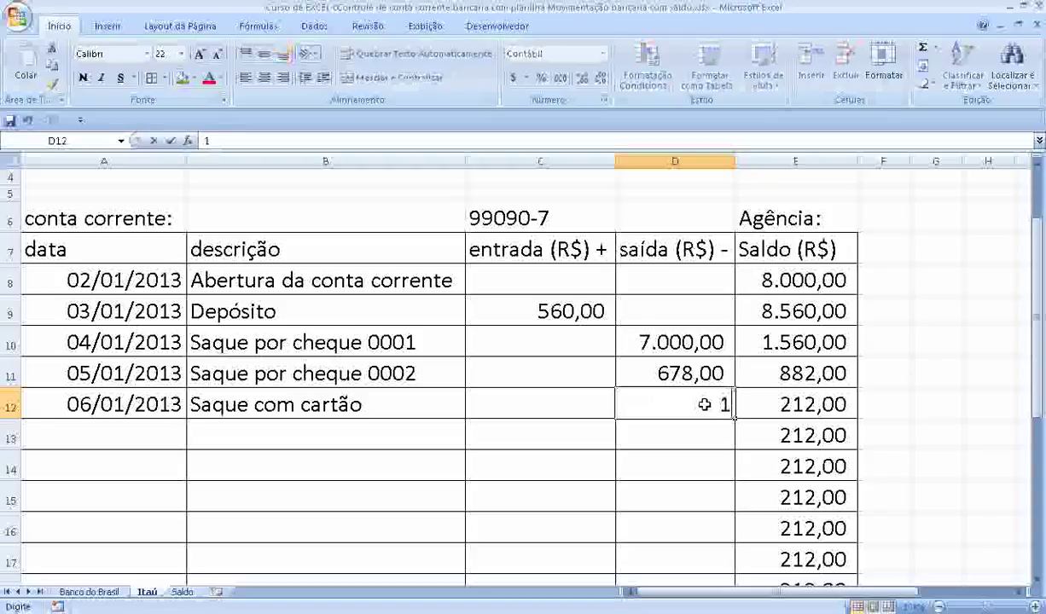
type("00")
key("Return")
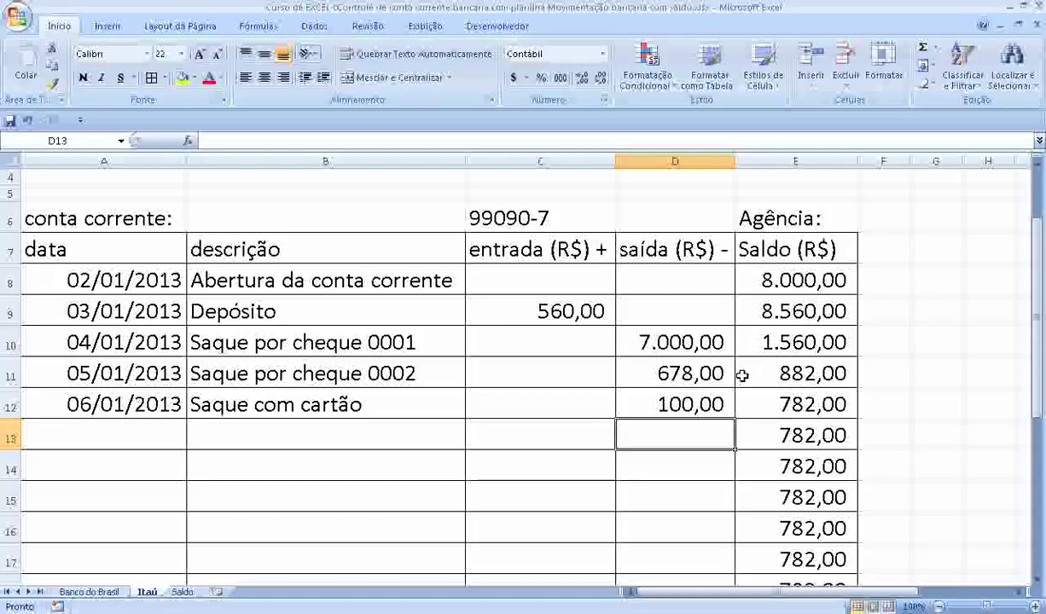
Change the D12 withdrawal from 100 to 1200
left_click(703, 402)
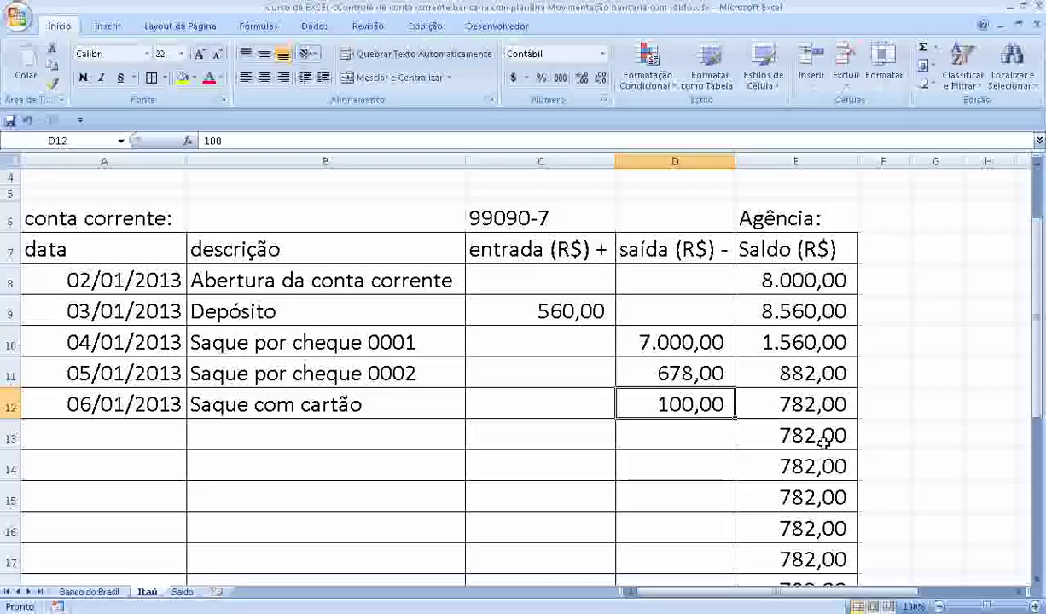
type("1200")
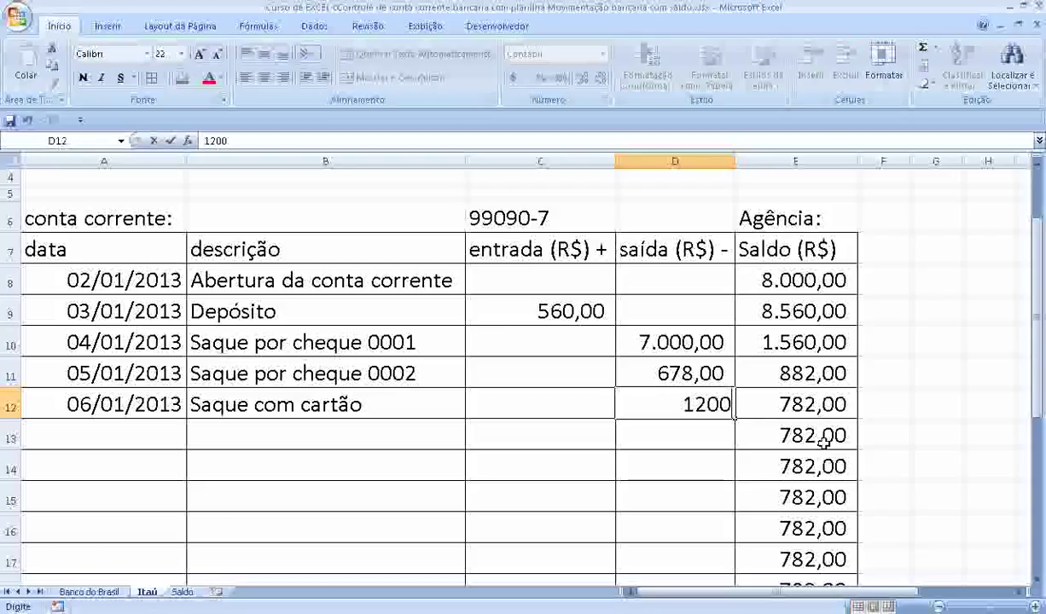
key("Return")
Check the balance, totals and DIFERENÇA formulas in E12, C25, D25, E25 and E26
left_click(752, 399)
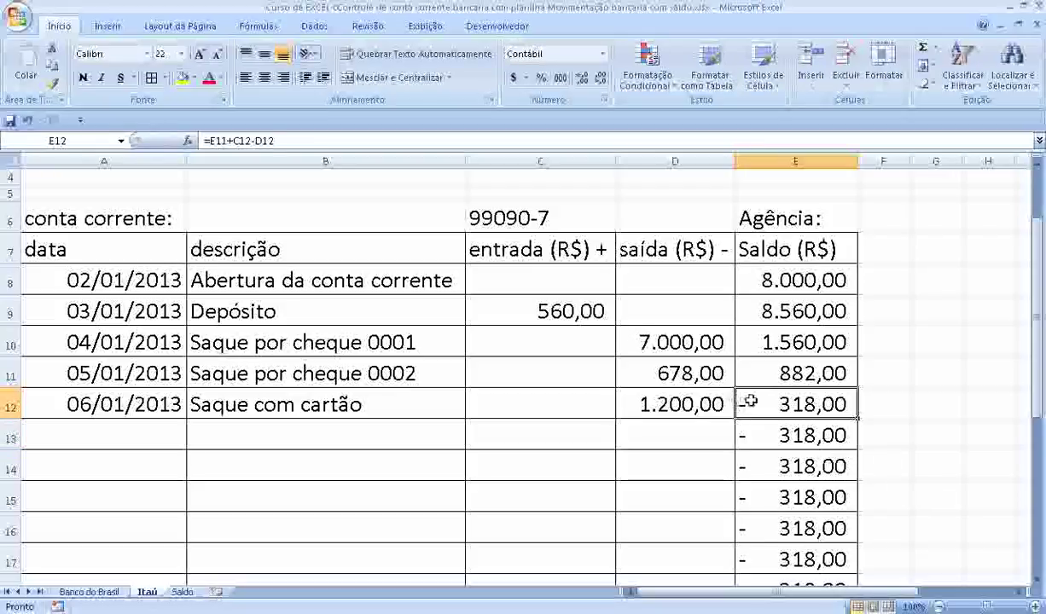
scroll(512, 341, "down", 3)
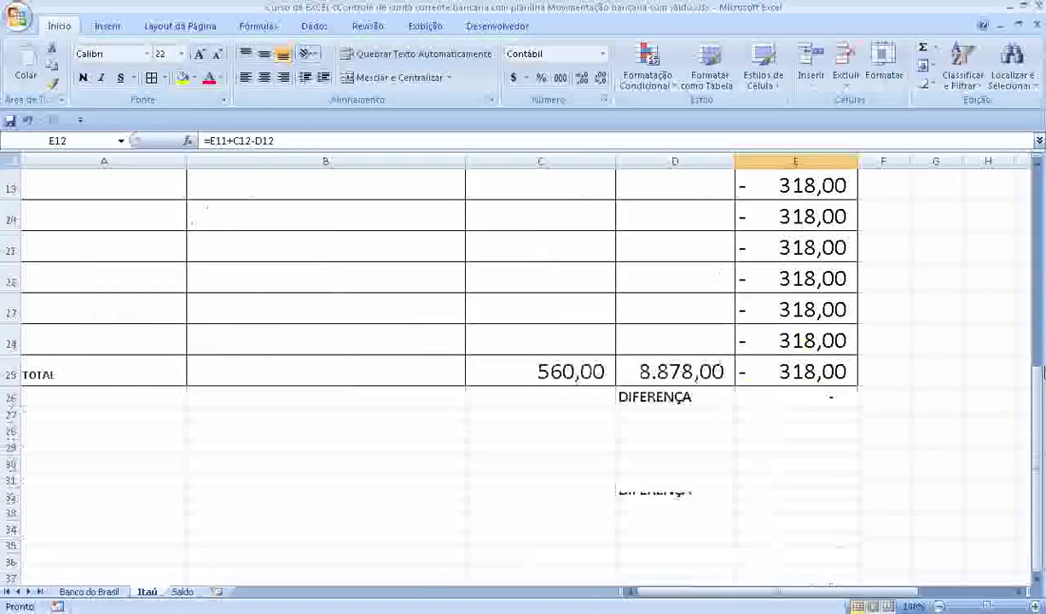
scroll(512, 341, "down", 2)
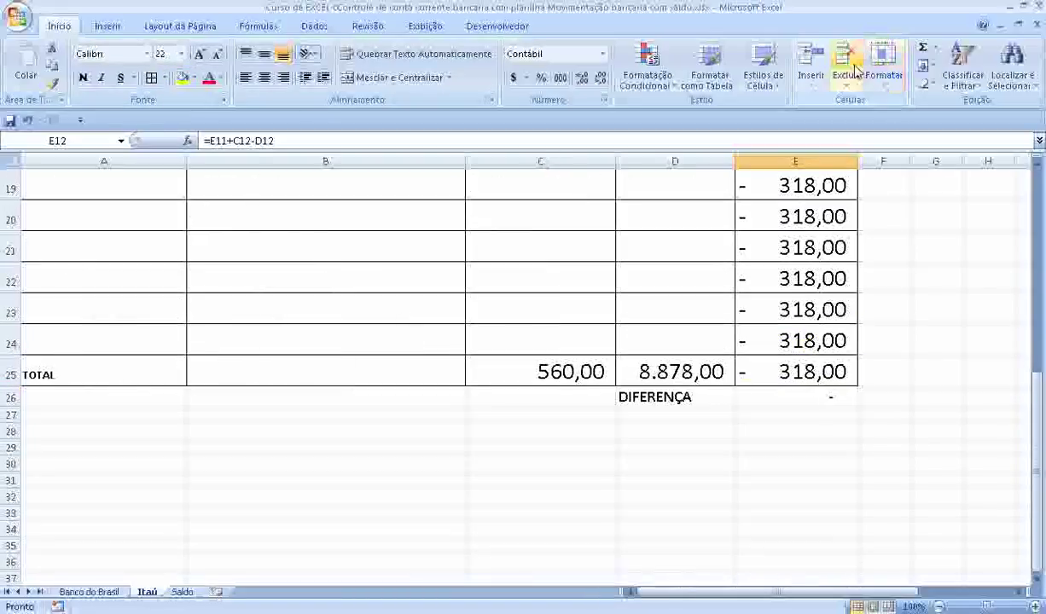
left_click(580, 363)
left_click(661, 369)
left_click(813, 373)
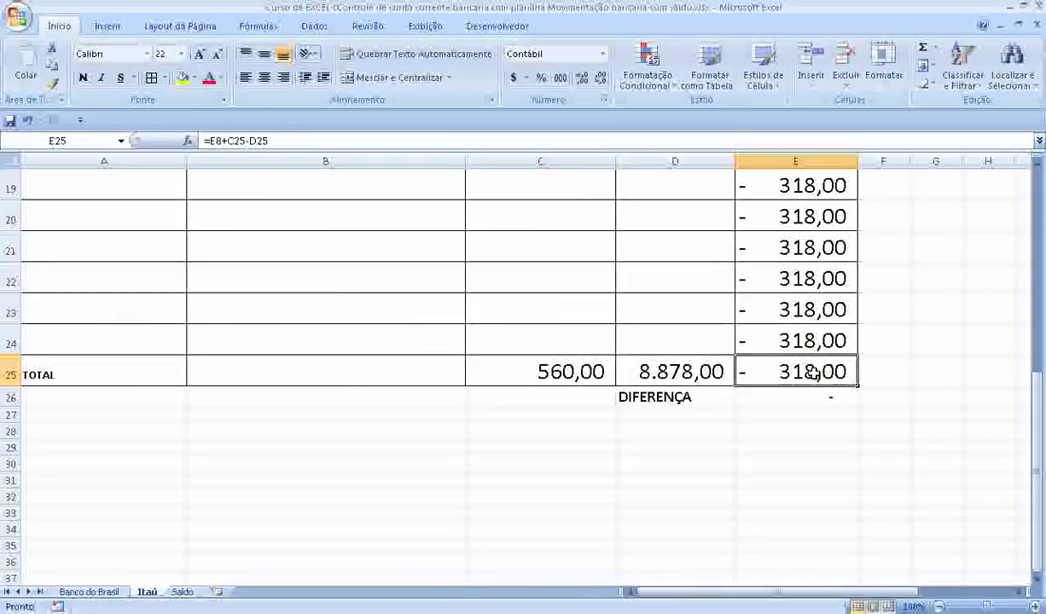
left_click(804, 342)
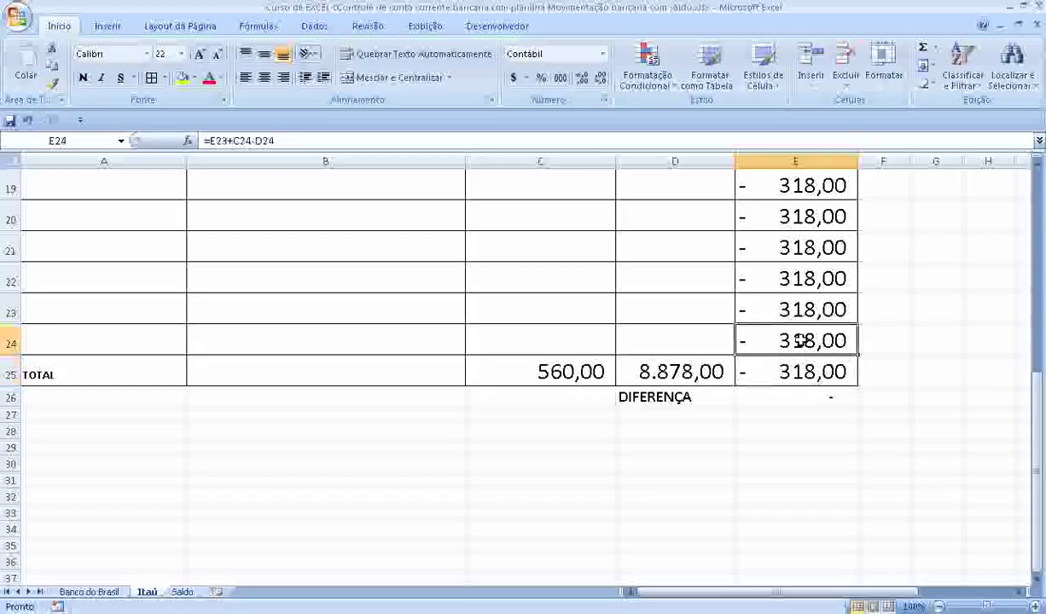
left_click(814, 399)
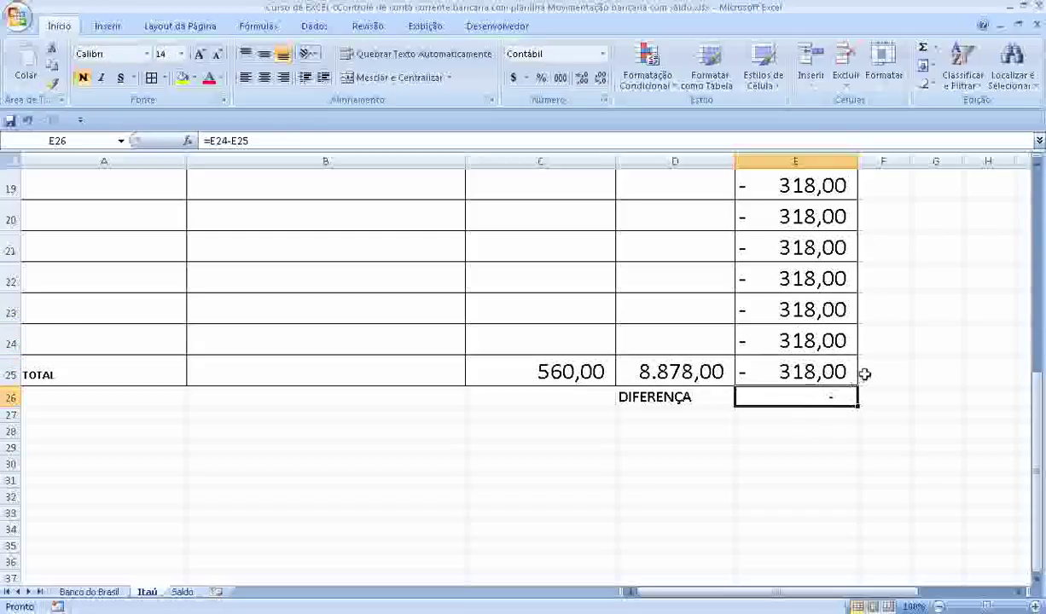
scroll(974, 342, "up", 1)
scroll(972, 178, "up", 4)
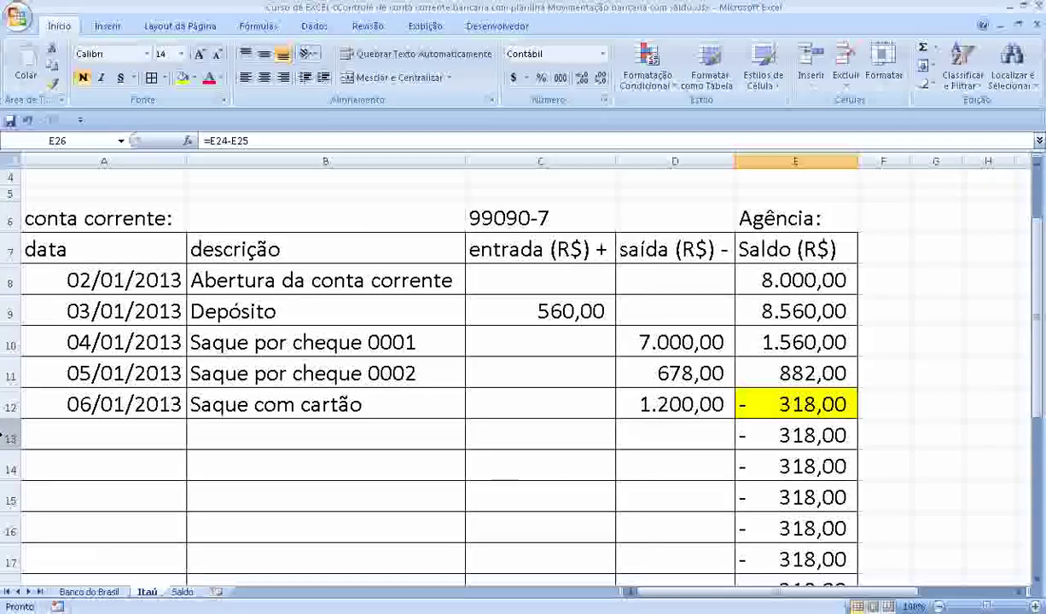
Type the label SALDO GERAL in A4 of the Saldo sheet
left_click(181, 592)
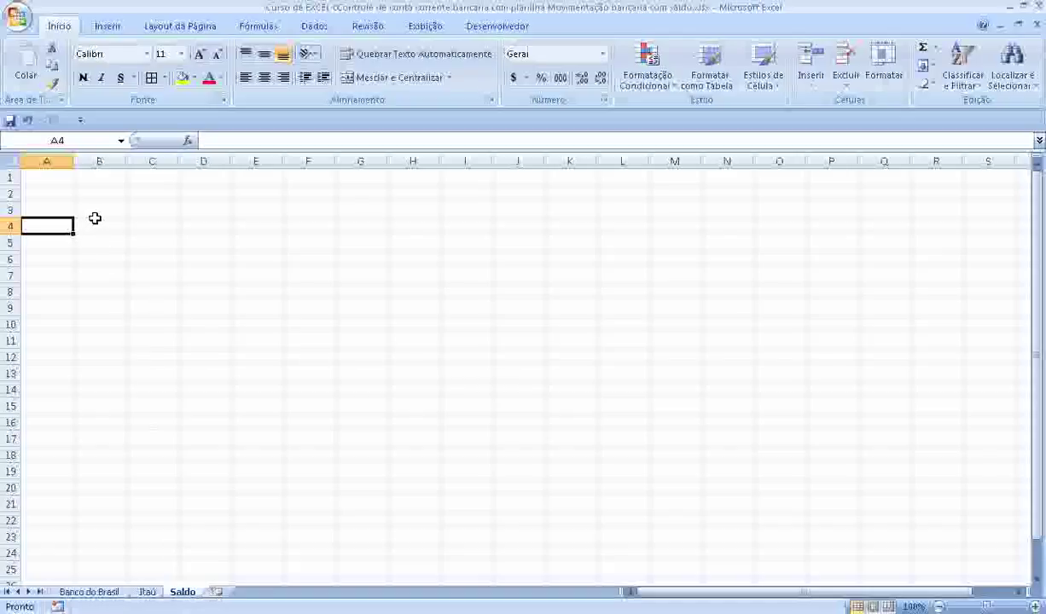
type("SALDO GE")
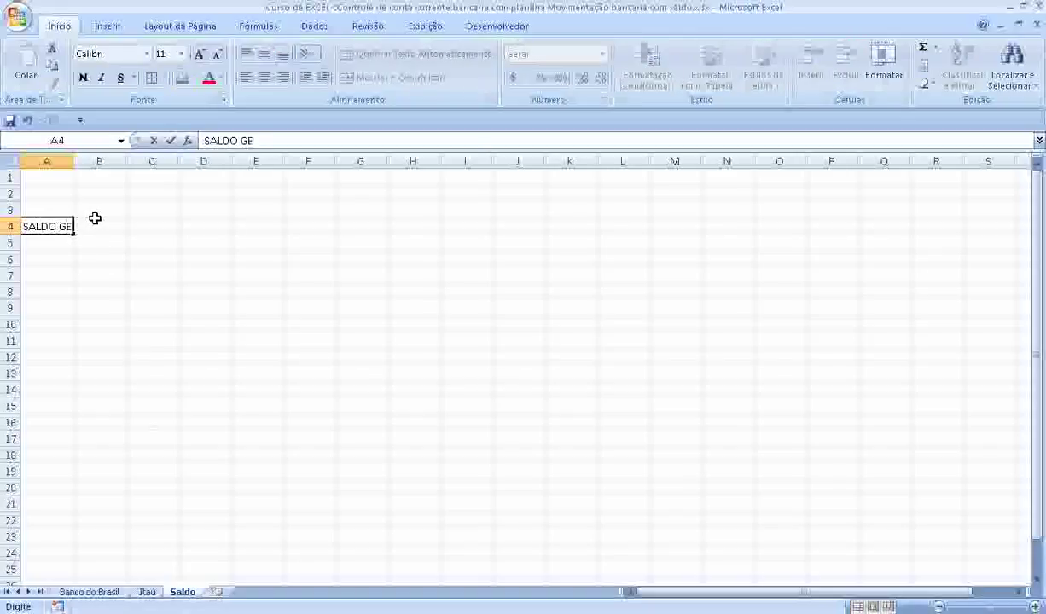
type("RAL")
key("Return")
key("Up")
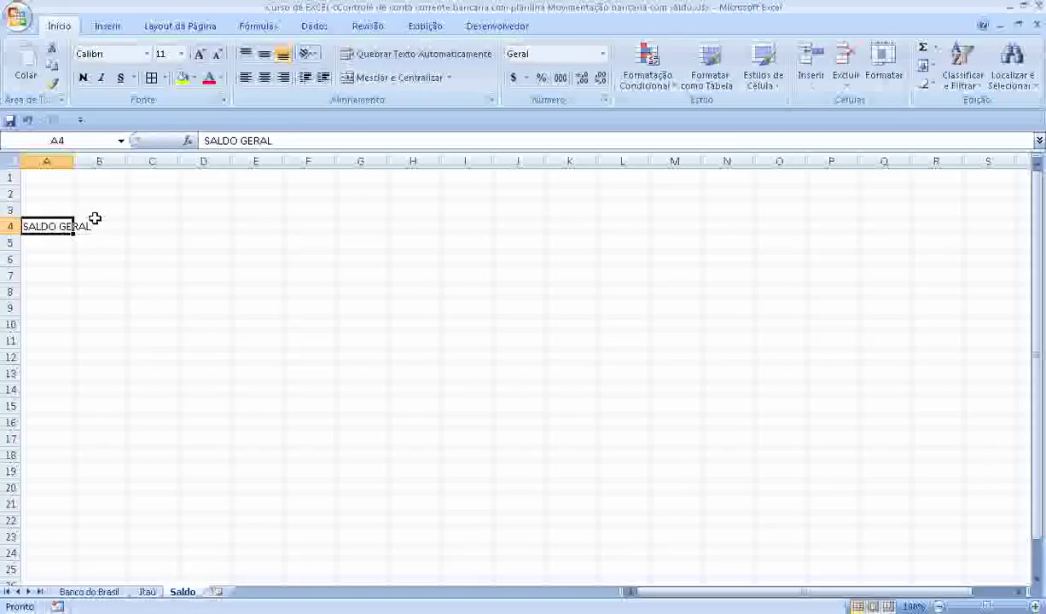
key("Right")
key("Right")
Enter a formula in C4 adding Banco do Brasil E25 and Itaú E25, giving 7.972,00
type("=")
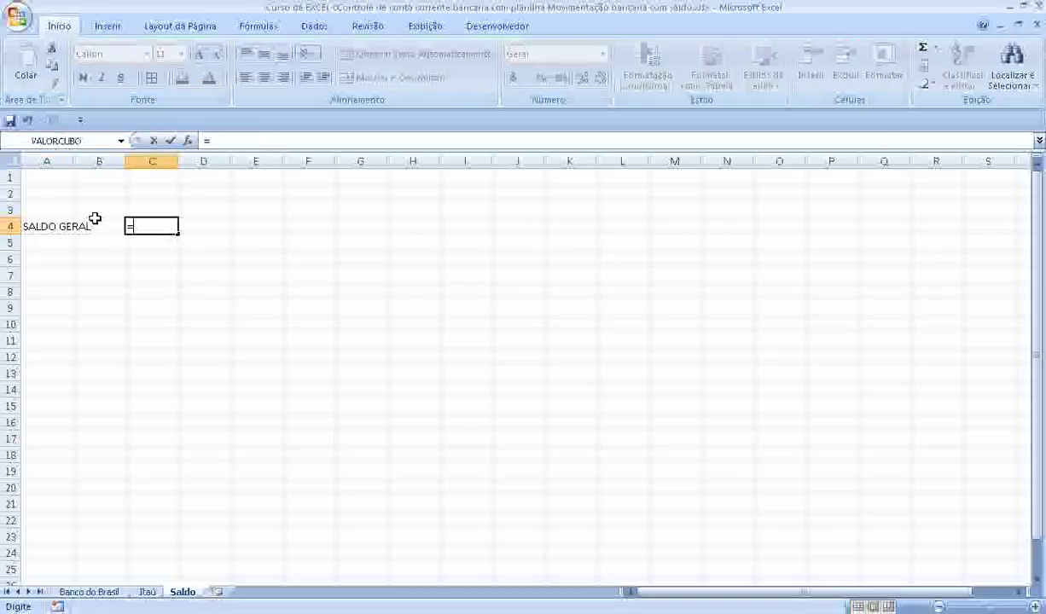
left_click(85, 594)
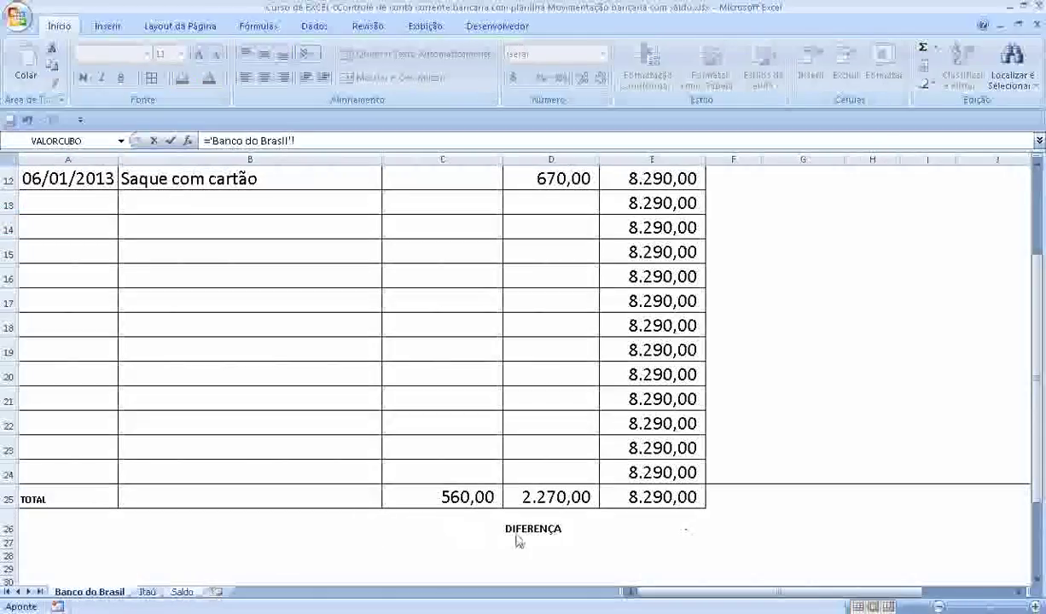
left_click(636, 502)
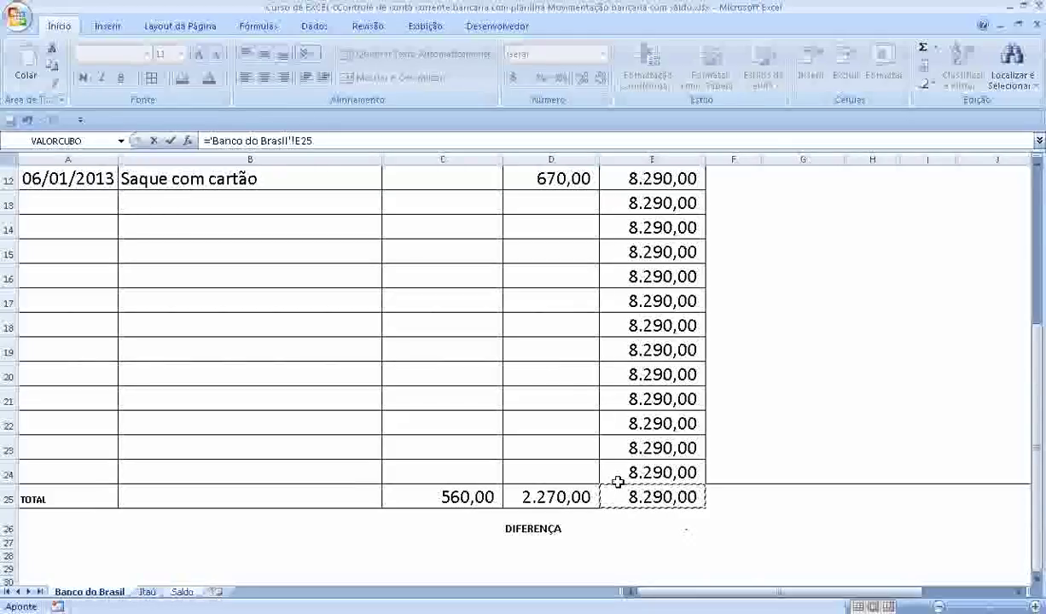
type("+")
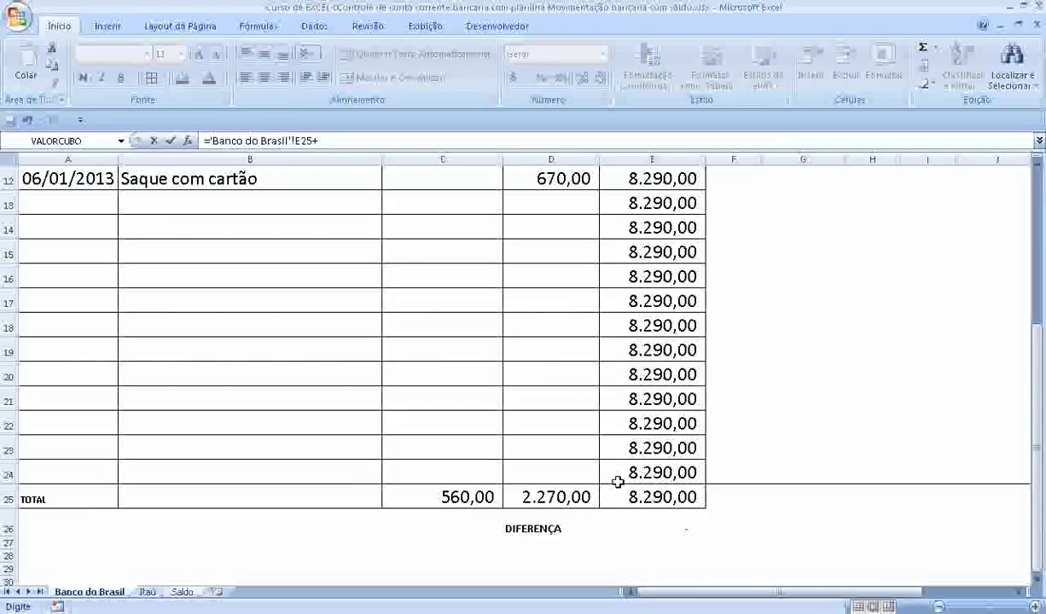
left_click(147, 592)
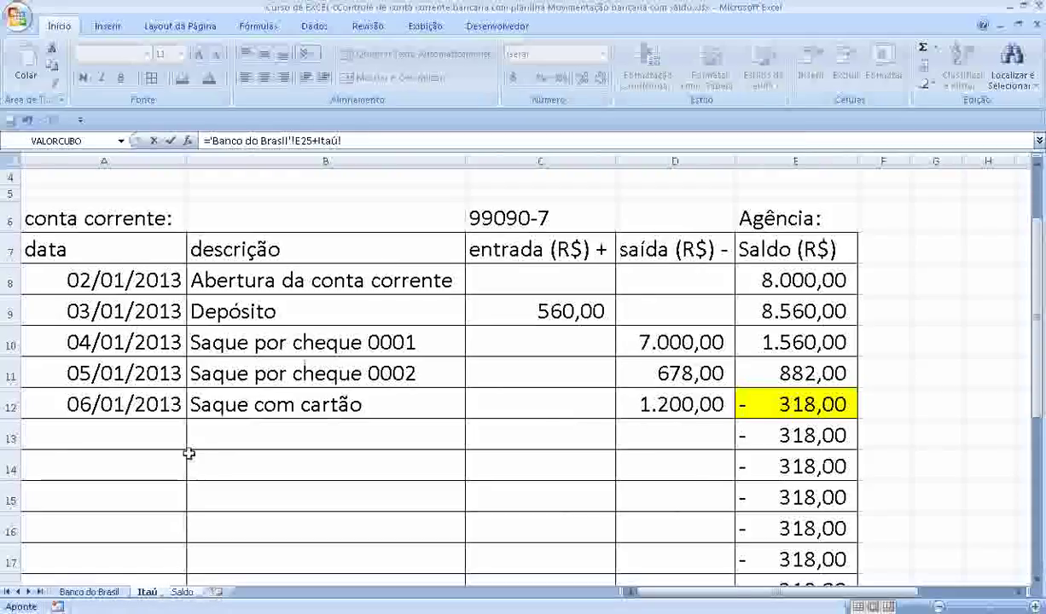
scroll(965, 492, "down", 5)
left_click(841, 378)
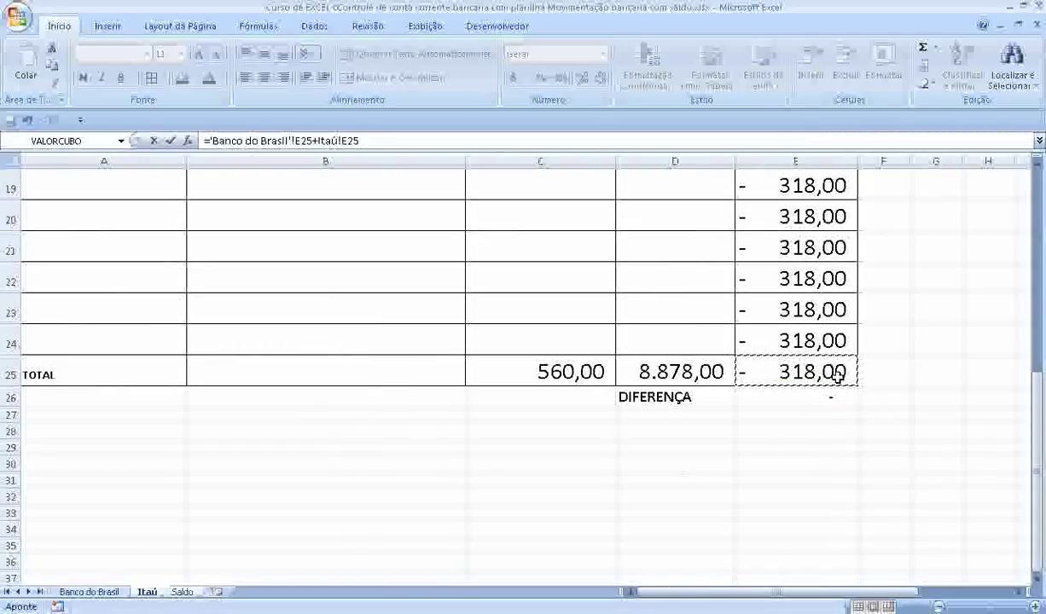
key("Return")
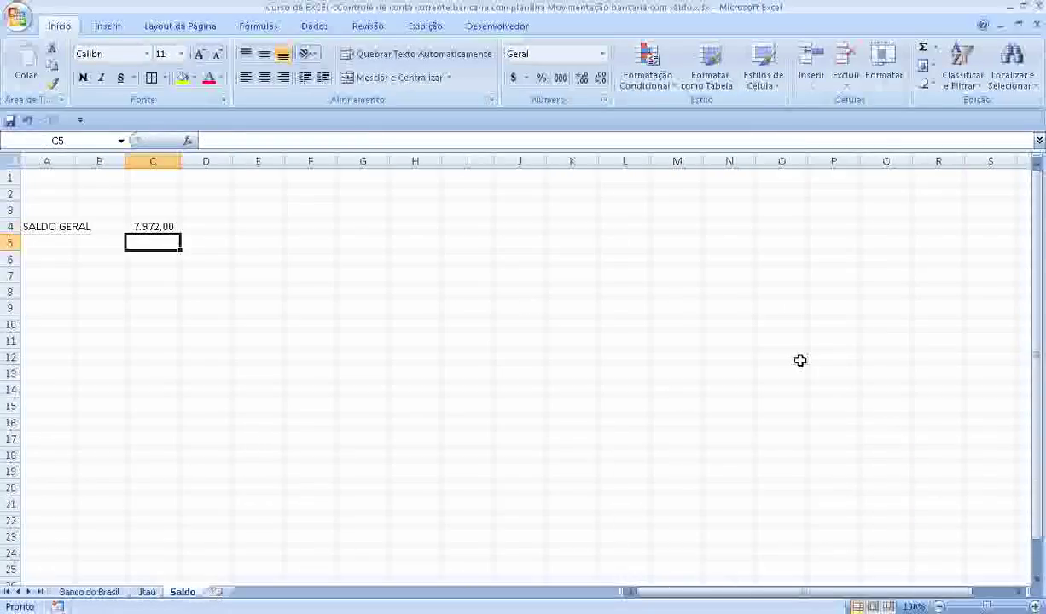
left_click(133, 220)
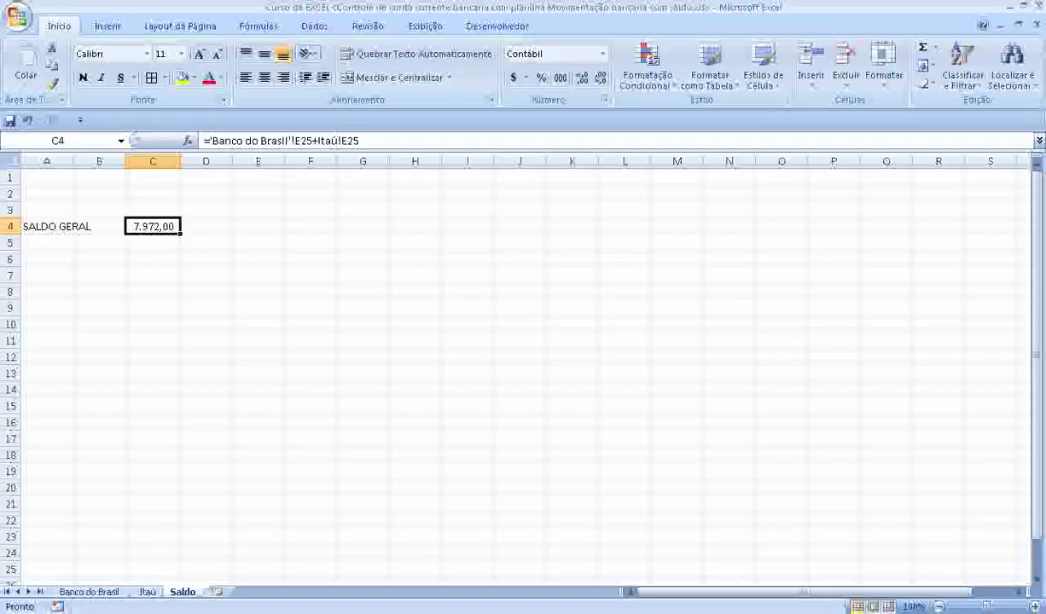
left_click(105, 590)
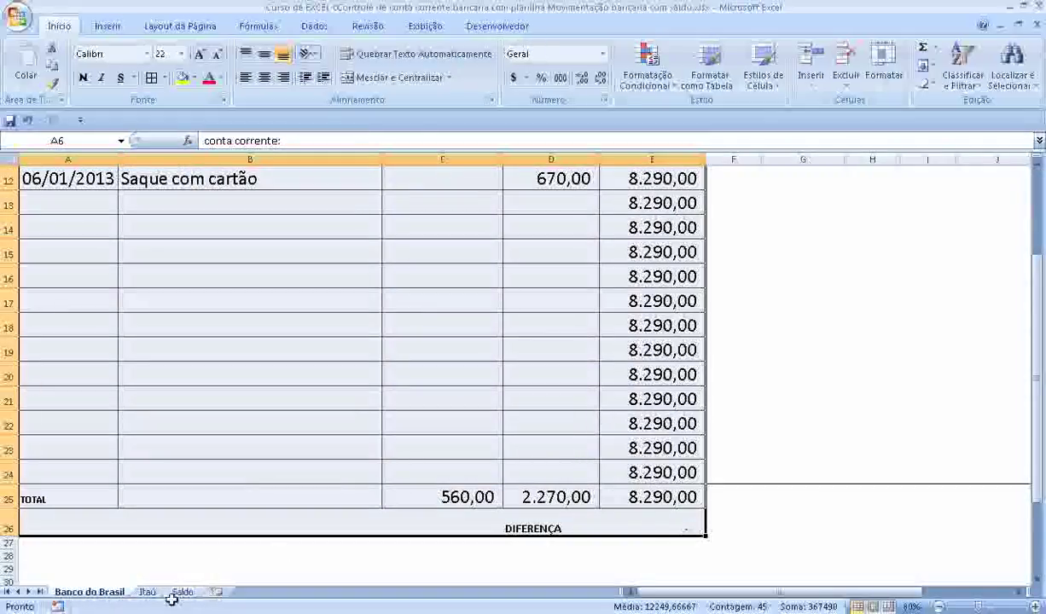
Make the 7.972,00 total in Saldo C4 bold, then return to the top of Banco do Brasil
left_click(146, 591)
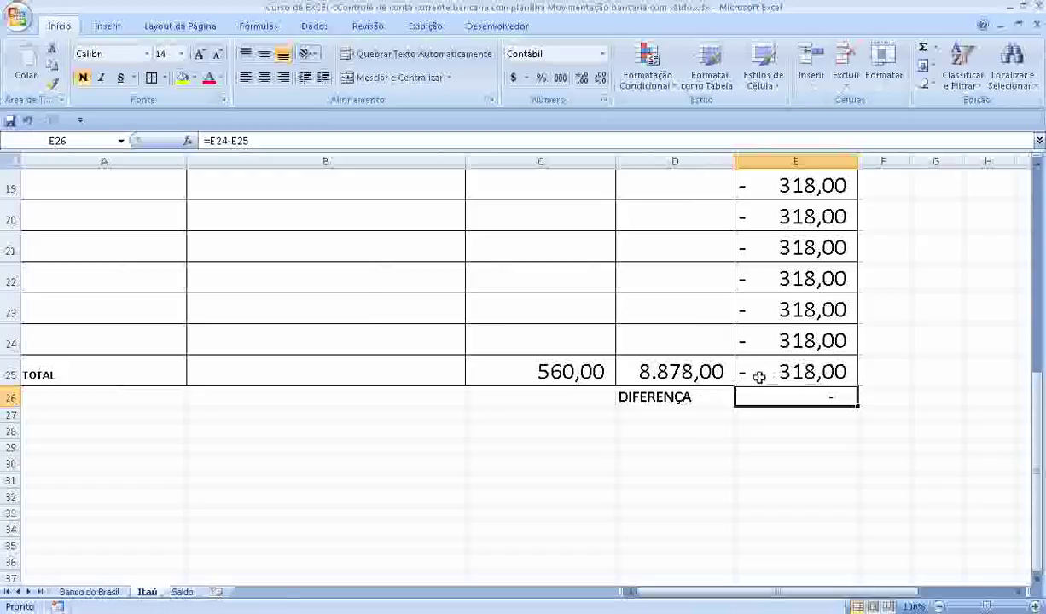
left_click(182, 591)
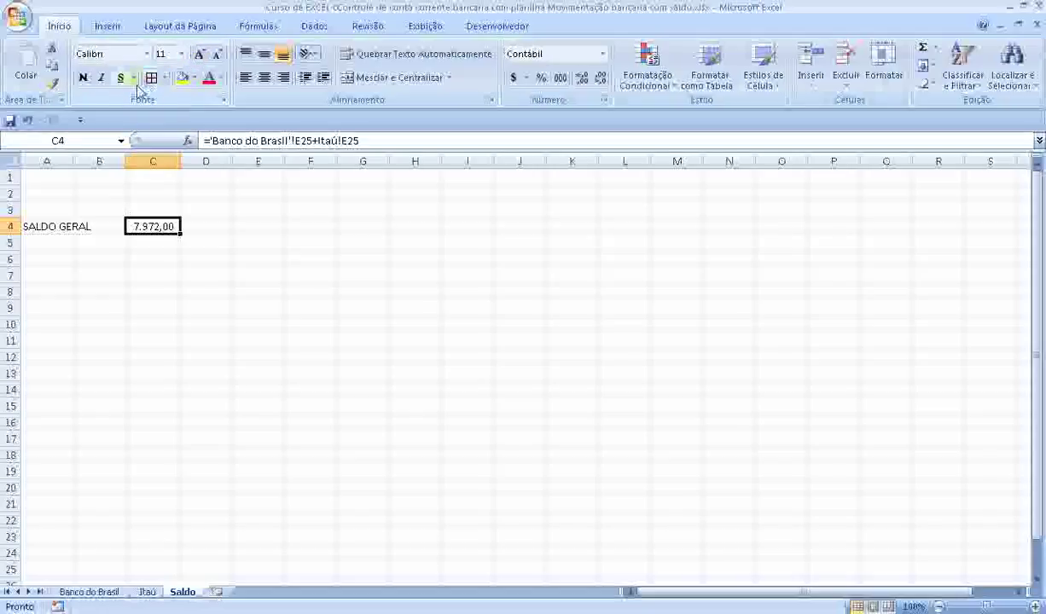
left_click(83, 78)
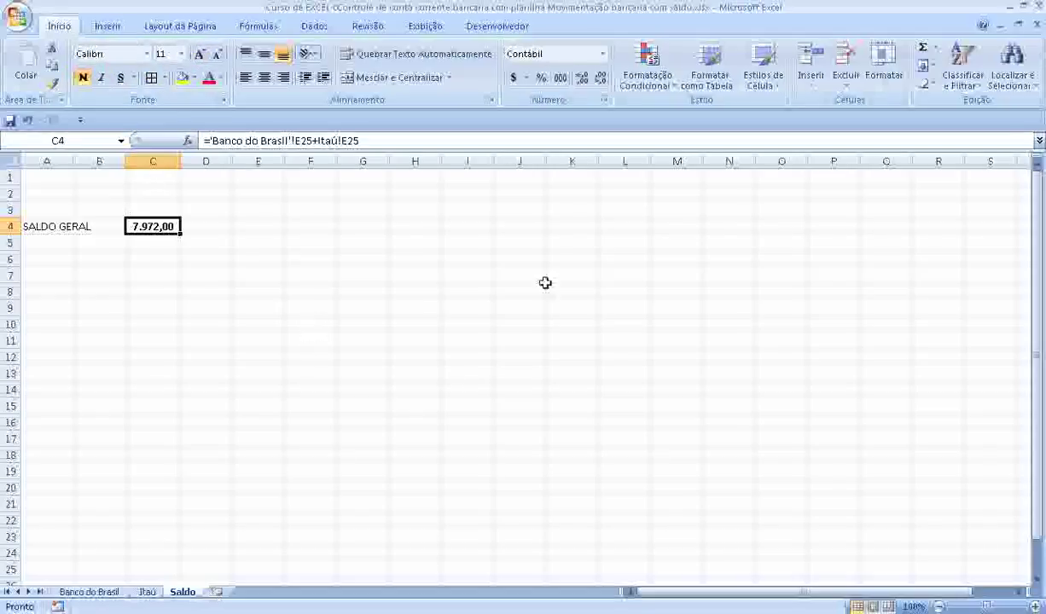
left_click(83, 592)
scroll(495, 461, "up", 4)
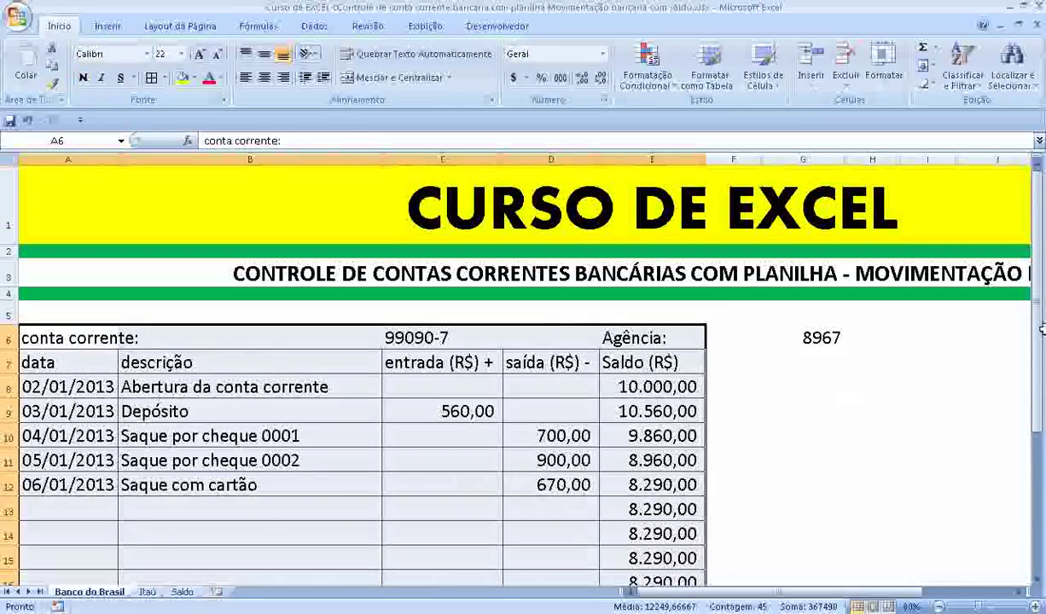
Turn off Mesclar e Centralizar on the row 3 subtitle so it reads from column A
left_click(826, 338)
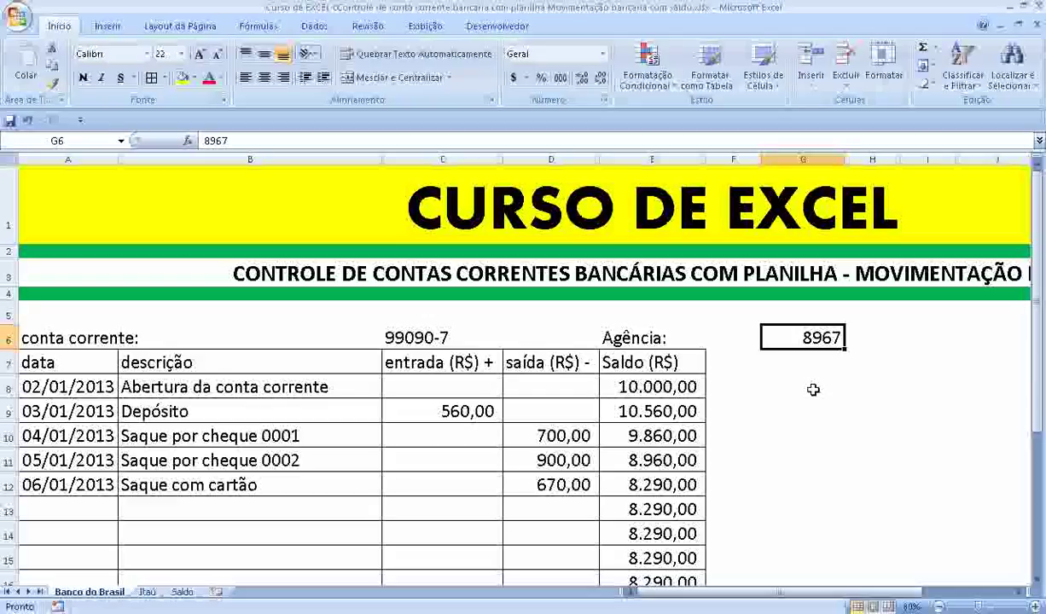
left_click(112, 270)
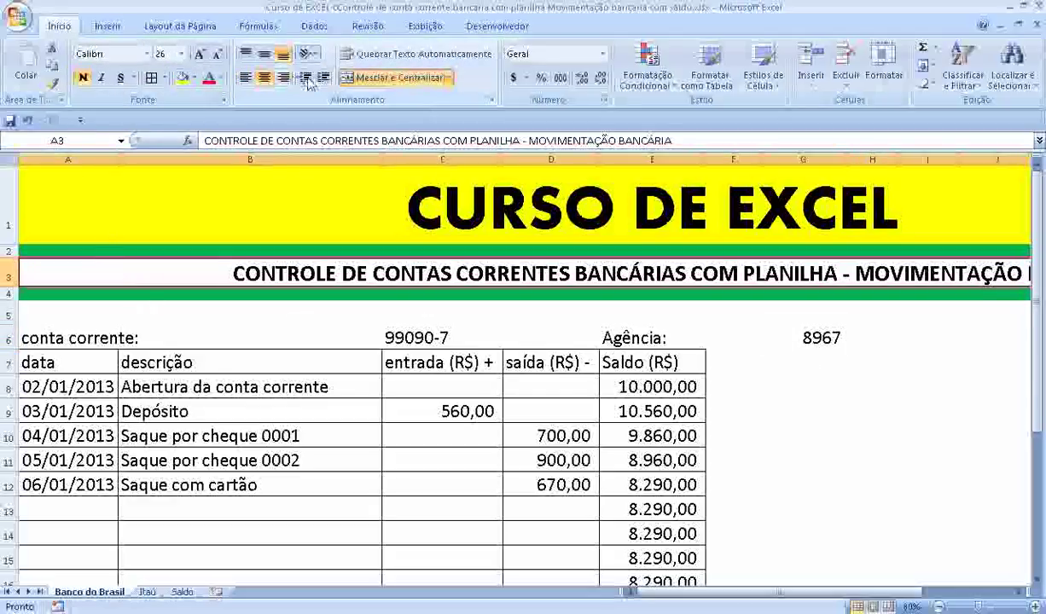
left_click(357, 78)
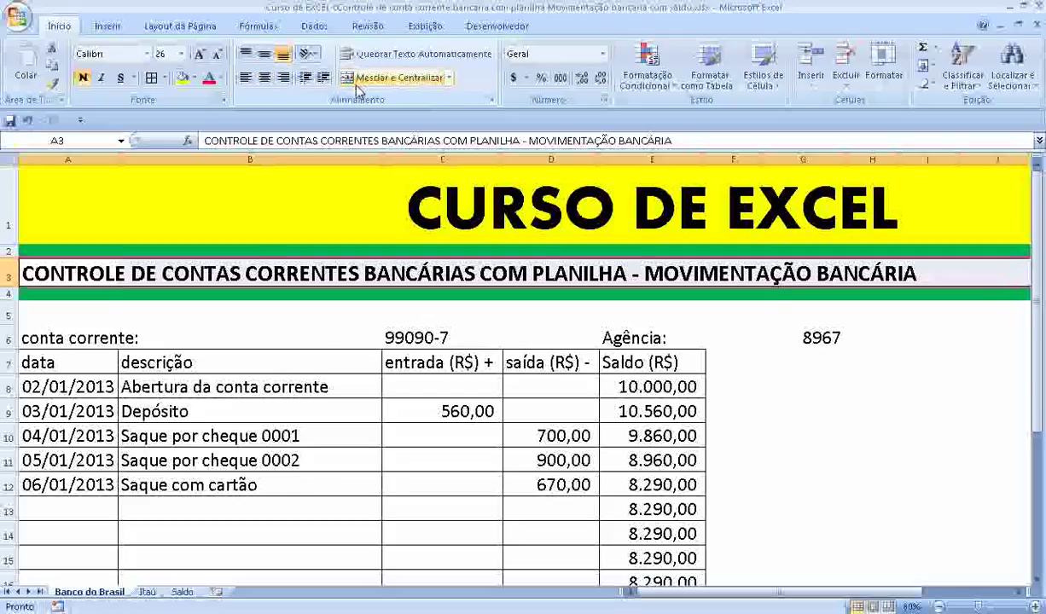